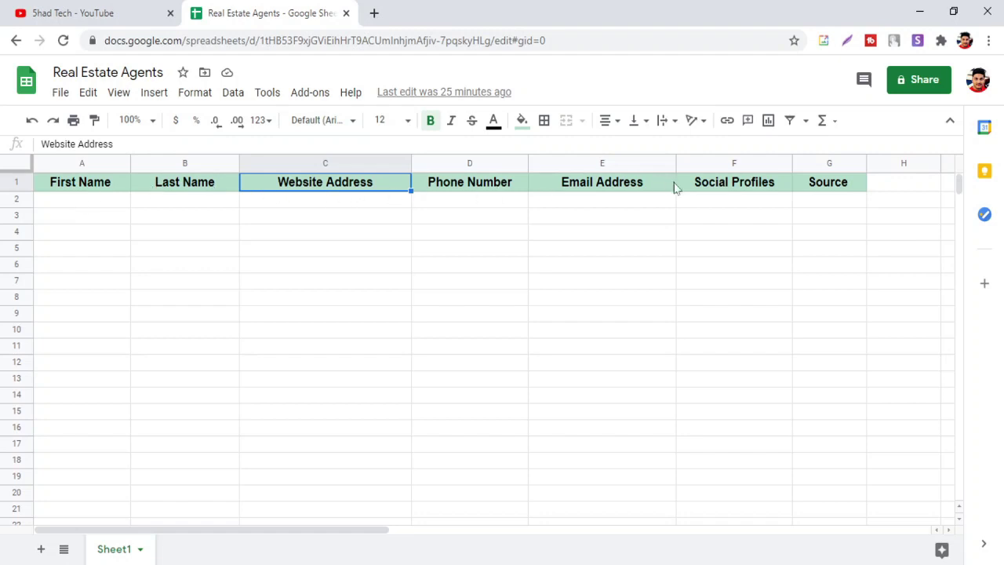
left_click(369, 264)
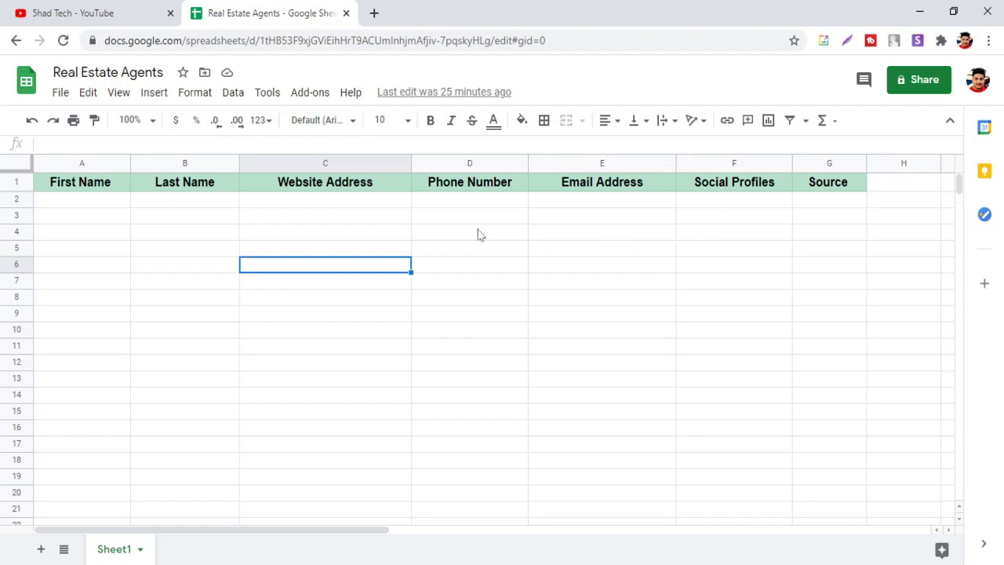
left_click(59, 13)
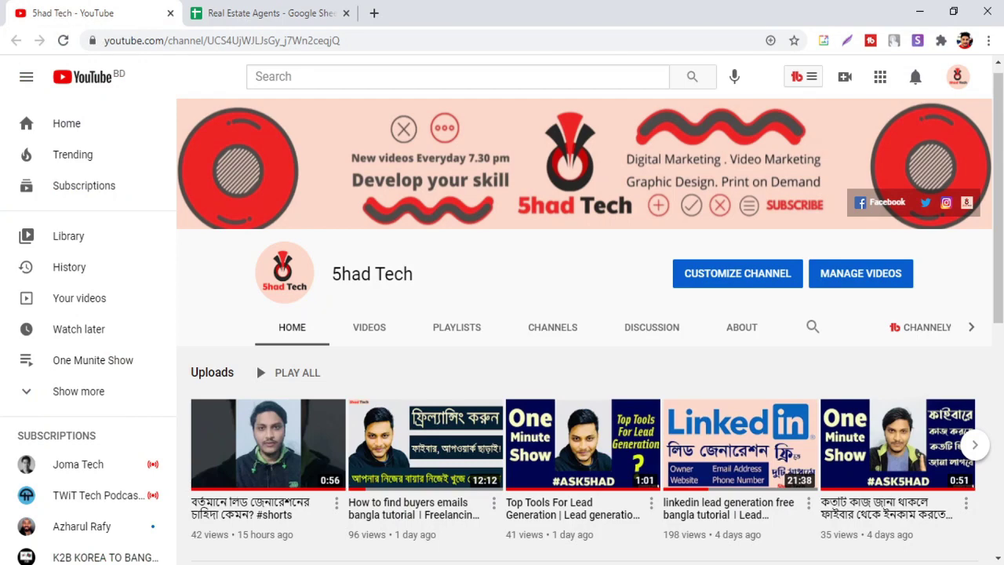
left_click(275, 6)
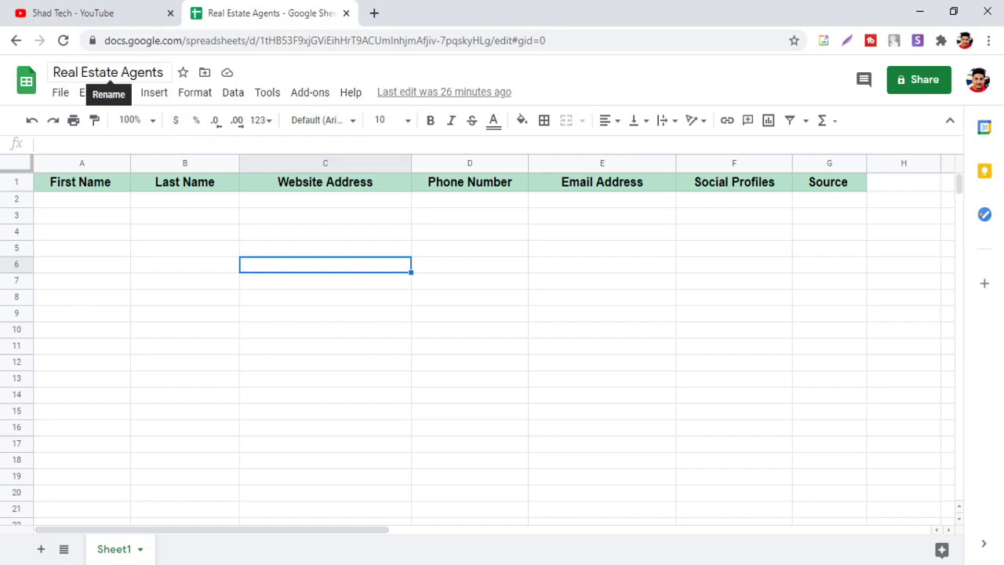
left_click_drag(60, 72, 41, 82)
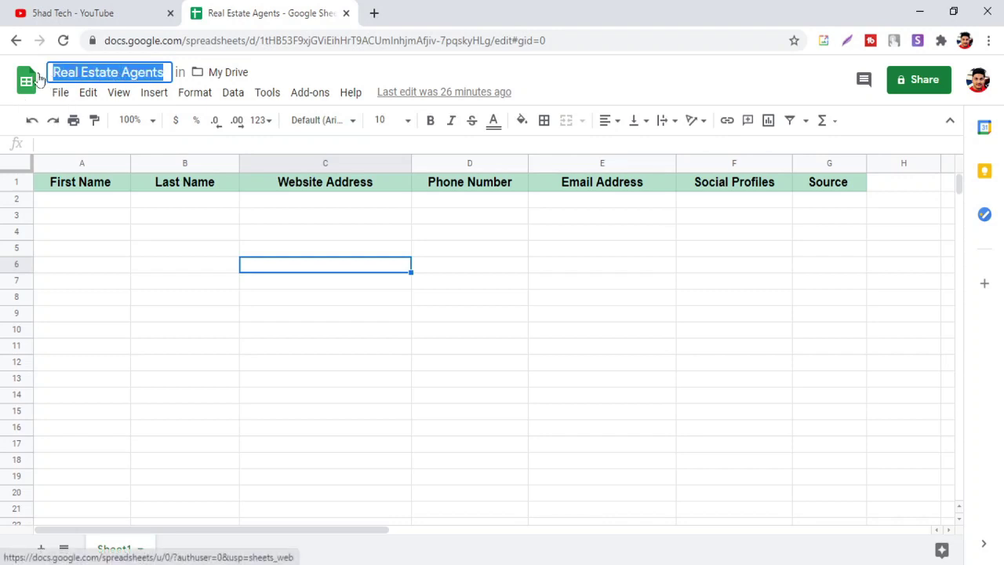
left_click(337, 75)
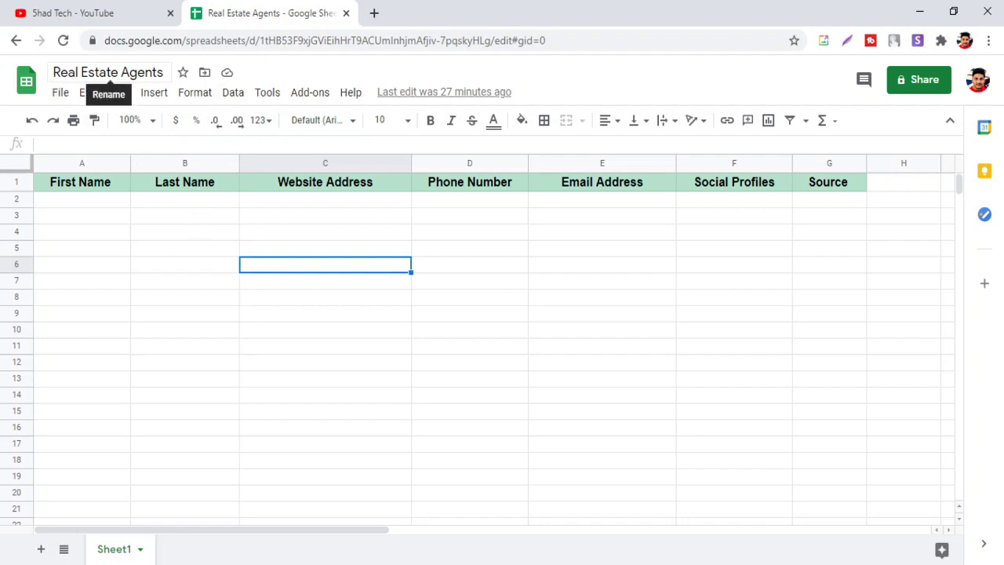
left_click(48, 76)
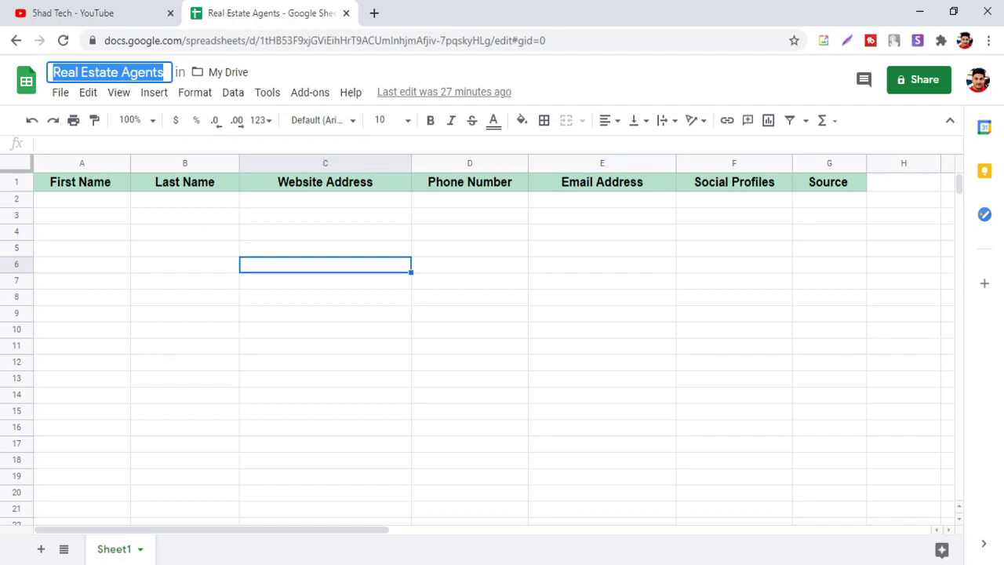
left_click(328, 75)
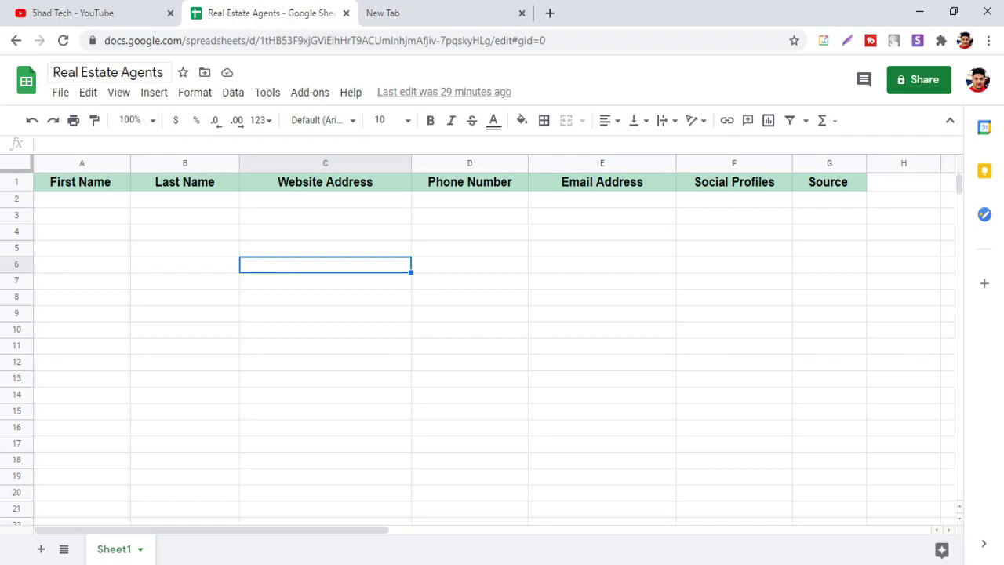
Step: Open yelp.com in the empty new browser tab
left_click(428, 7)
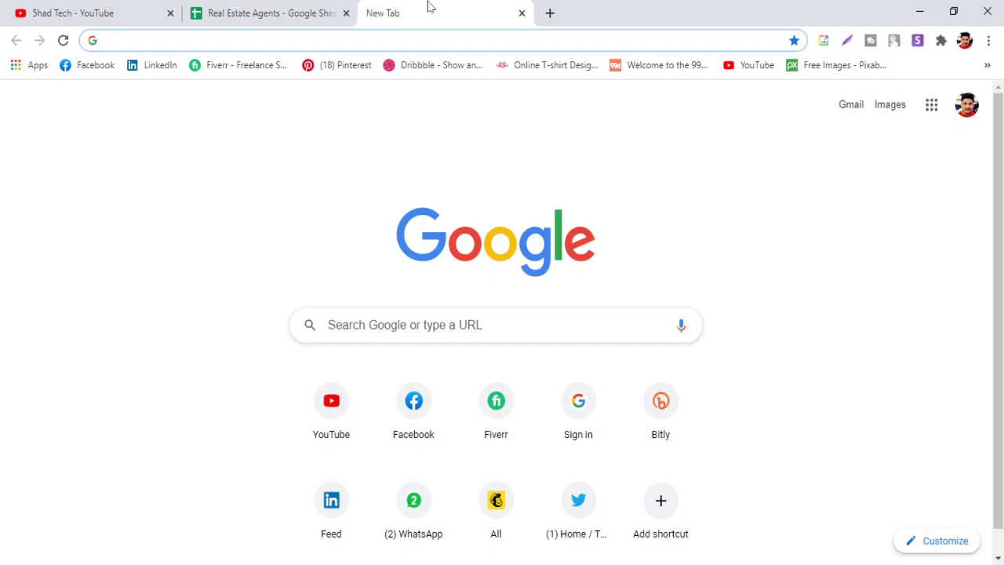
type("ye")
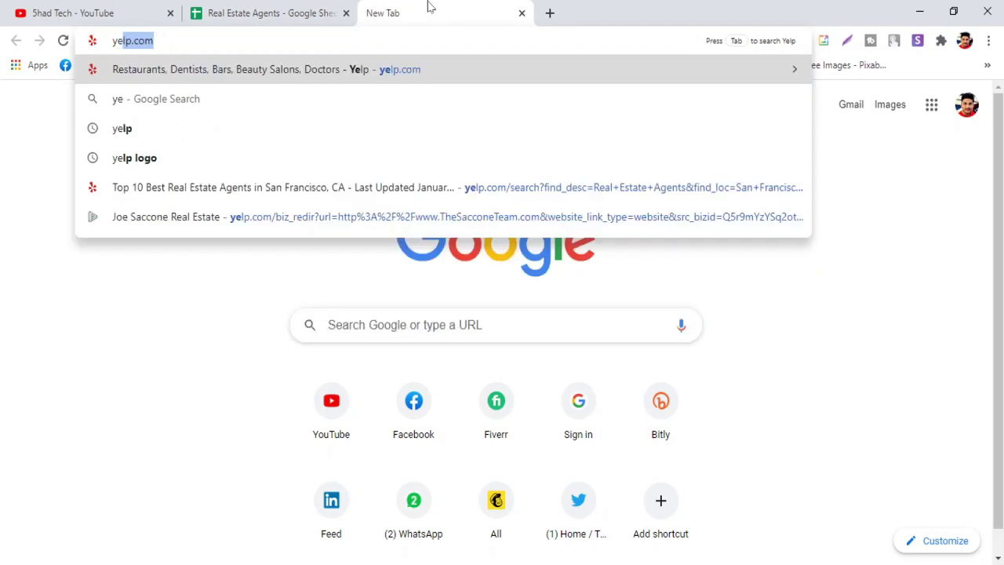
key("Return")
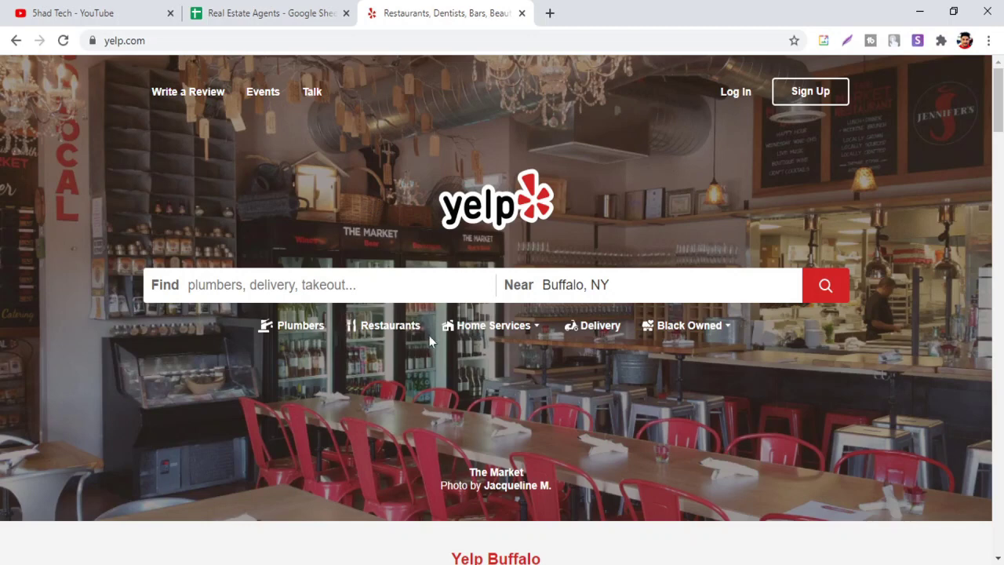
Step: Search Yelp for Real Estate Agents and change the search location to New York, NY
left_click(259, 285)
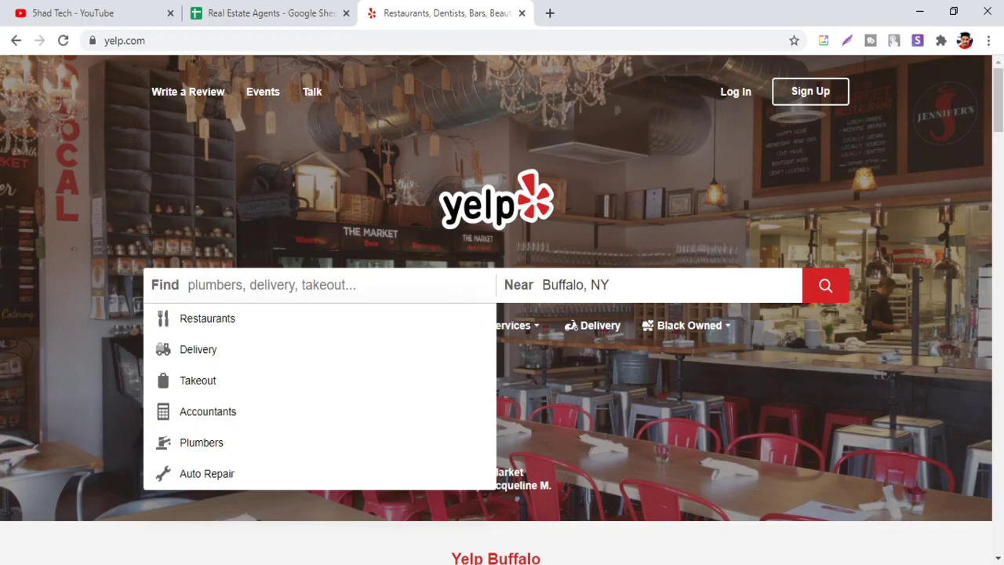
type("real estate")
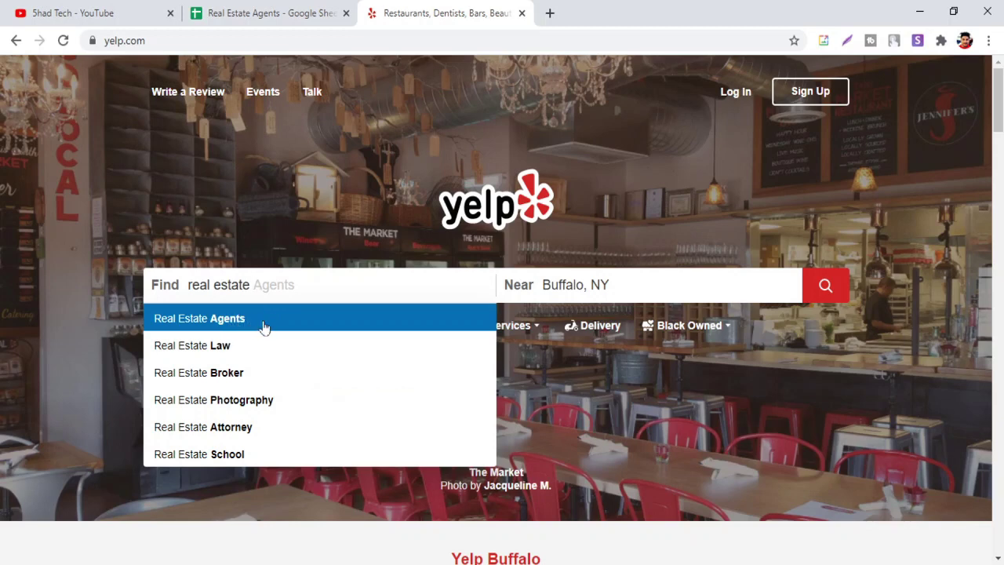
left_click(223, 323)
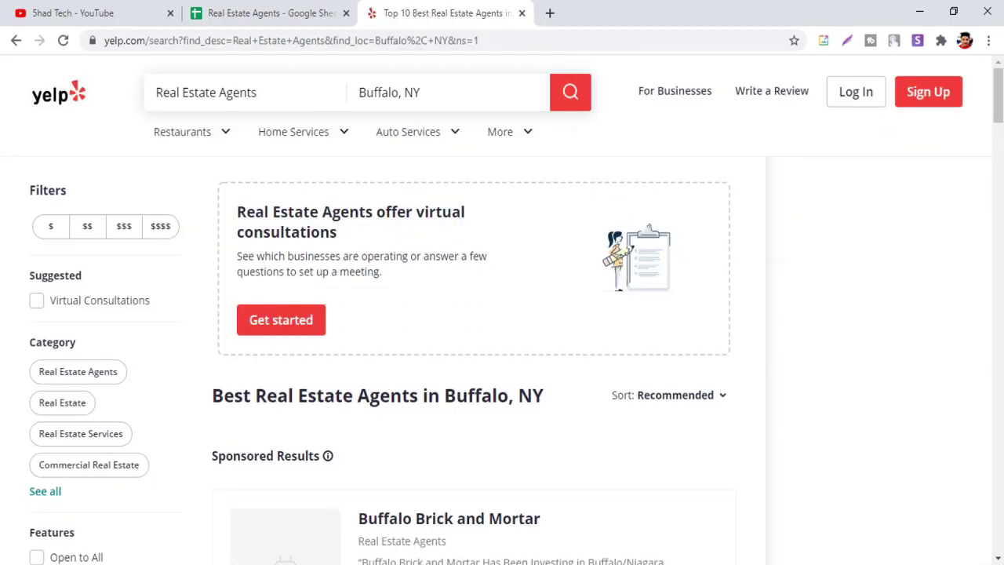
left_click(390, 92)
type("new")
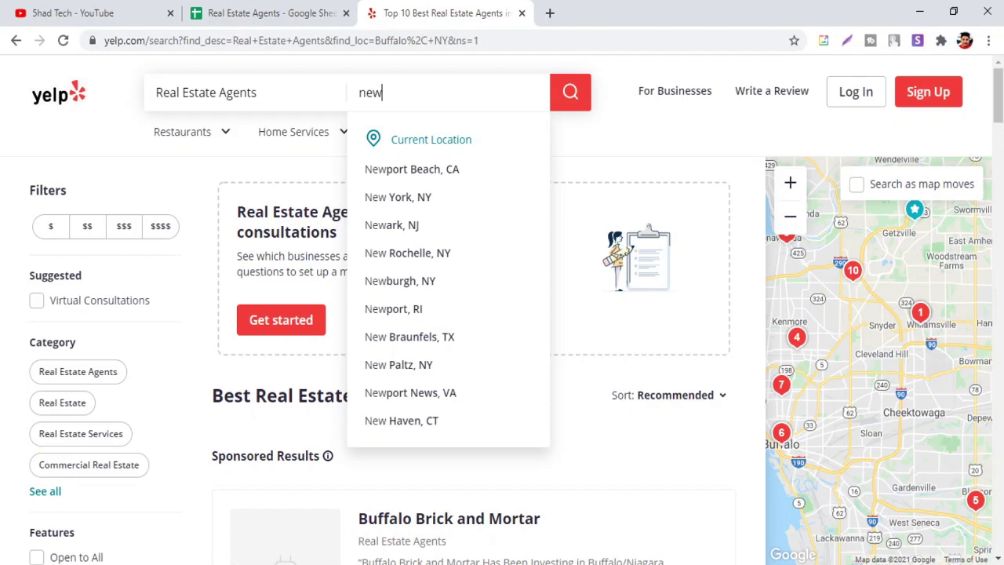
left_click(397, 196)
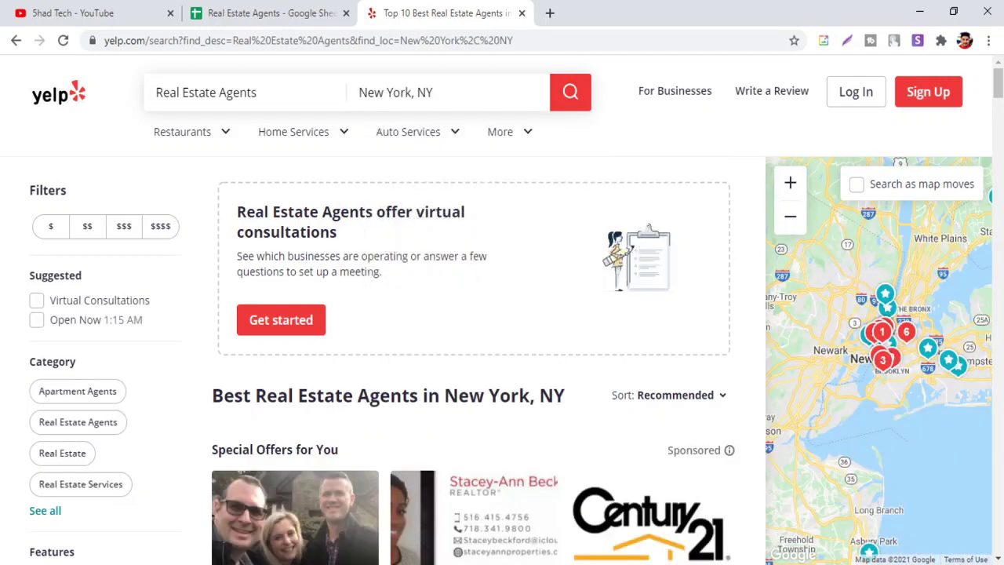
left_click(396, 91)
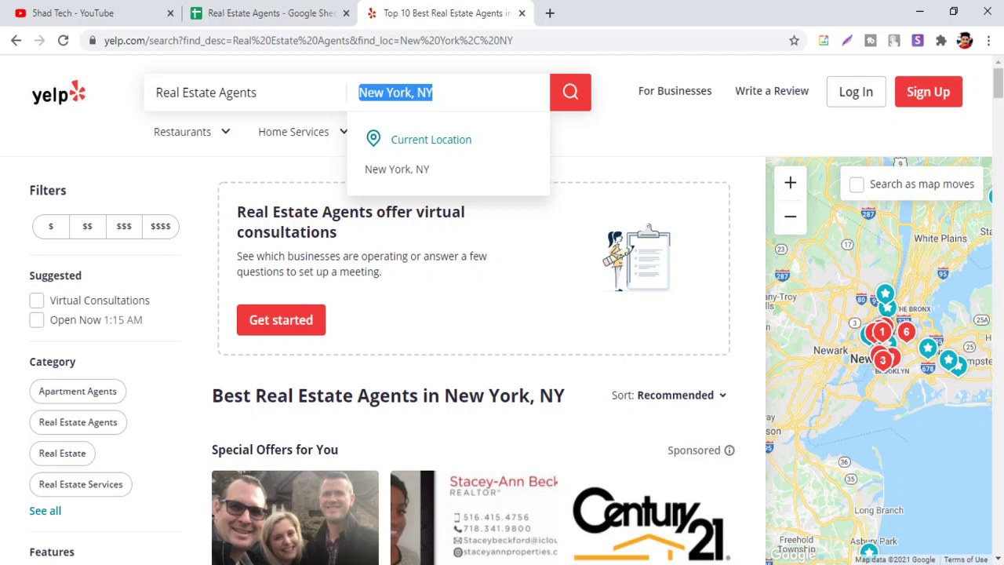
left_click(433, 92)
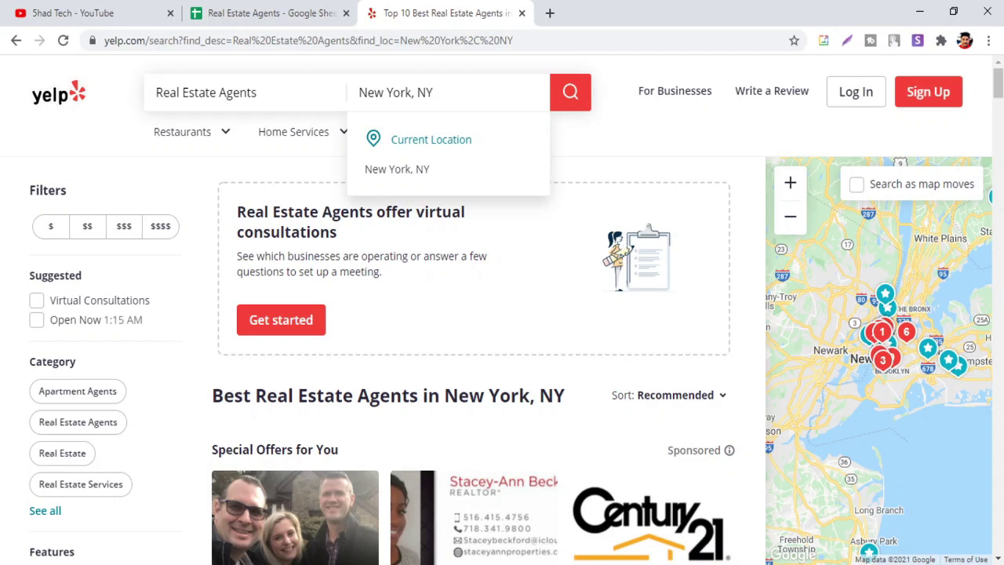
triple_click(202, 89)
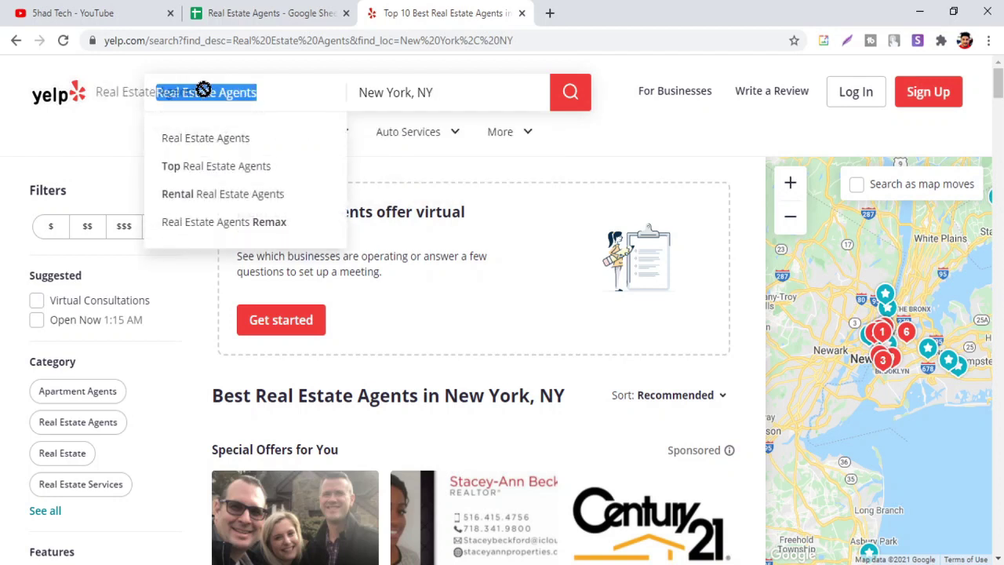
left_click(631, 126)
Step: Look through the special offers and sponsored real estate agent listings for New York, NY
scroll(380, 189, "down", 2)
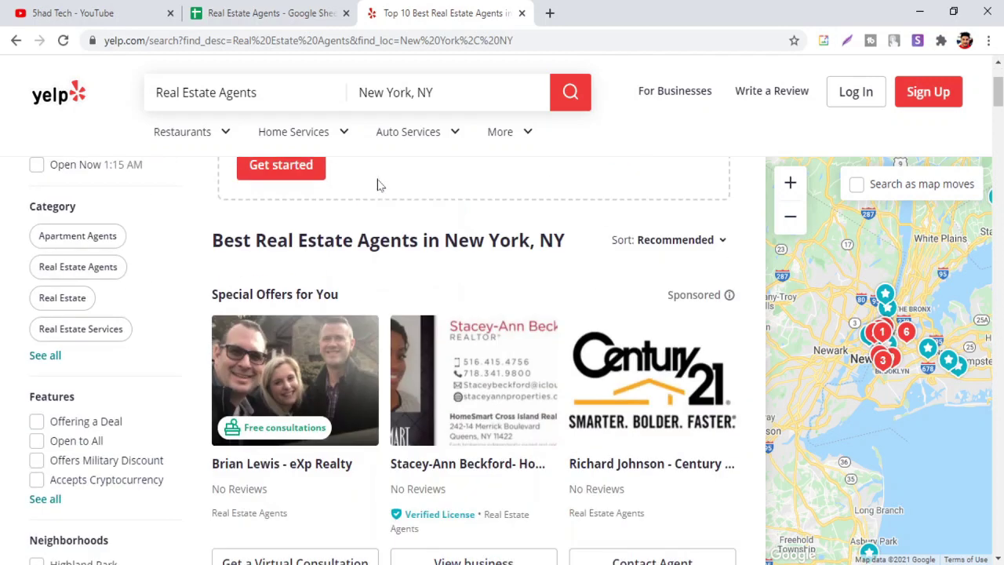
scroll(383, 182, "down", 2)
scroll(327, 306, "down", 2)
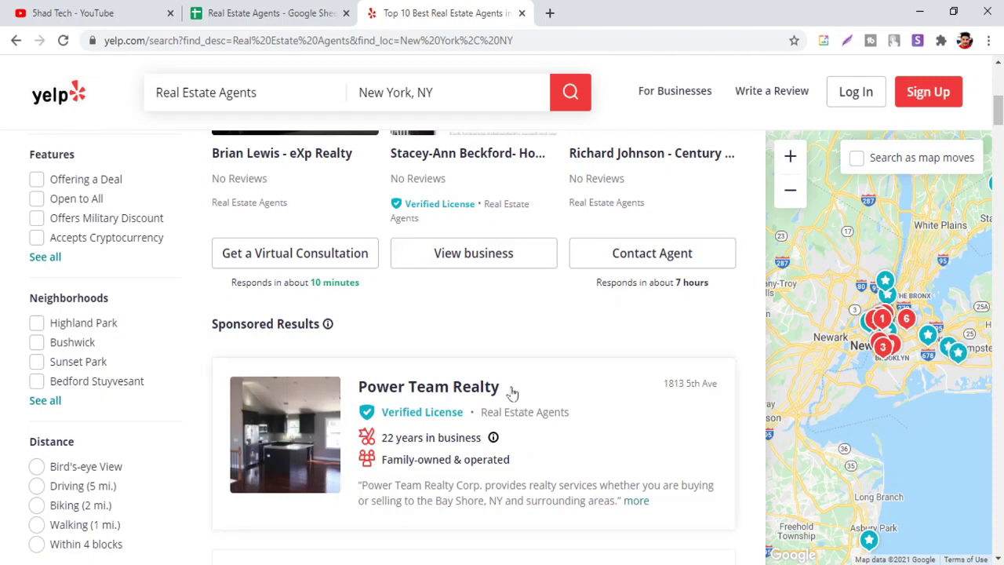
scroll(525, 334, "down", 4)
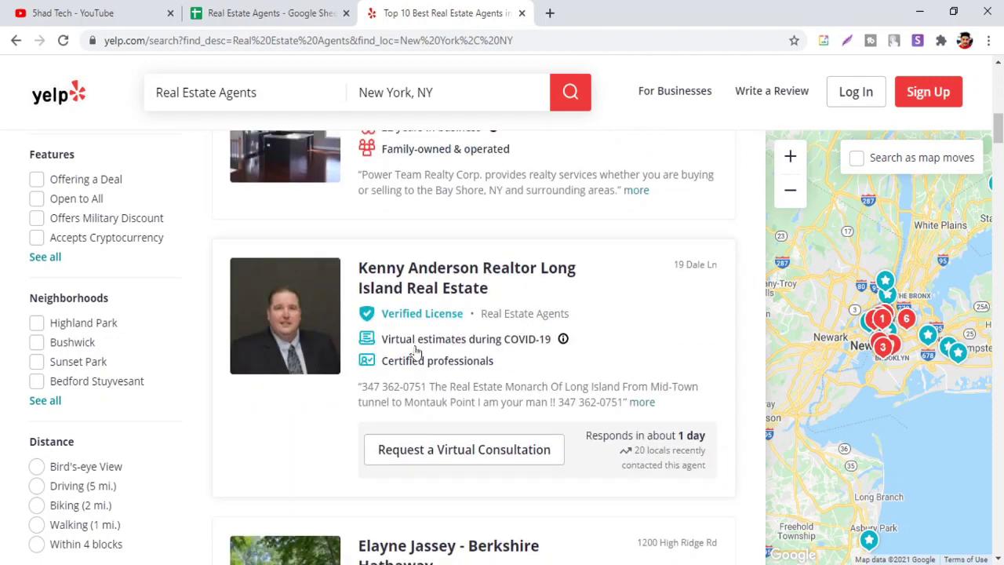
scroll(415, 347, "down", 11)
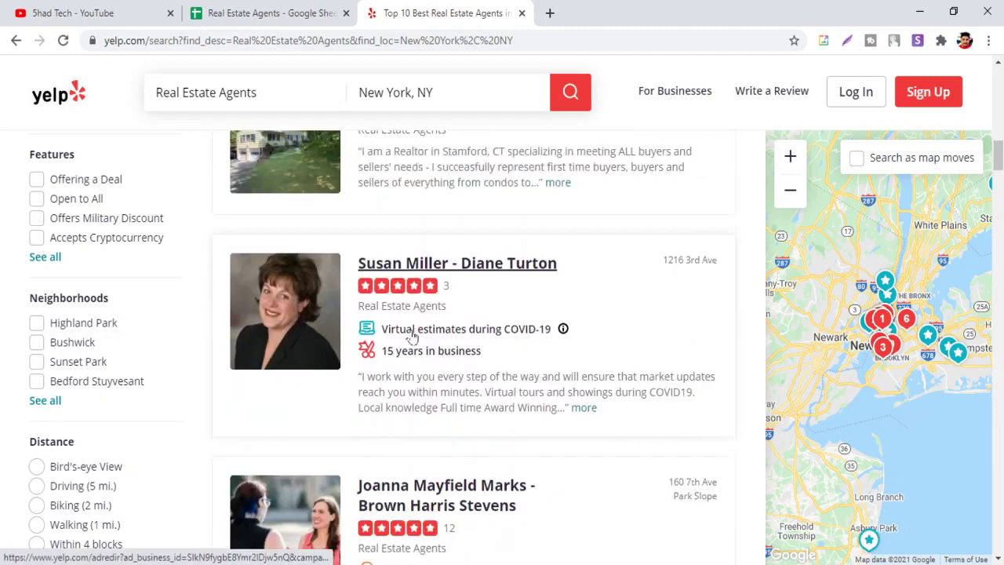
scroll(414, 335, "down", 4)
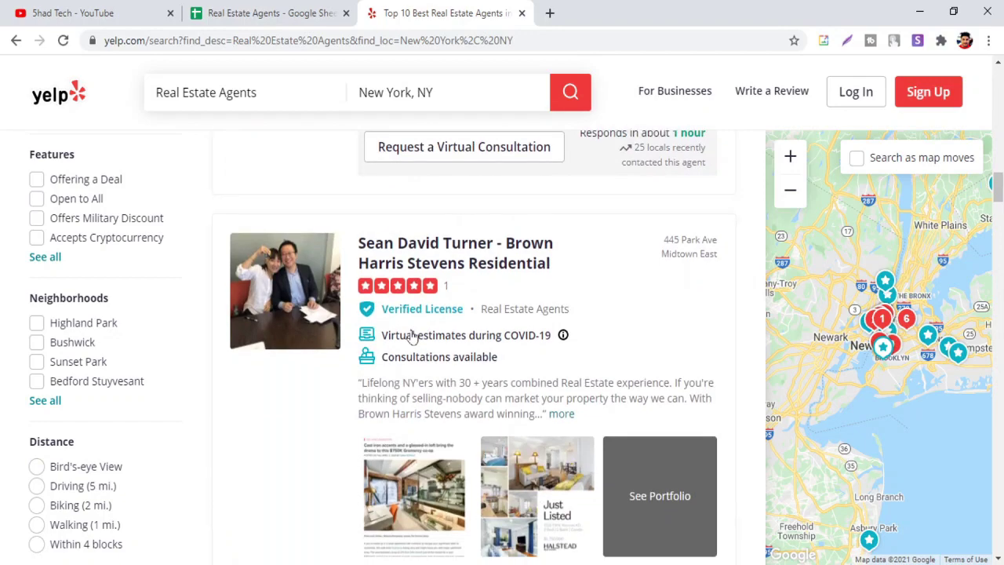
scroll(412, 336, "down", 10)
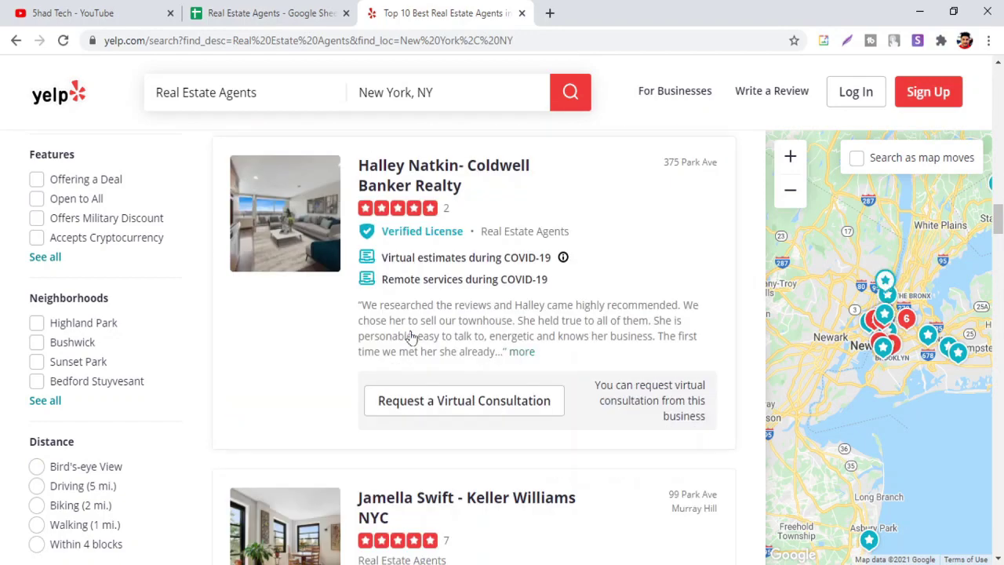
scroll(411, 338, "down", 10)
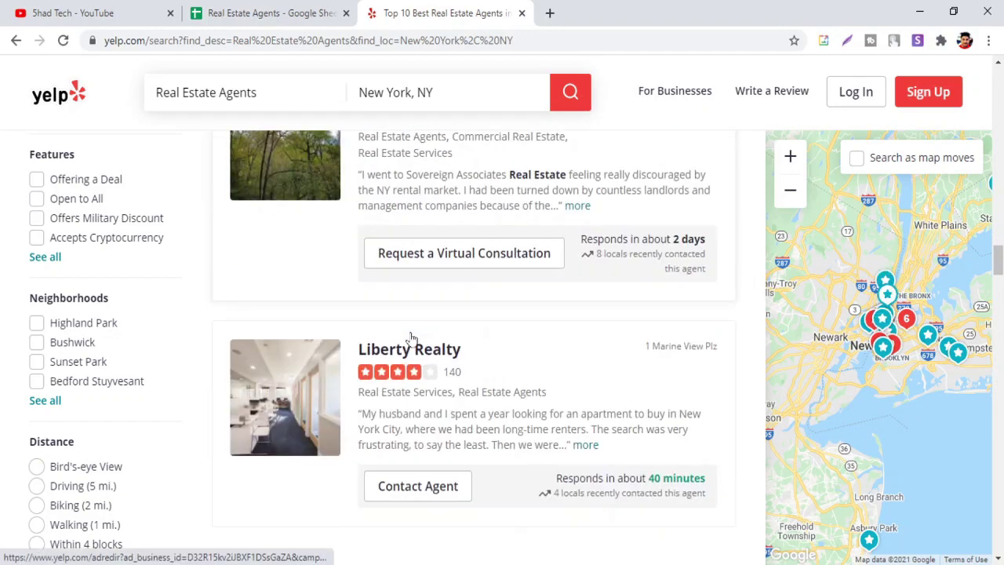
scroll(411, 337, "down", 3)
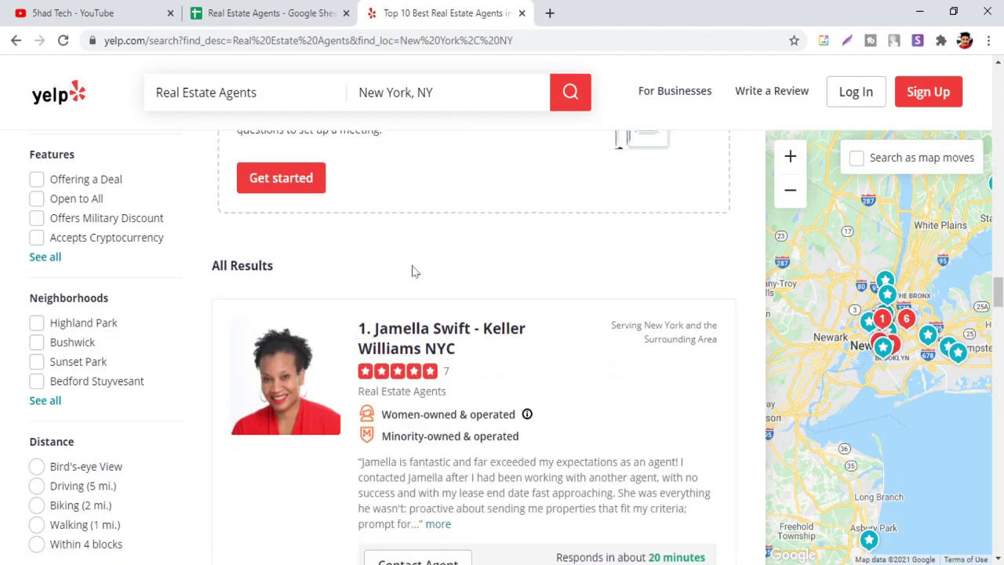
Step: Review the numbered real estate agent listings under All Results, down to the page navigation at the end of the list
scroll(415, 267, "down", 2)
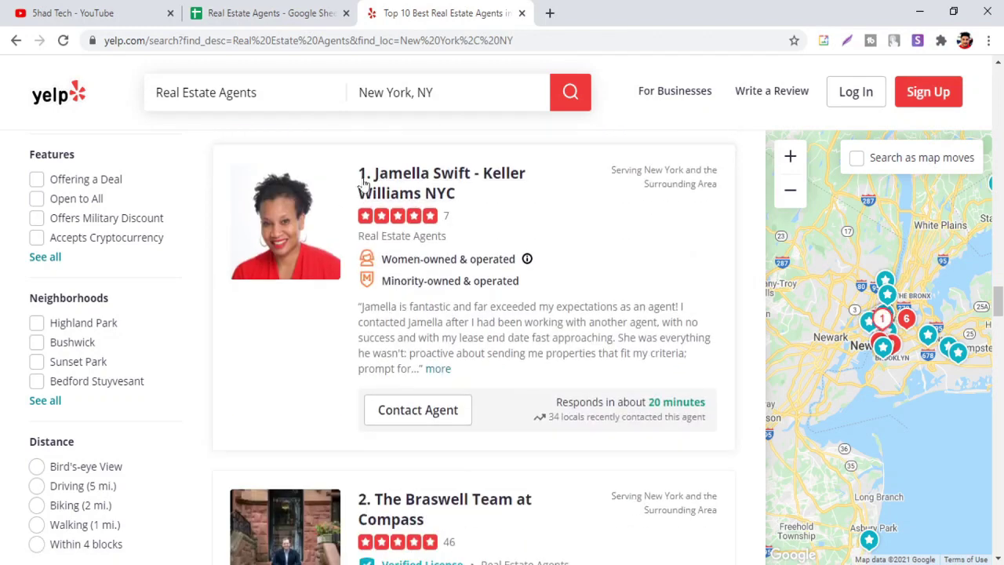
scroll(460, 329, "down", 3)
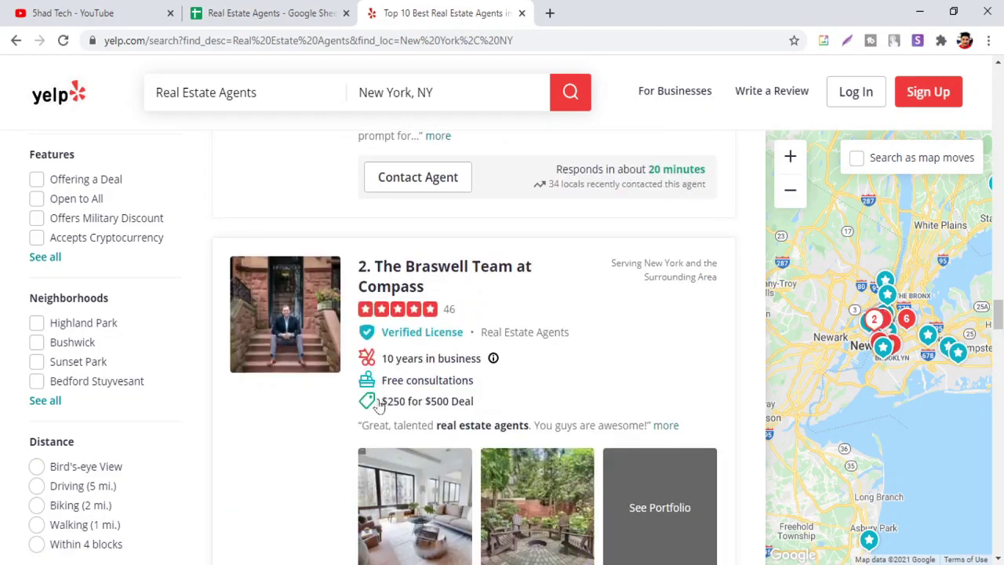
scroll(424, 372, "down", 3)
scroll(455, 382, "down", 4)
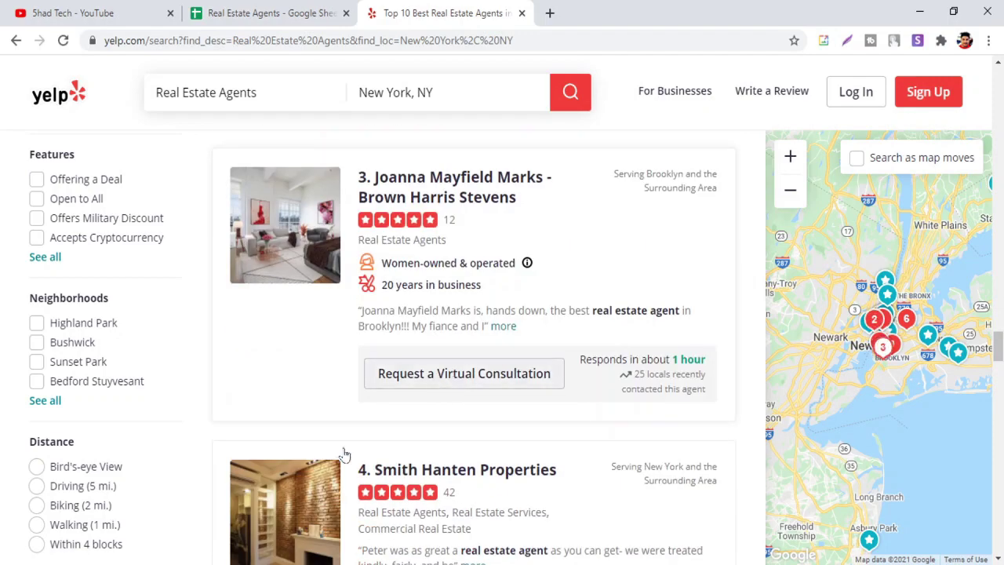
scroll(400, 451, "up", 8)
scroll(435, 408, "down", 7)
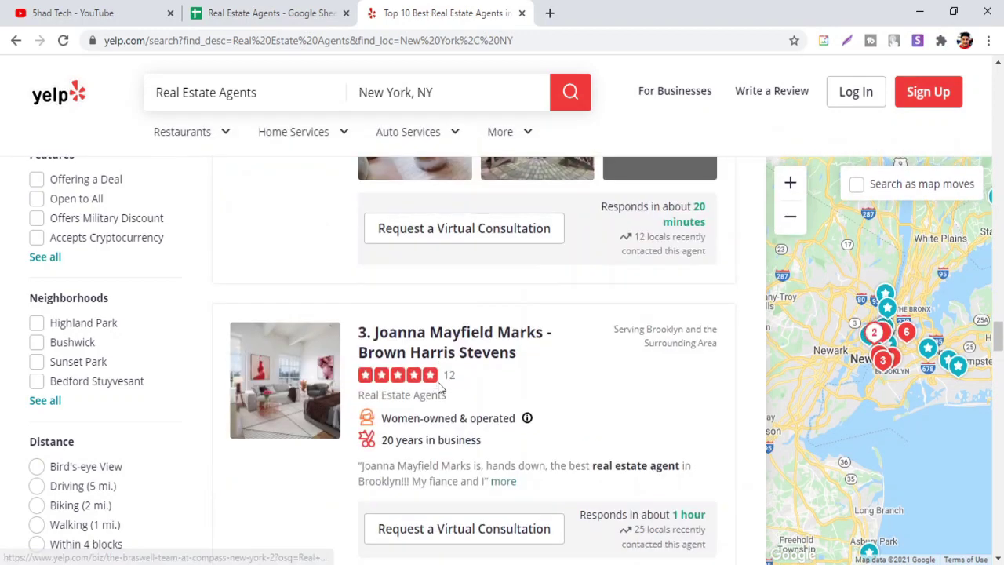
scroll(440, 387, "down", 15)
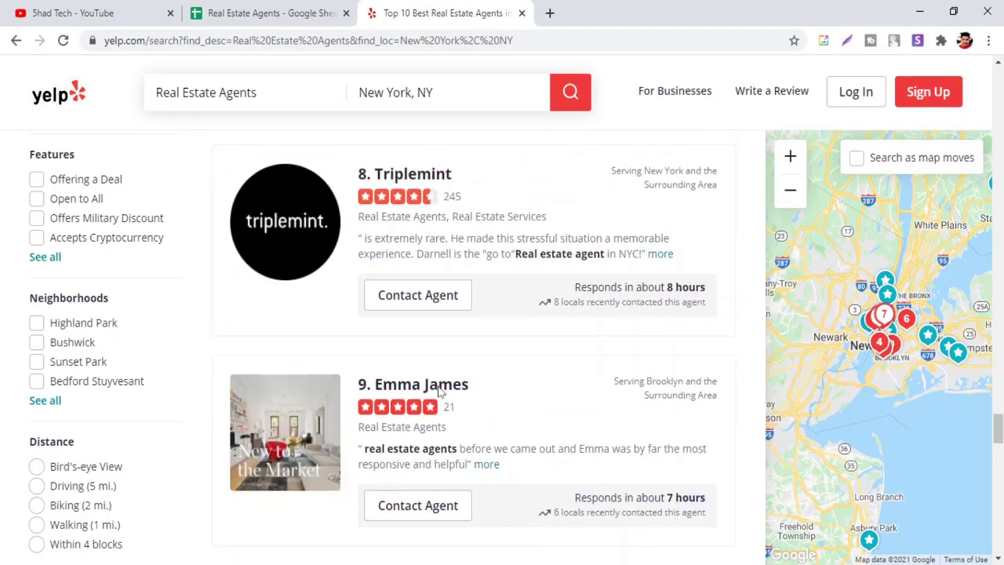
scroll(439, 392, "down", 8)
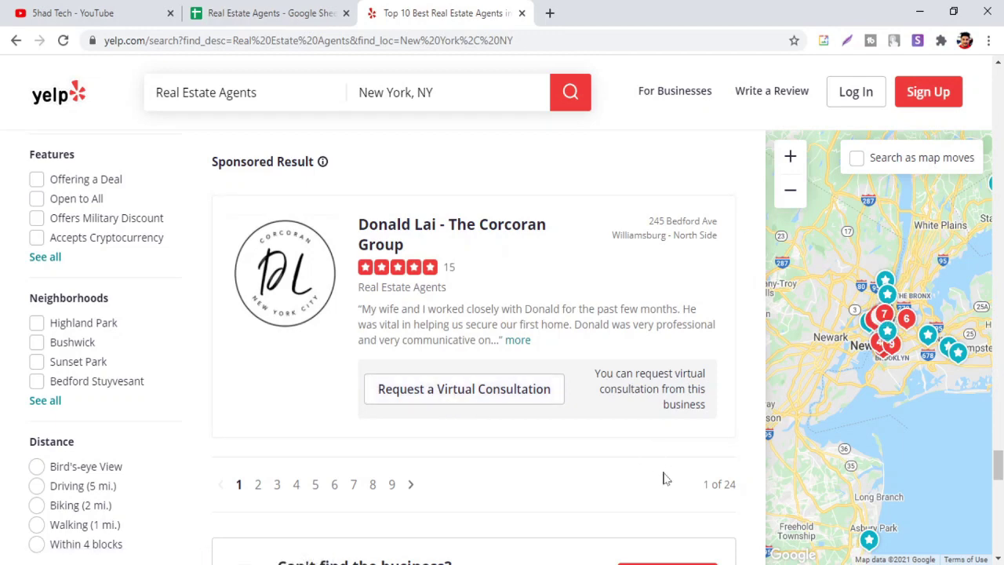
scroll(663, 475, "up", 3)
scroll(663, 480, "down", 4)
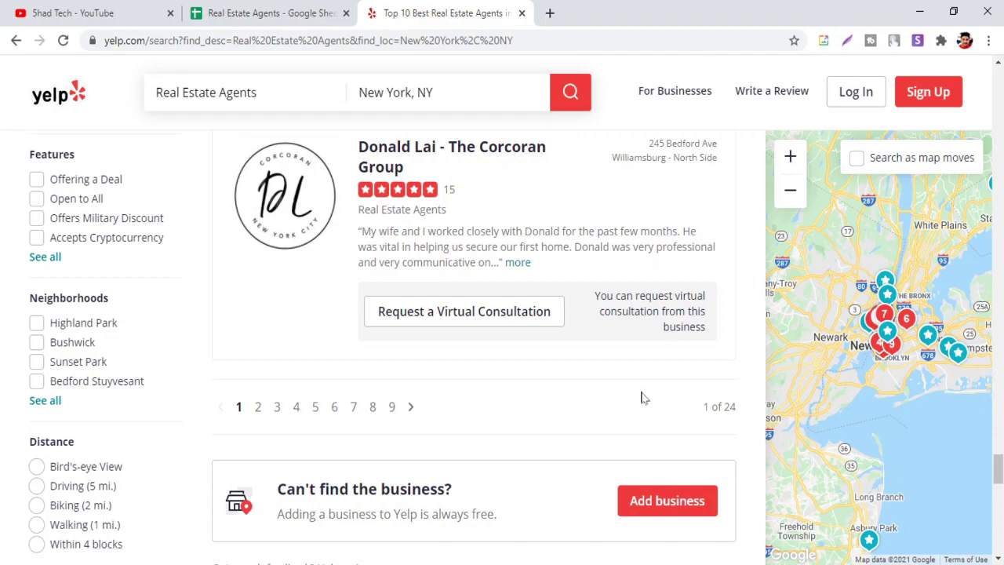
scroll(637, 397, "up", 10)
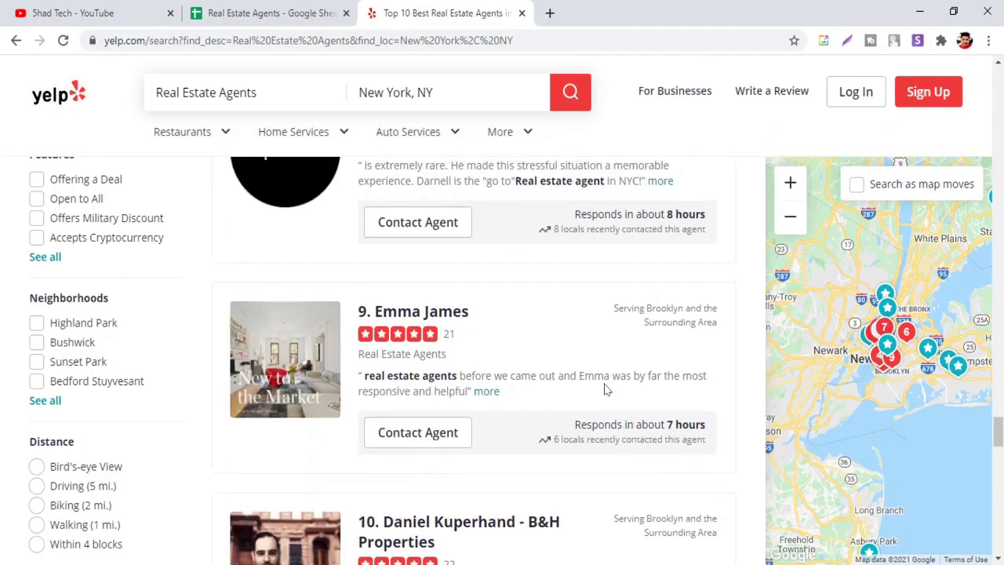
scroll(510, 310, "down", 7)
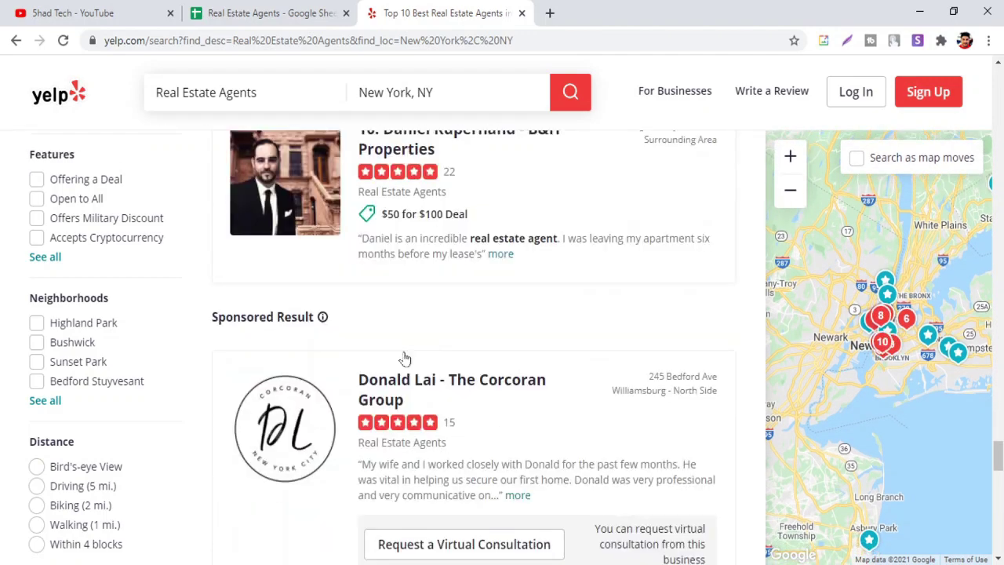
Step: Open the first numbered real estate agent listing under All Results in a new tab and switch to it
scroll(478, 219, "down", 4)
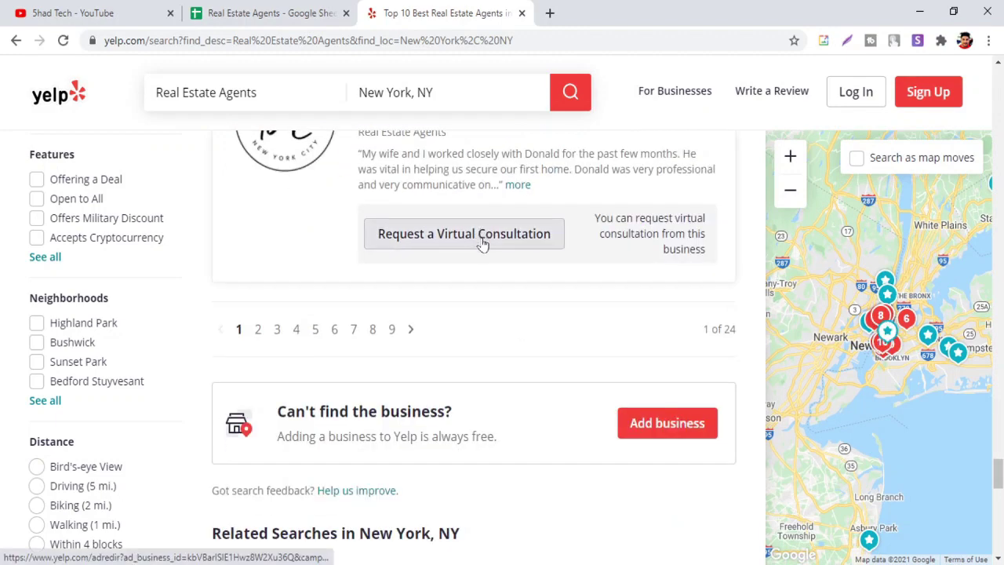
scroll(580, 341, "up", 10)
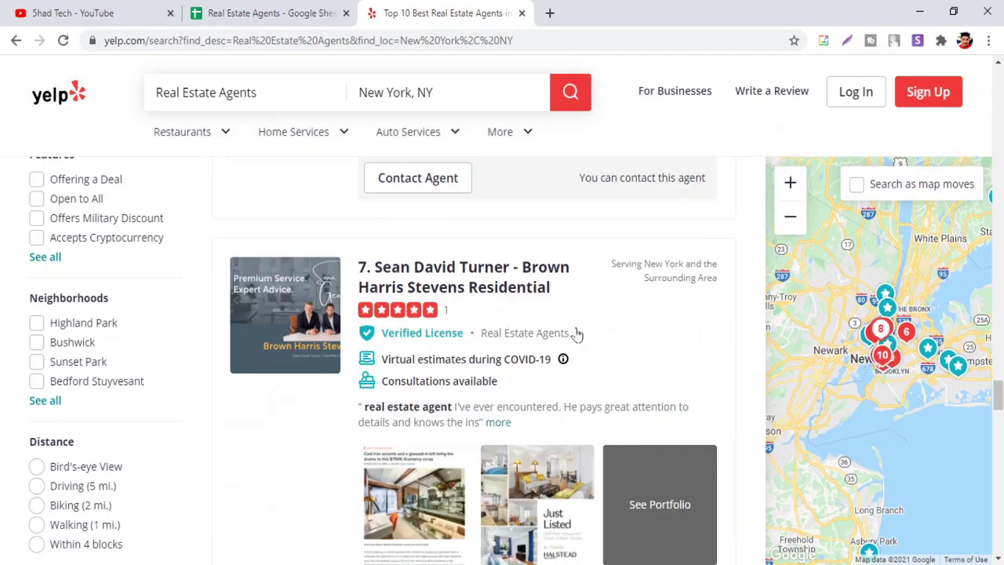
scroll(577, 332, "up", 10)
scroll(576, 331, "down", 5)
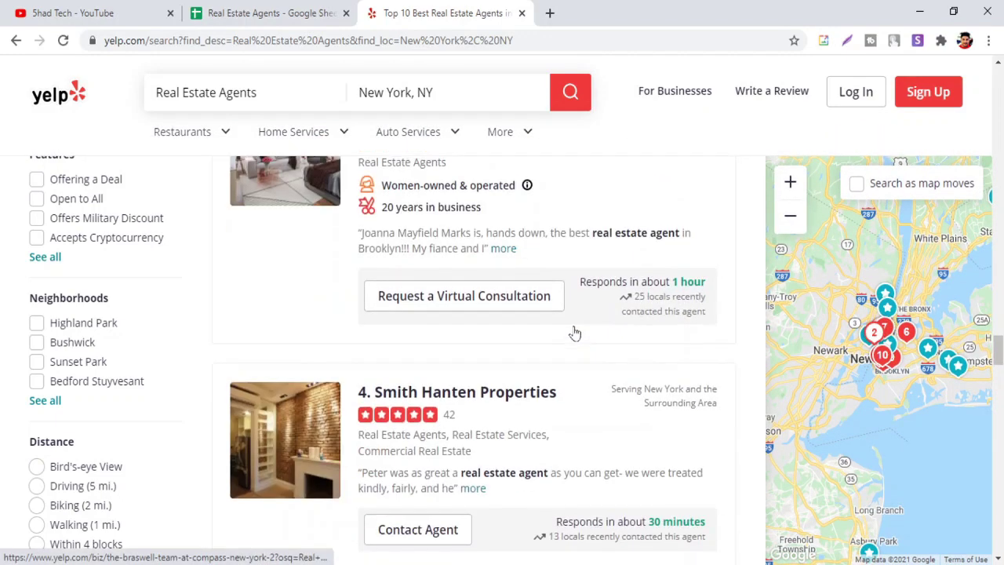
scroll(577, 332, "up", 4)
scroll(576, 332, "up", 10)
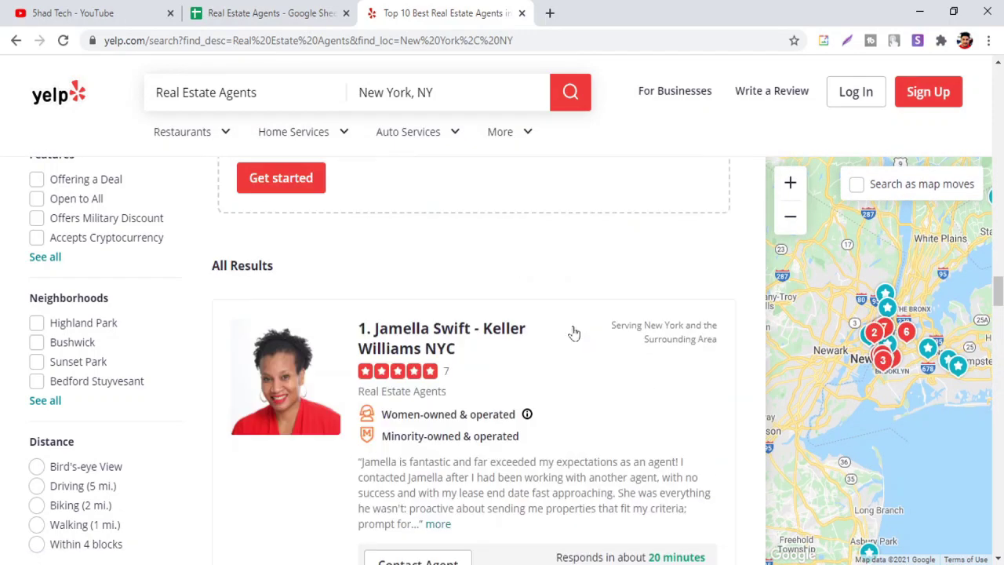
right_click(407, 335)
left_click(471, 341)
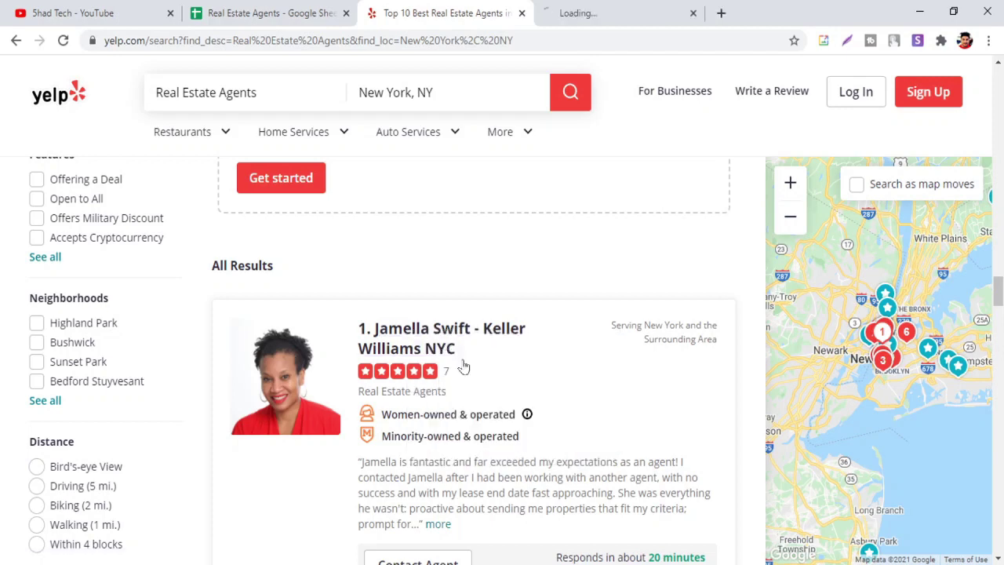
left_click(615, 8)
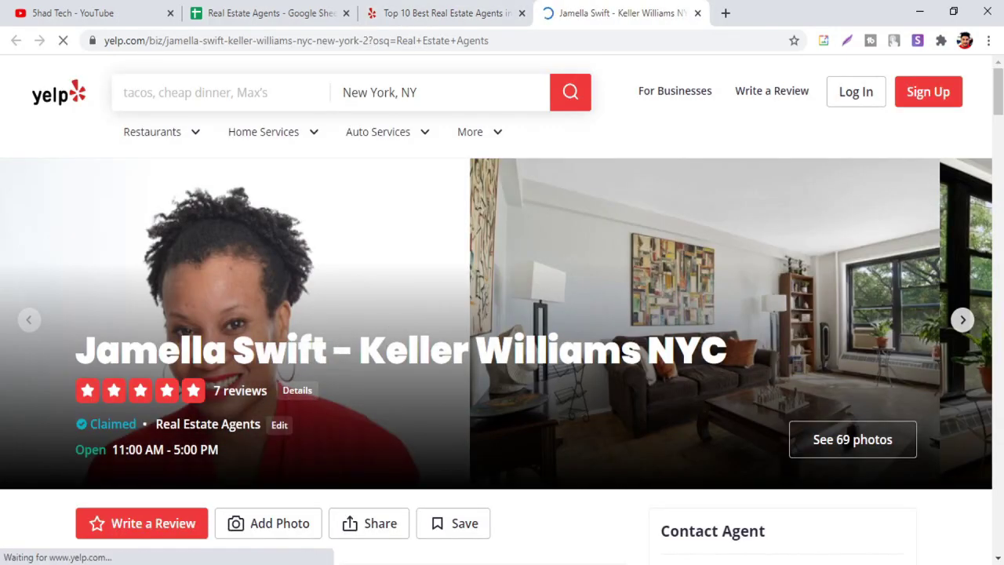
Step: Review the agent's Yelp profile, including the business highlights, client reviews and the website, phone and address details
scroll(424, 238, "down", 4)
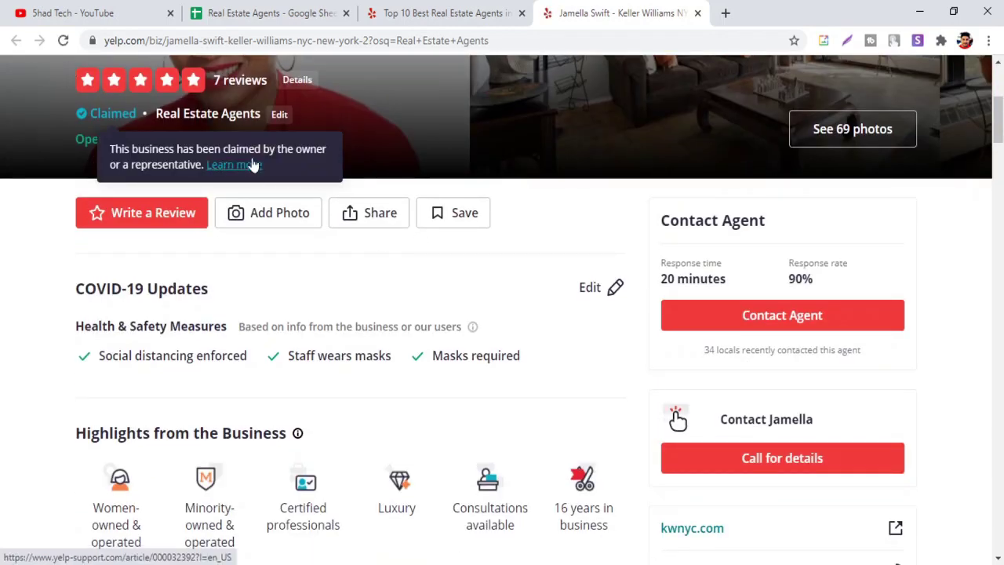
scroll(304, 161, "down", 4)
scroll(313, 189, "down", 18)
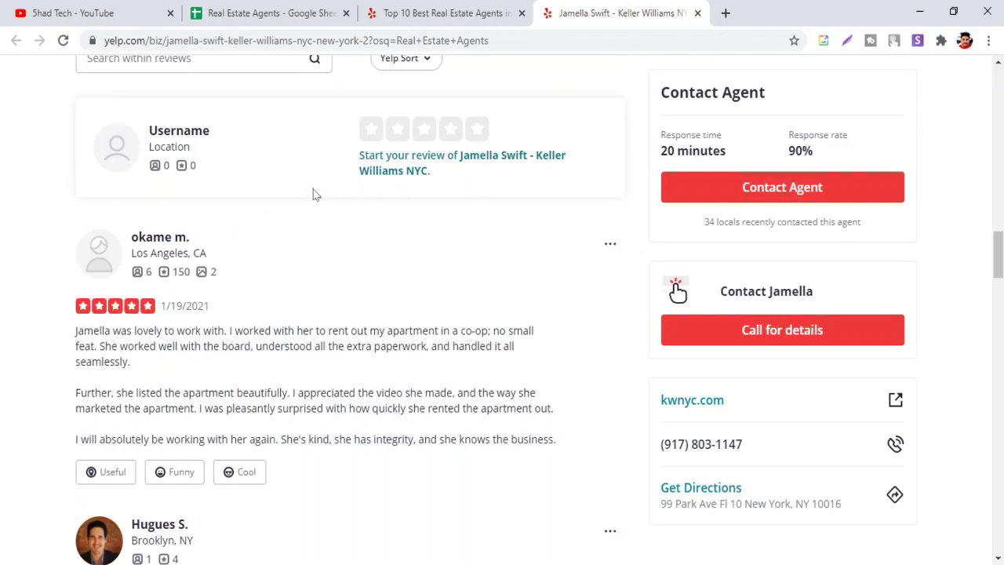
scroll(312, 190, "up", 1)
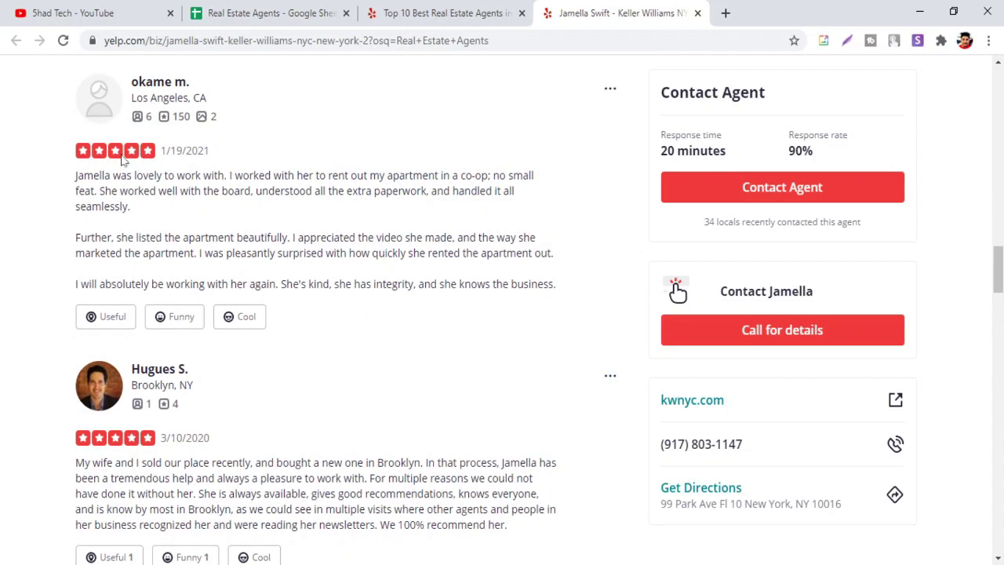
scroll(392, 329, "down", 3)
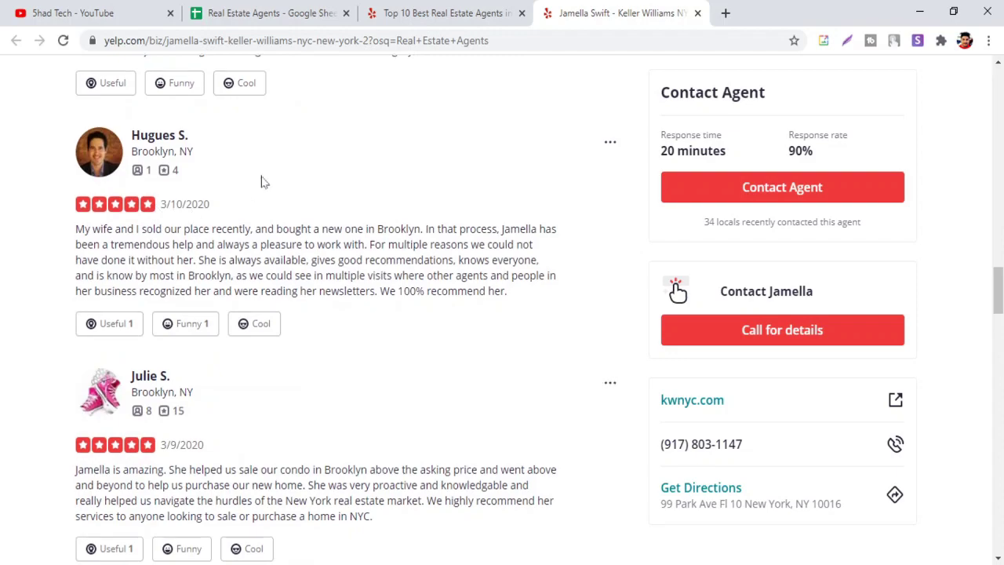
scroll(236, 235, "down", 2)
scroll(270, 259, "down", 3)
scroll(275, 259, "down", 2)
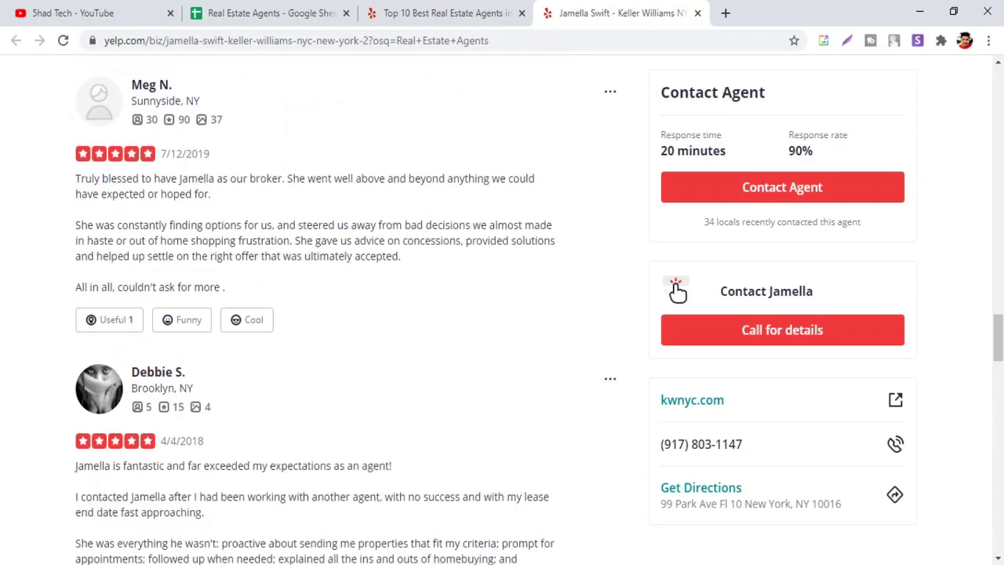
scroll(274, 259, "up", 13)
scroll(274, 215, "up", 15)
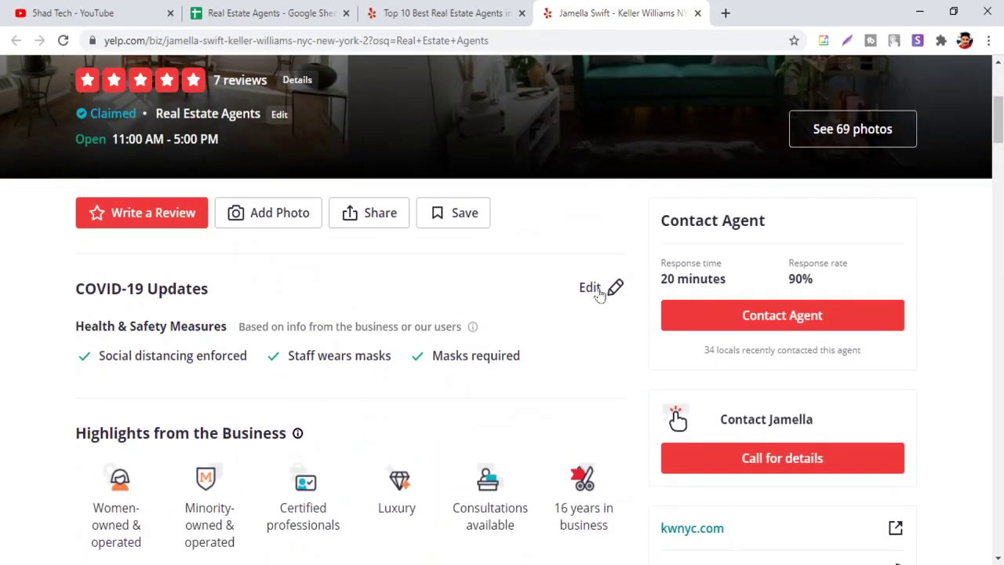
scroll(528, 312, "up", 3)
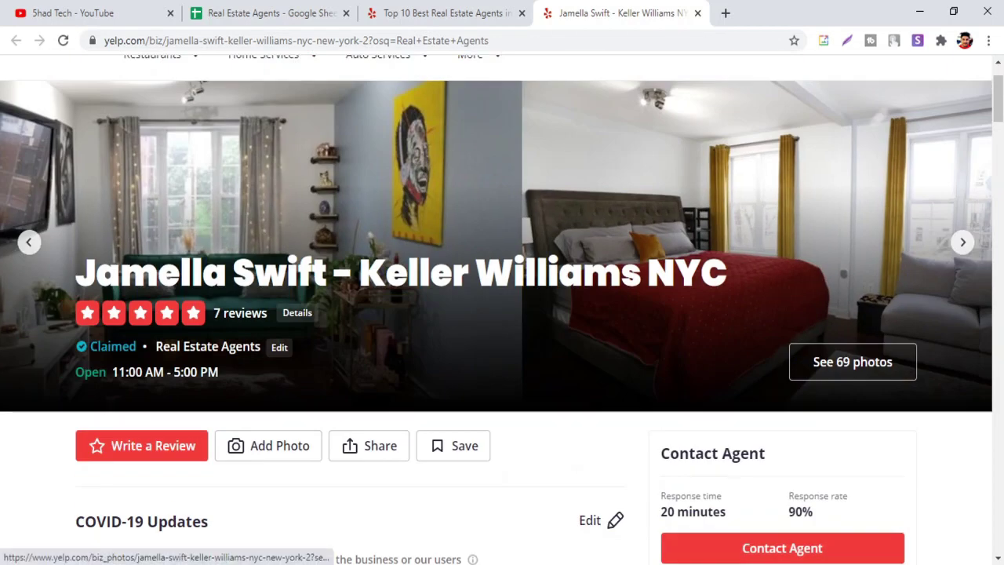
scroll(531, 289, "down", 3)
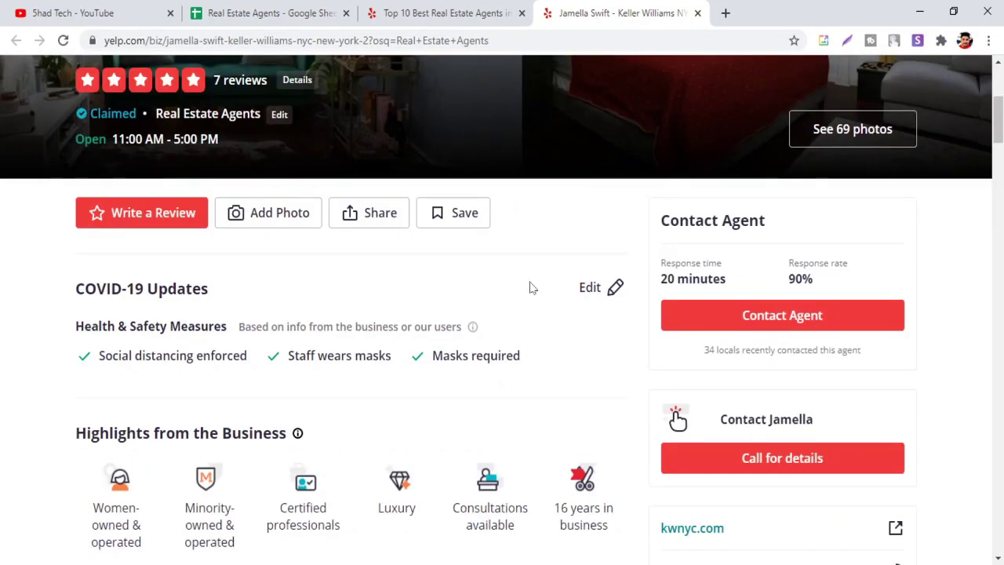
scroll(530, 288, "down", 3)
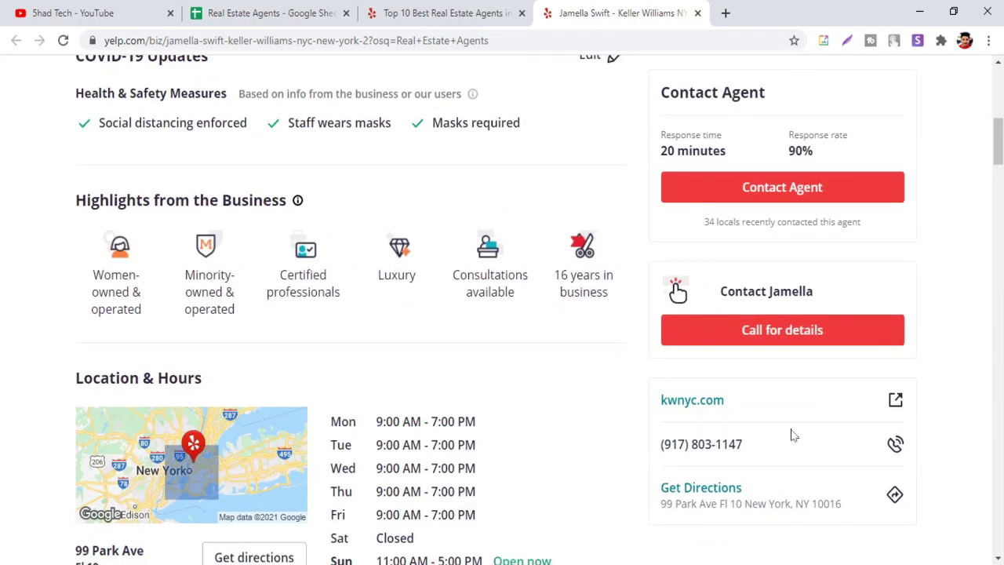
Step: Open the kwnyc.com website linked on the agent's profile and check its home page down to the footer contact details
left_click(682, 404)
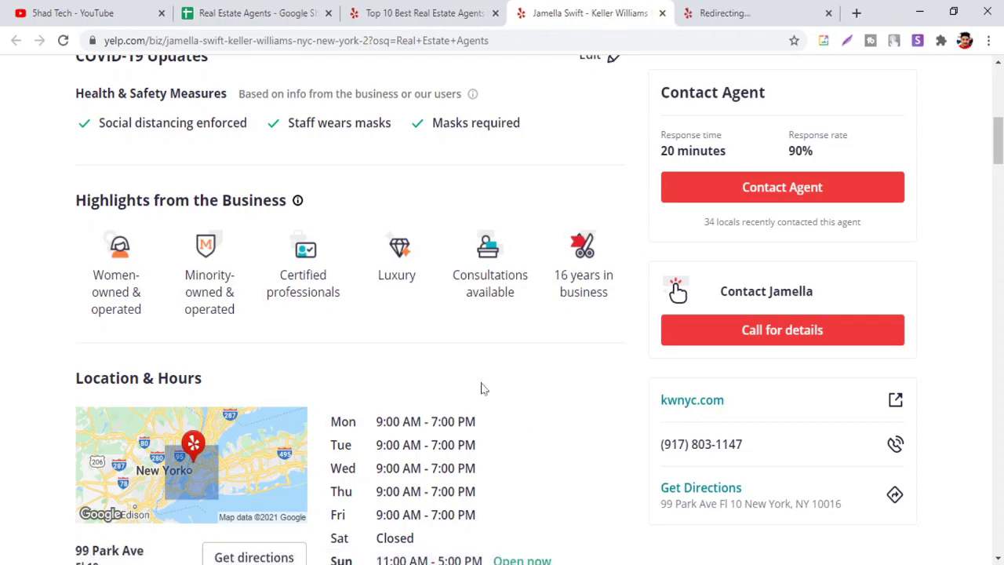
scroll(572, 404, "up", 4)
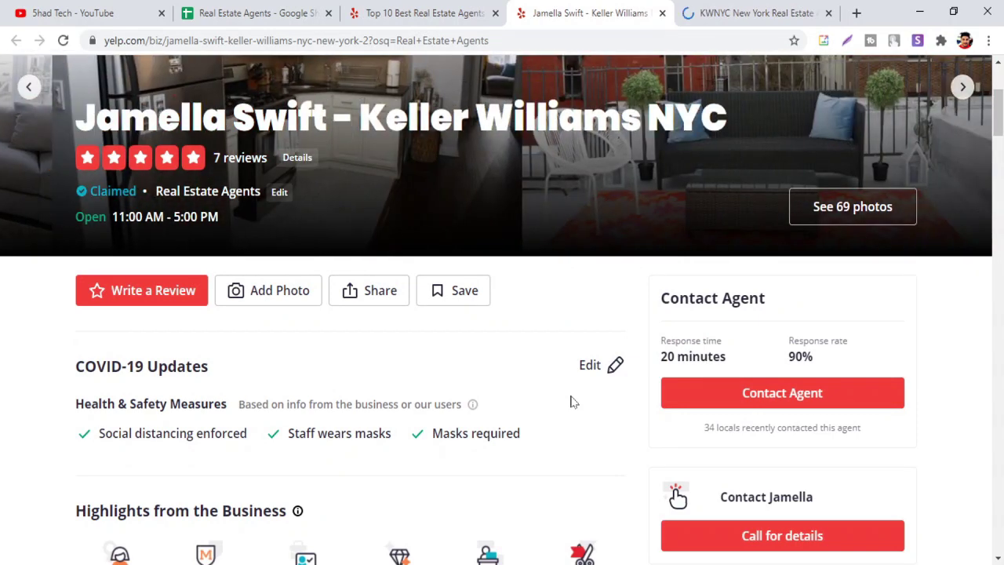
scroll(573, 402, "down", 2)
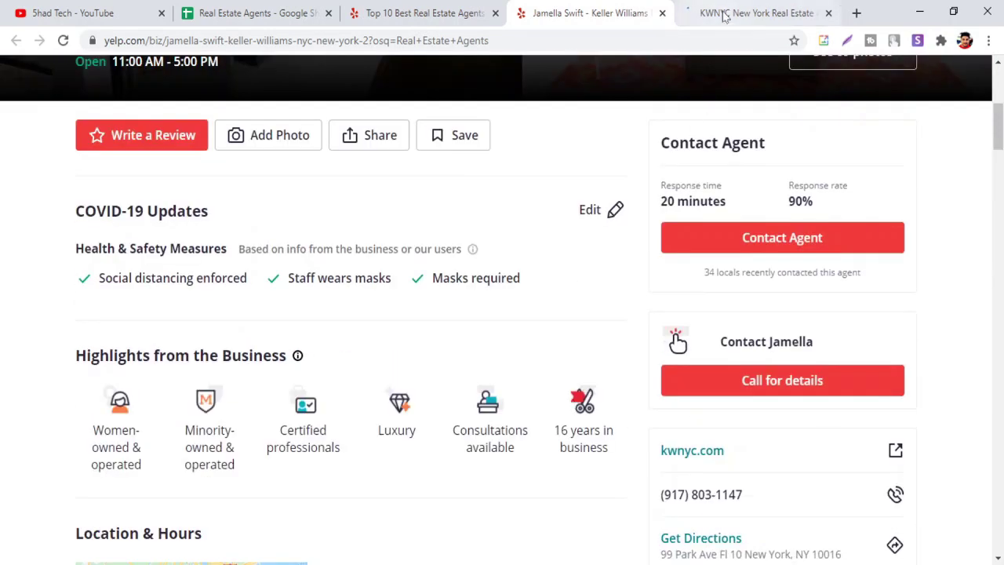
left_click(725, 14)
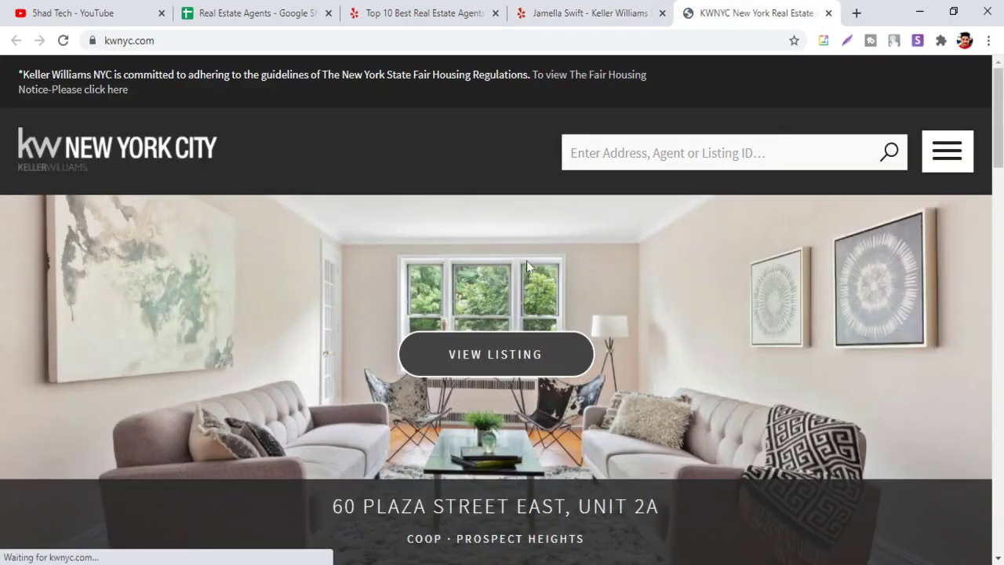
scroll(414, 231, "down", 5)
scroll(414, 236, "down", 15)
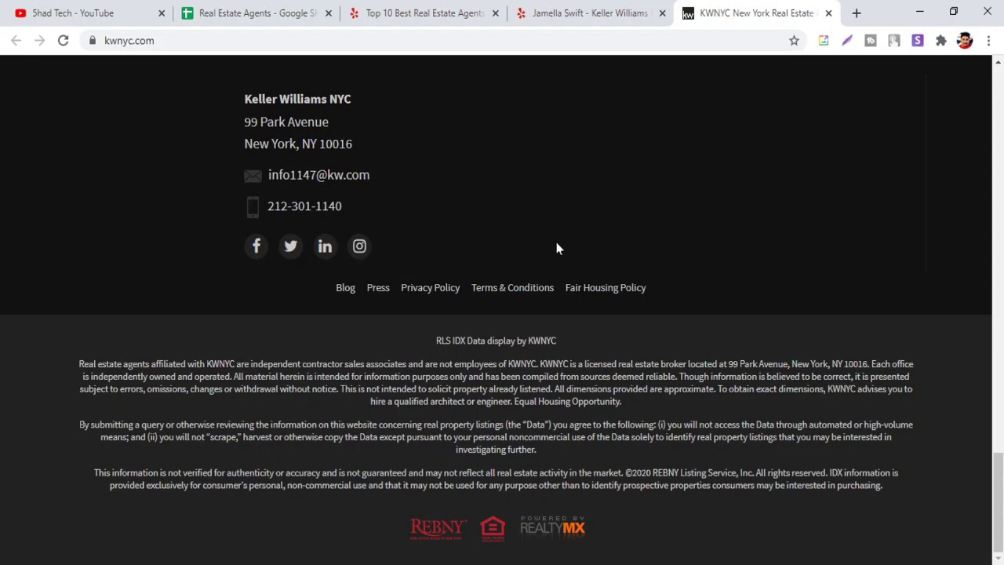
scroll(555, 248, "up", 20)
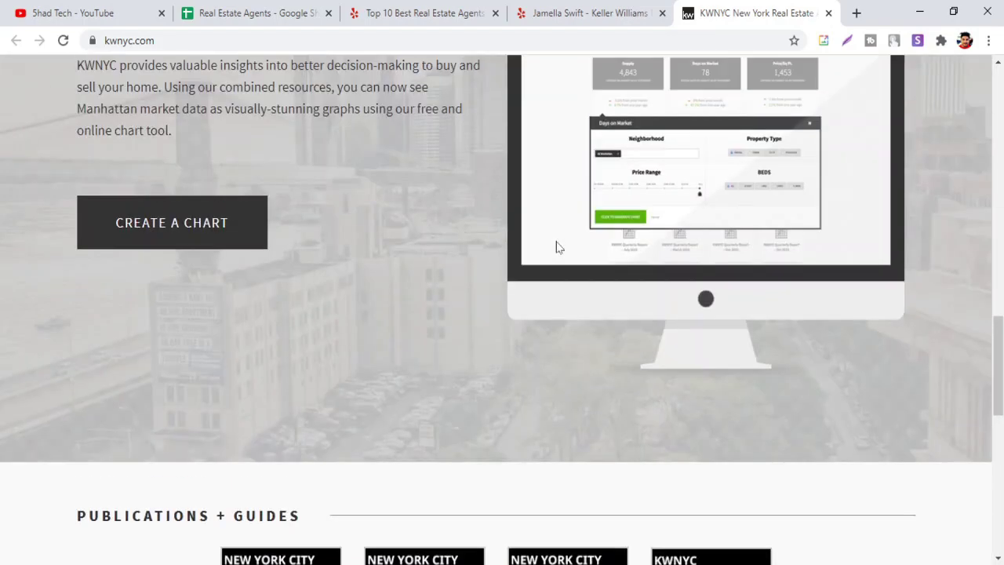
scroll(556, 256, "up", 4)
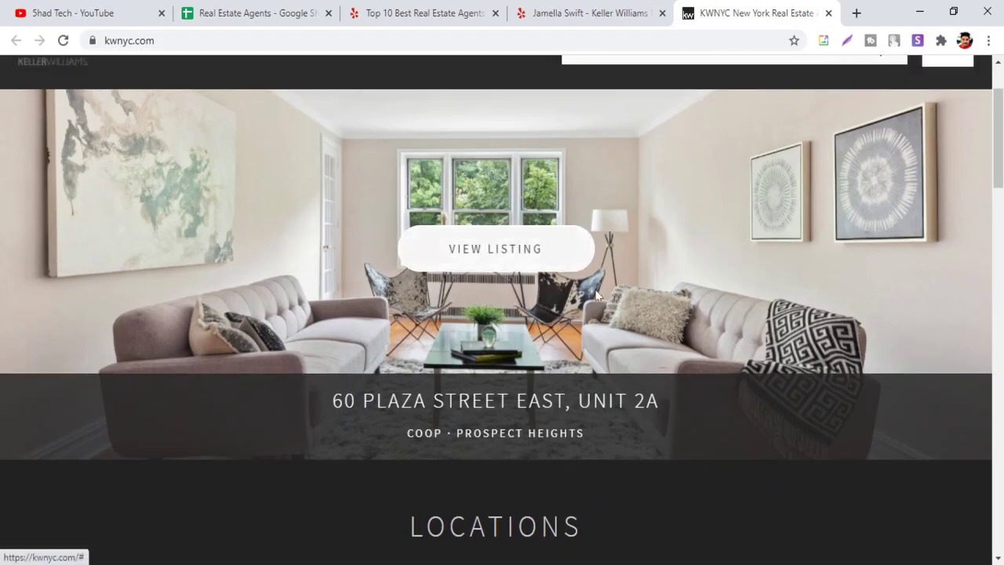
Step: Copy the agent's first name from the Yelp profile heading into cell A2 of the Real Estate Agents spreadsheet
left_click(562, 10)
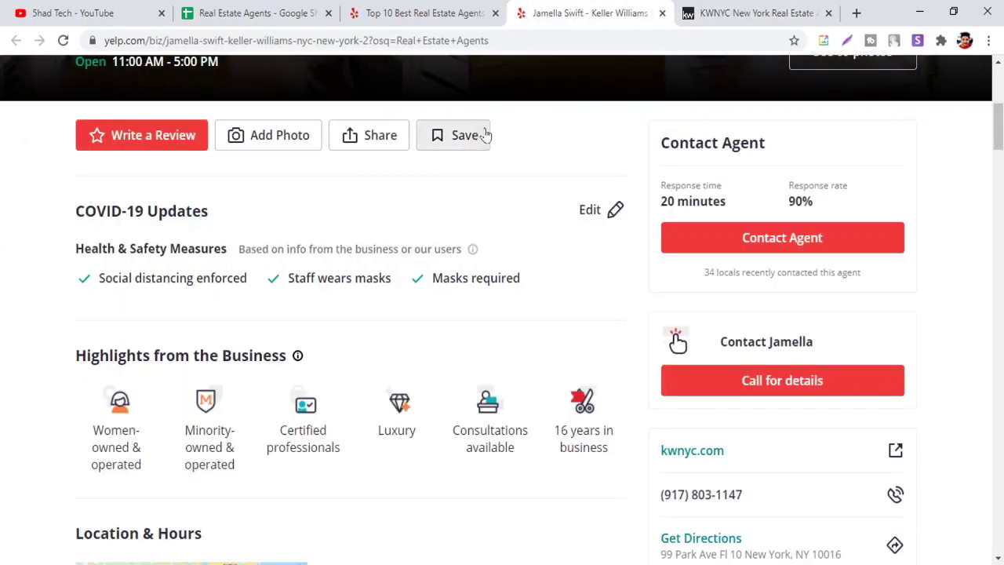
scroll(484, 130, "up", 4)
left_click_drag(227, 272, 76, 273)
key("ctrl+c")
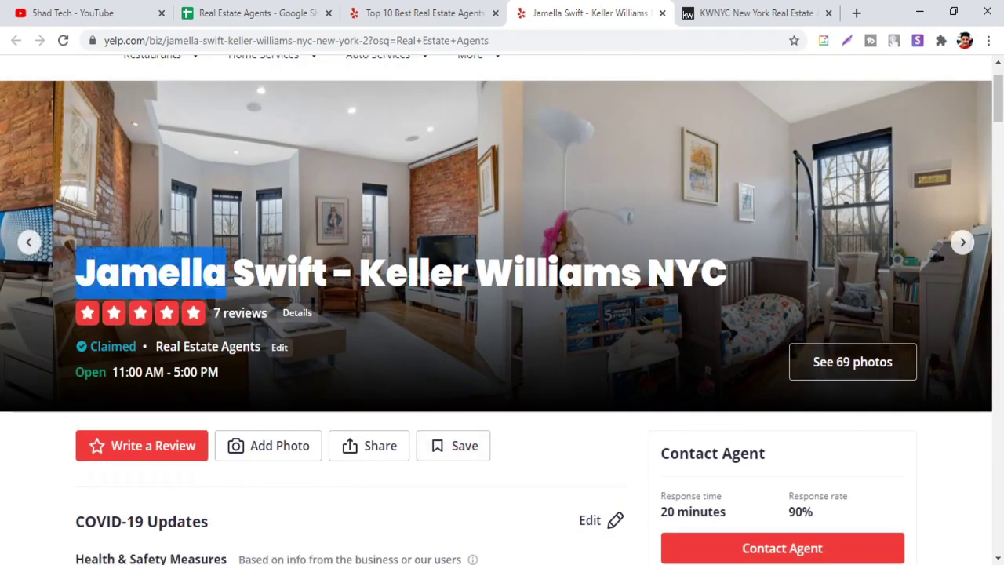
left_click(235, 11)
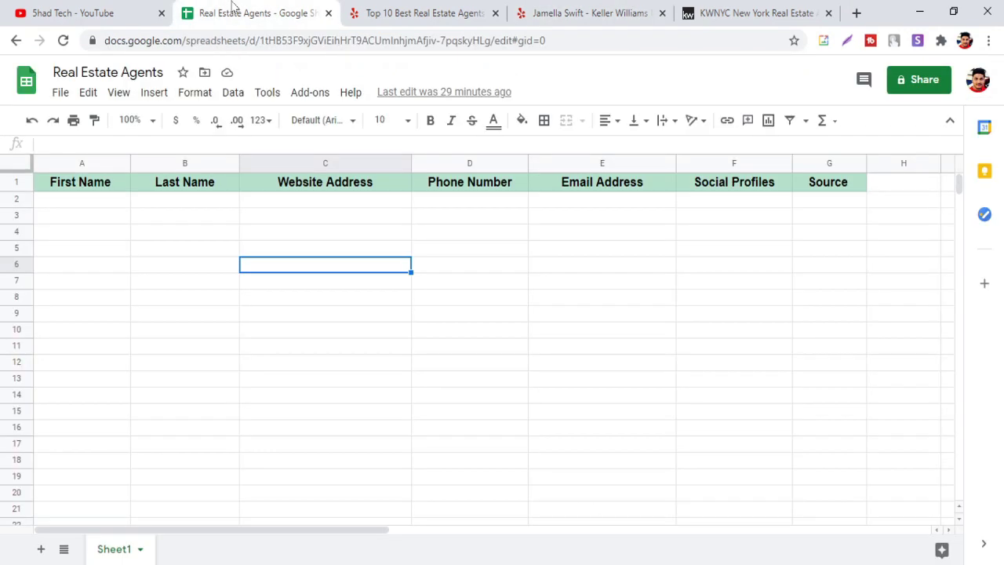
left_click(99, 206)
key("ctrl+v")
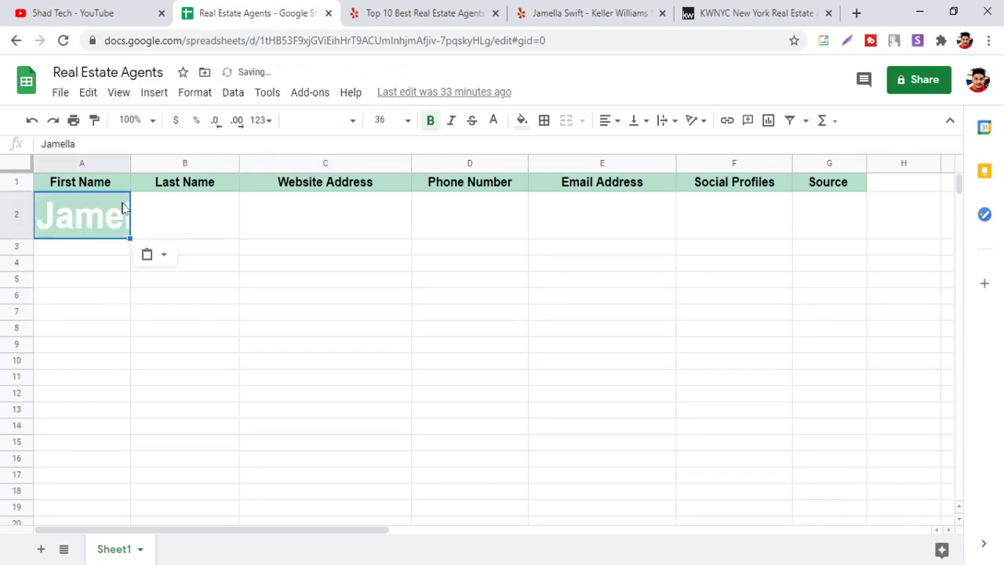
Step: Copy the agent's last name from the Yelp profile heading into cell B2, under Last Name
left_click(181, 216)
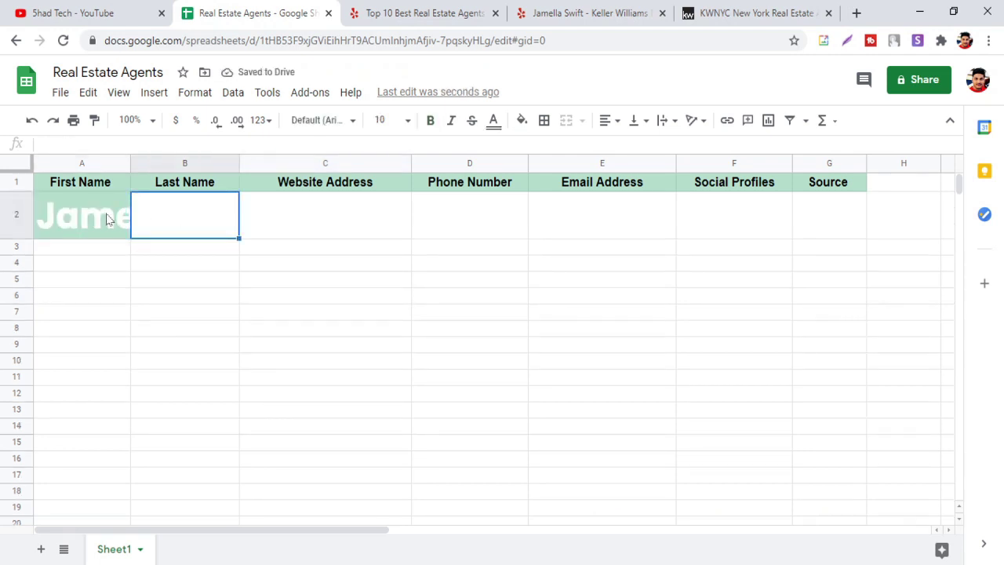
left_click(598, 12)
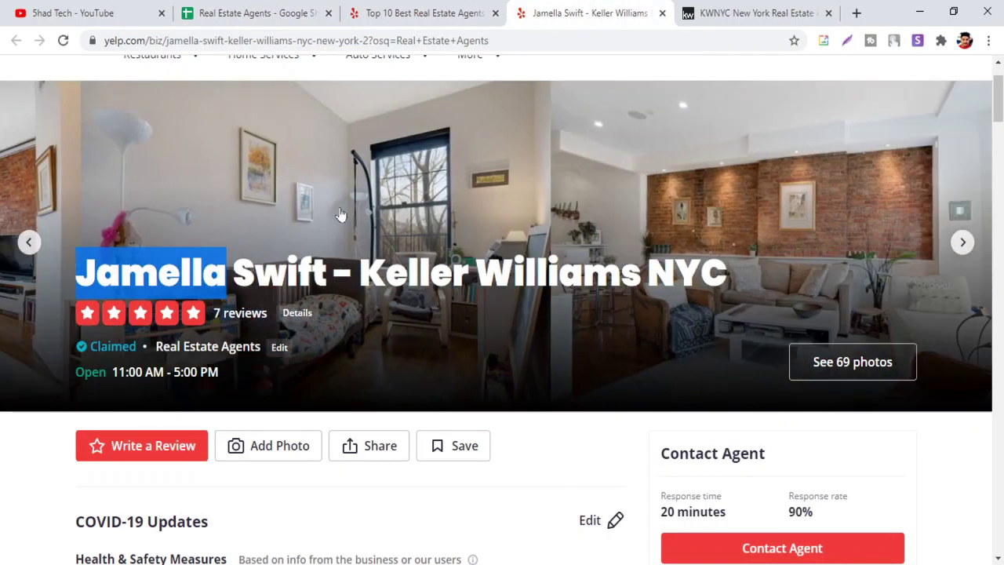
left_click_drag(232, 273, 326, 274)
key("ctrl+c")
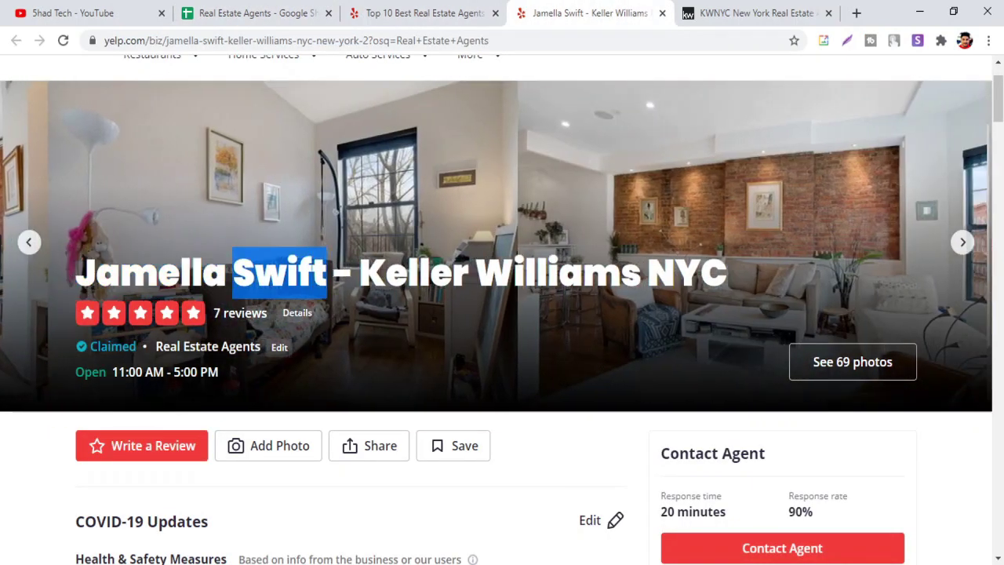
left_click(258, 12)
key("ctrl+v")
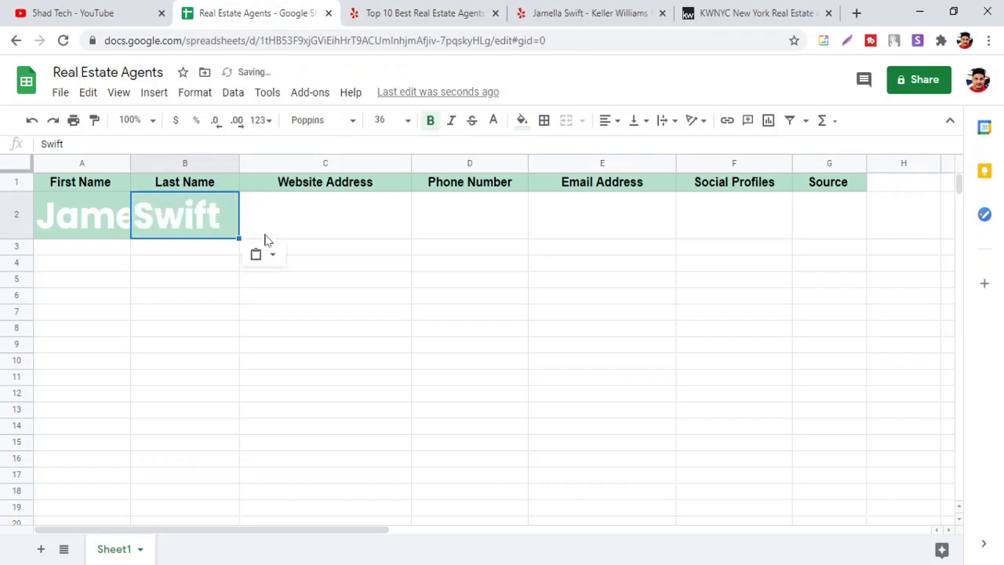
Step: Set the font size of cells A2 to C2 to 9
left_click(217, 269)
left_click_drag(251, 237, 48, 215)
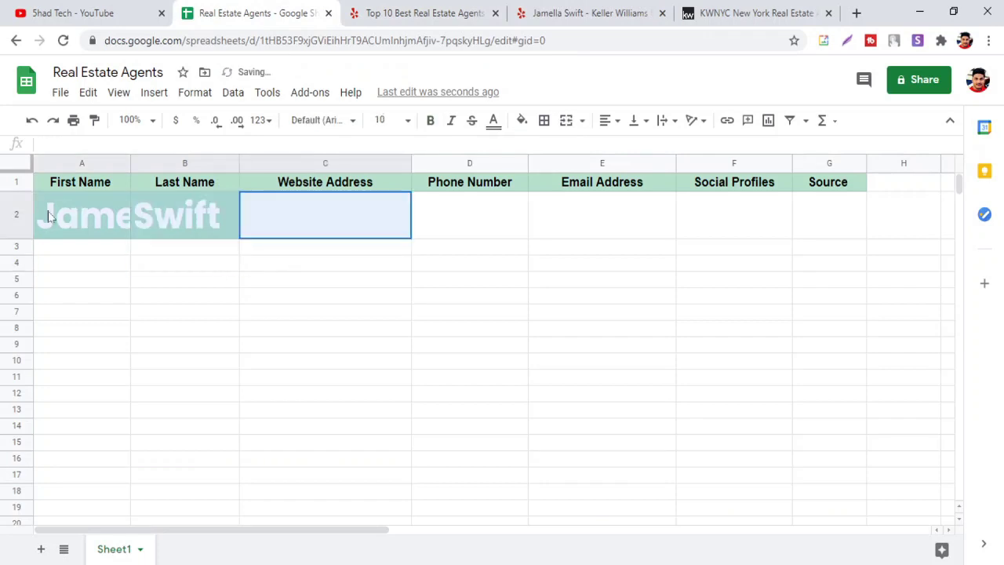
left_click(407, 120)
left_click(382, 225)
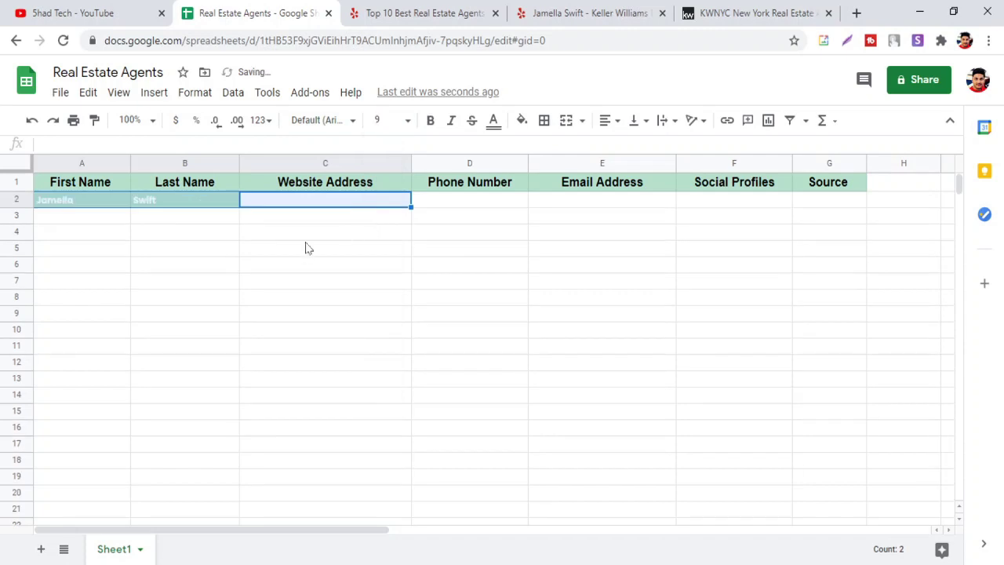
Step: Copy the agent's phone number from the Yelp profile into cell D2 of the Real Estate Agents spreadsheet, under Phone Number
left_click(707, 14)
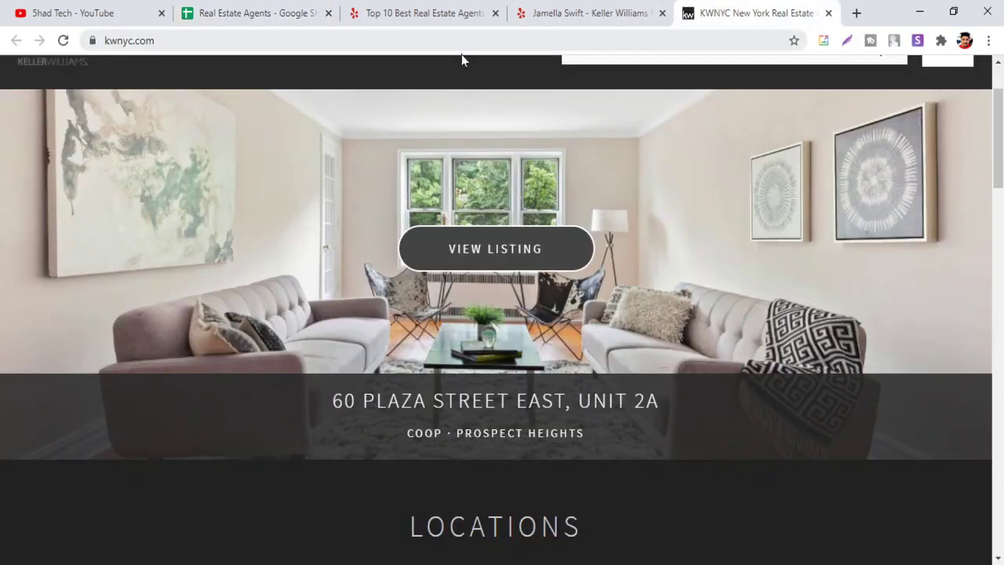
left_click(601, 11)
scroll(663, 204, "down", 6)
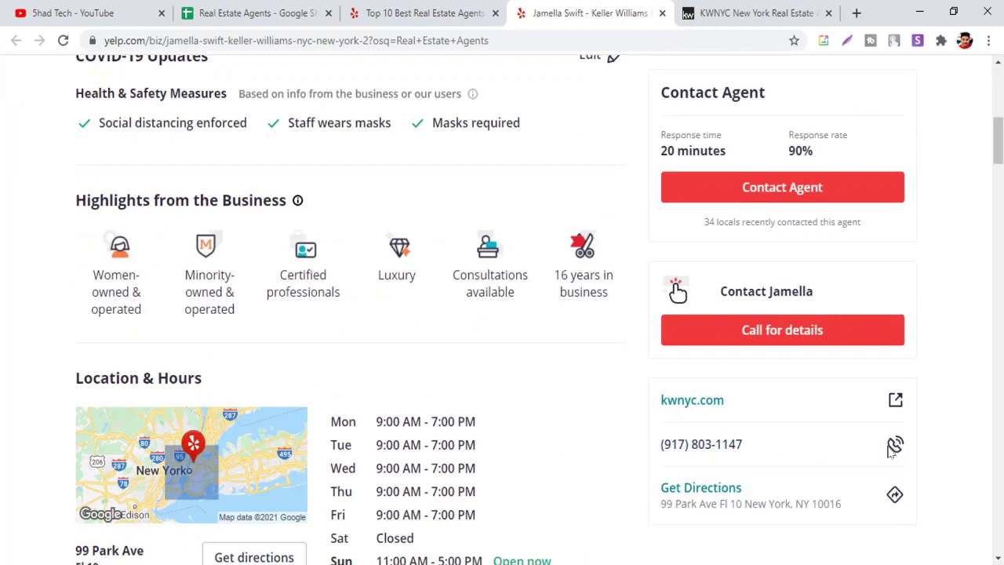
left_click_drag(744, 443, 651, 454)
key("ctrl+c")
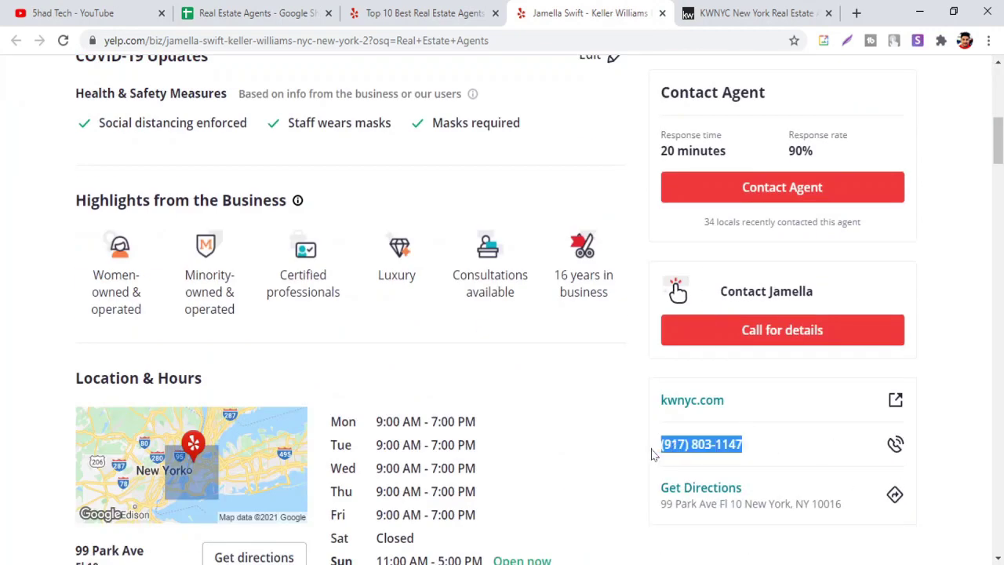
left_click(250, 13)
left_click(456, 201)
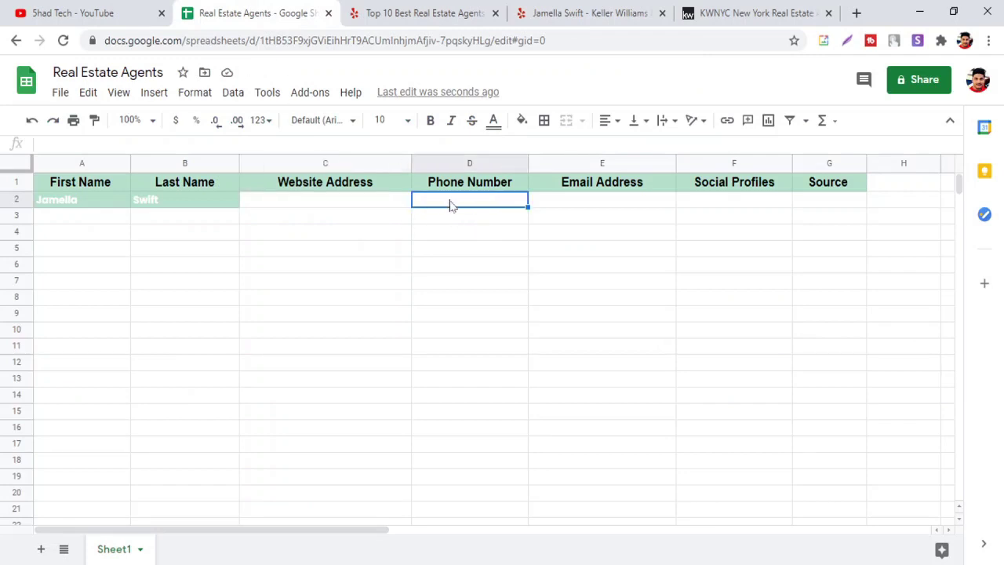
key("ctrl+v")
left_click(385, 235)
key("Up")
key("Up")
key("Up")
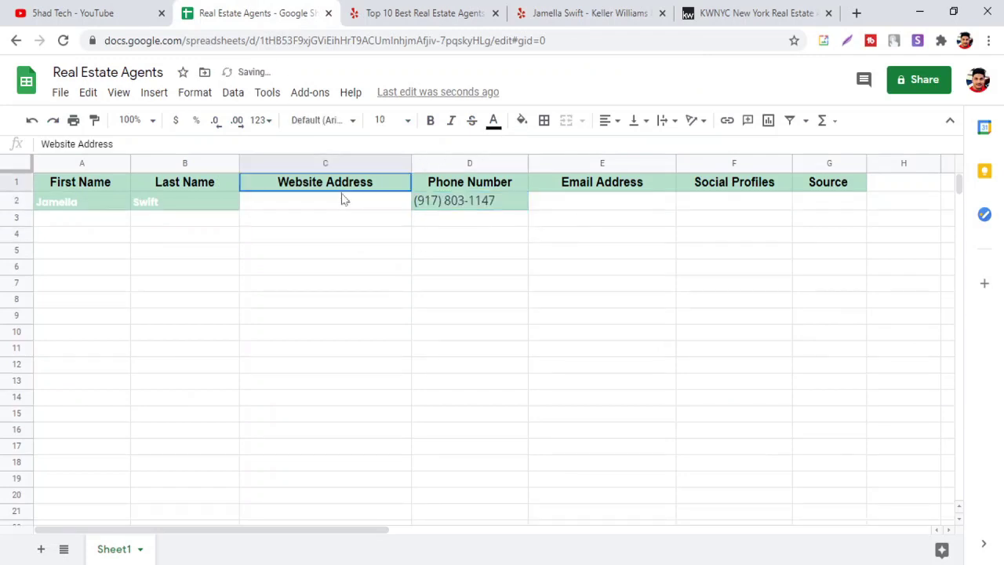
Step: Copy the kwnyc.com site's web address into cell C2 of the spreadsheet, under Website Address
left_click(754, 17)
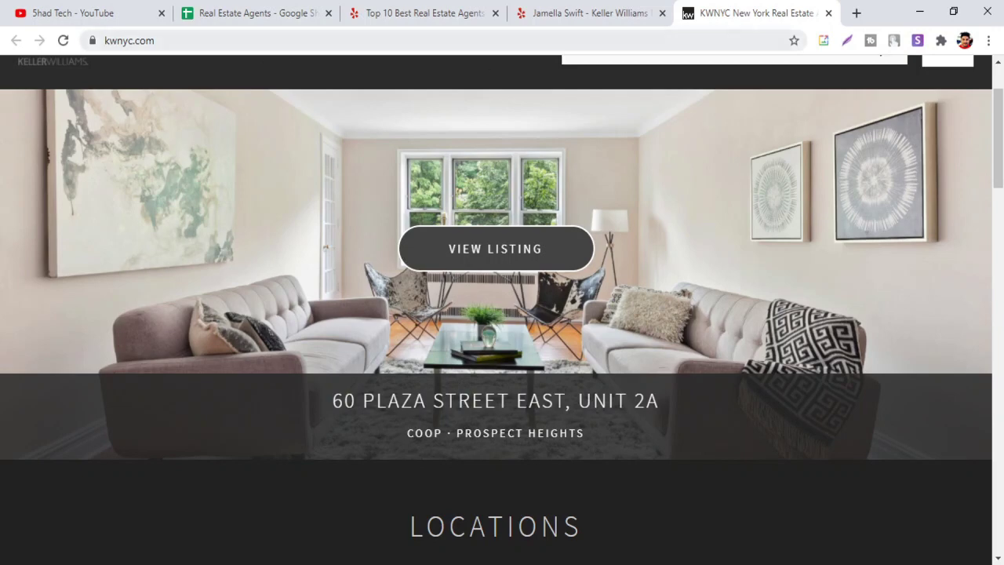
key("ctrl+l")
key("ctrl+c")
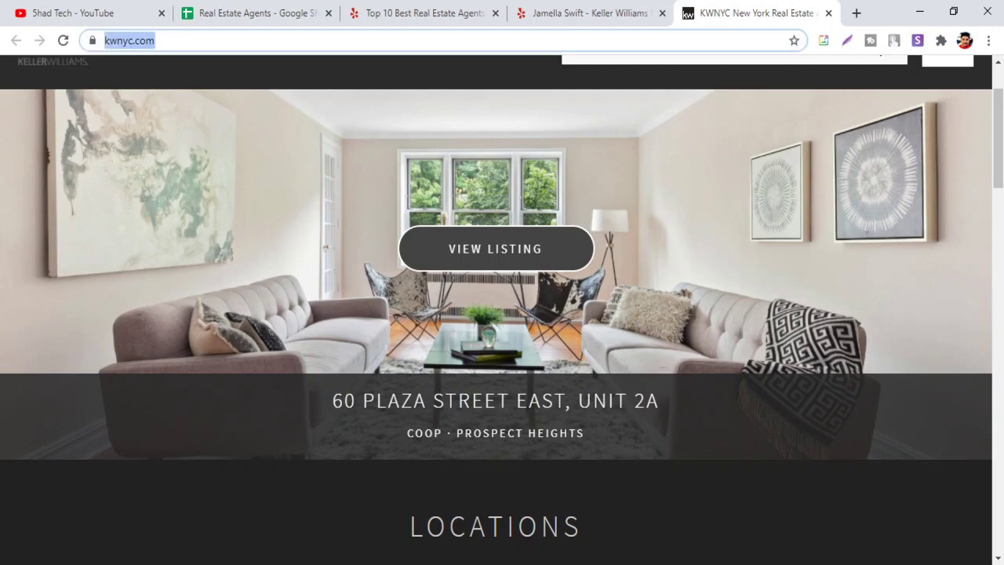
left_click(240, 24)
left_click(334, 207)
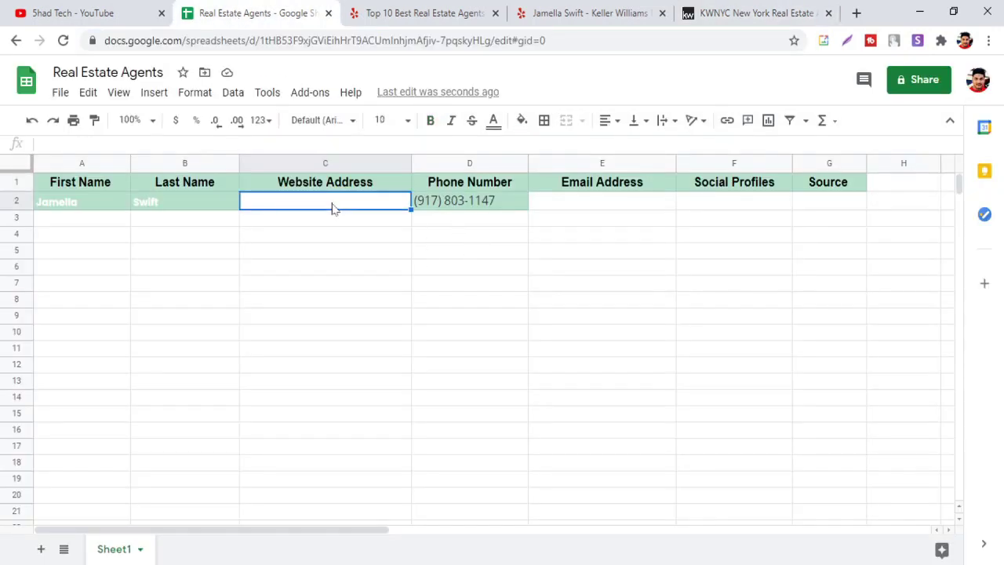
key("ctrl+v")
Step: Look for an e-mail on the Yelp profile and kwnyc.com, and copy the address in the website footer into cell E2, under Email Address
left_click(576, 202)
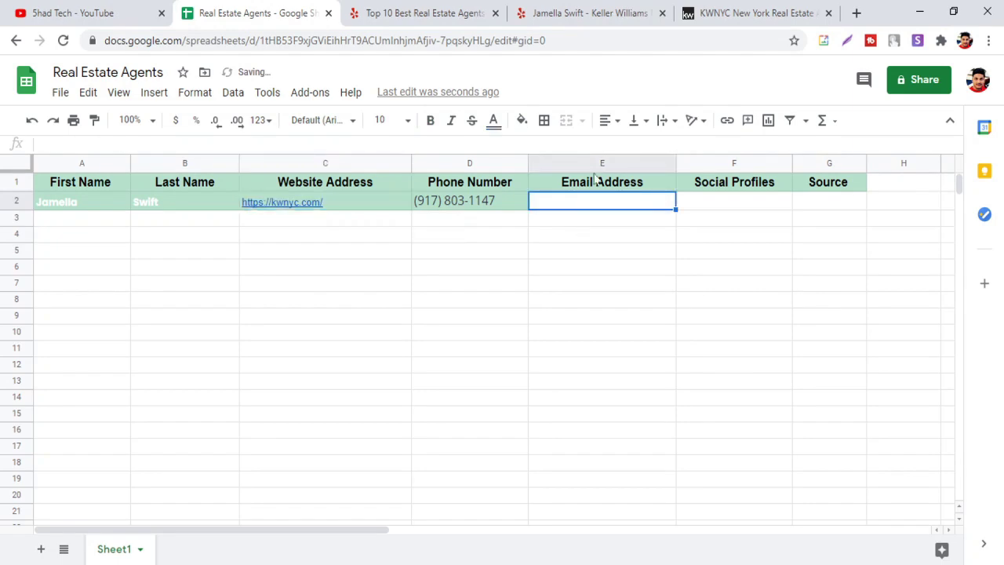
left_click(589, 12)
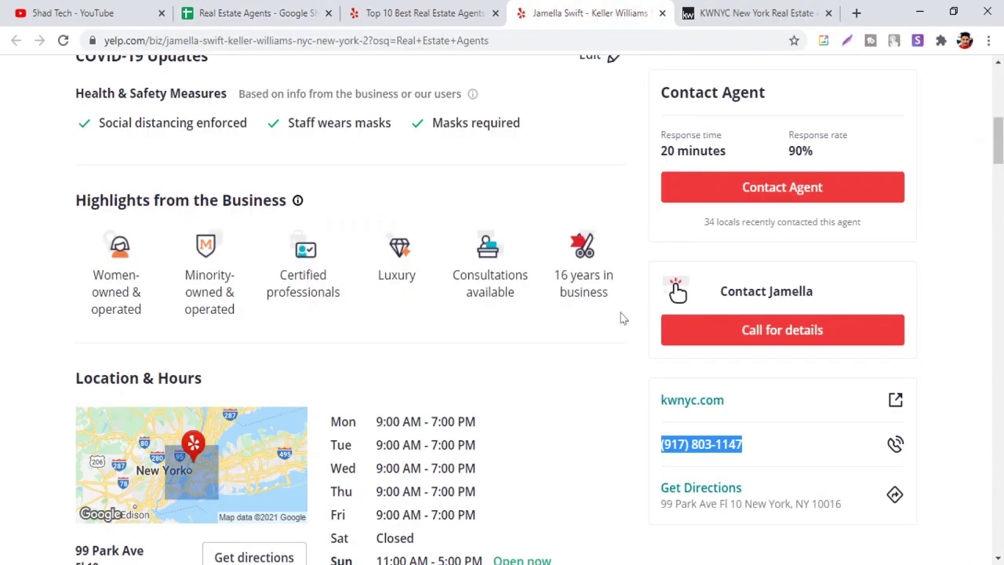
scroll(618, 315, "up", 4)
scroll(515, 206, "down", 3)
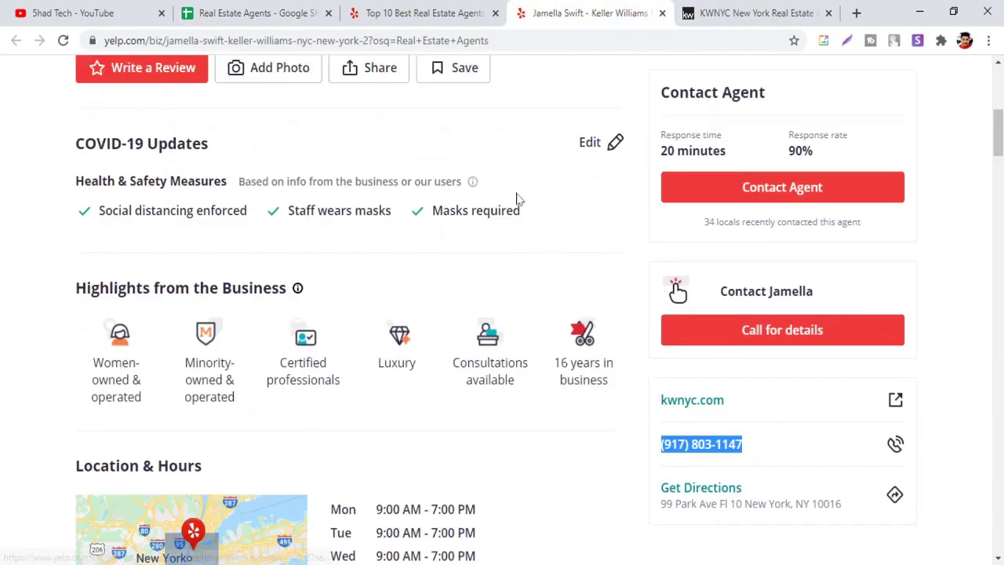
scroll(516, 199, "down", 4)
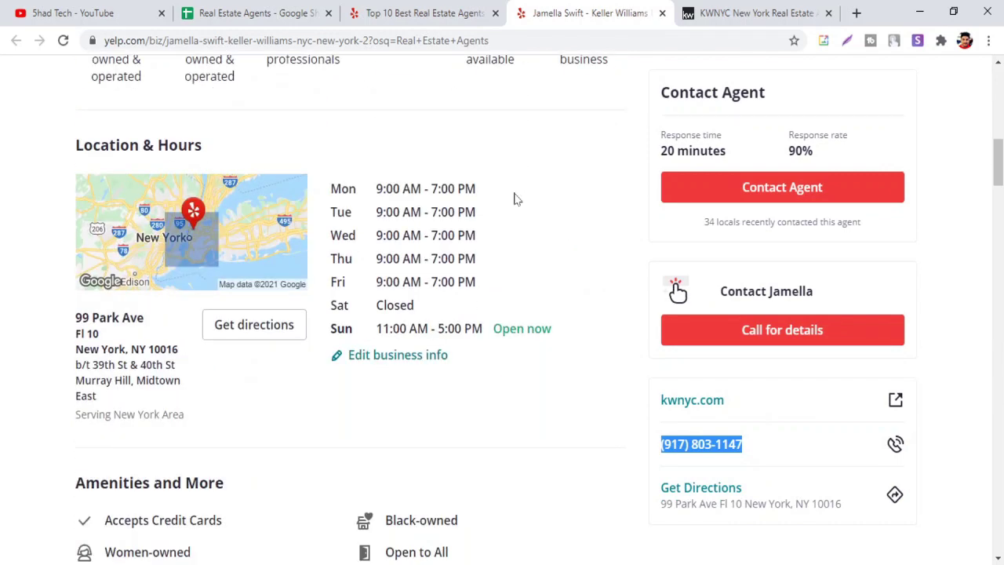
left_click(737, 15)
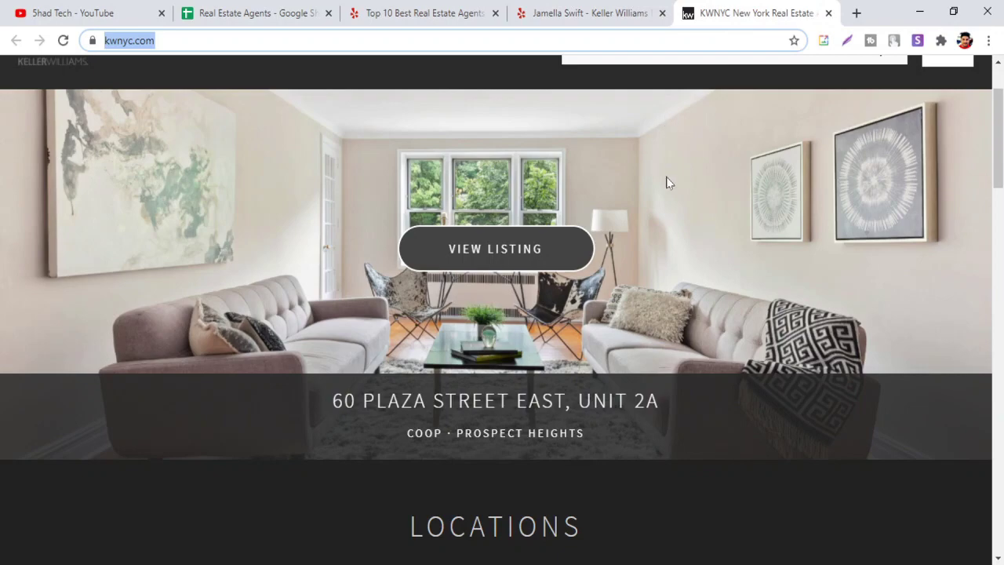
scroll(659, 179, "down", 10)
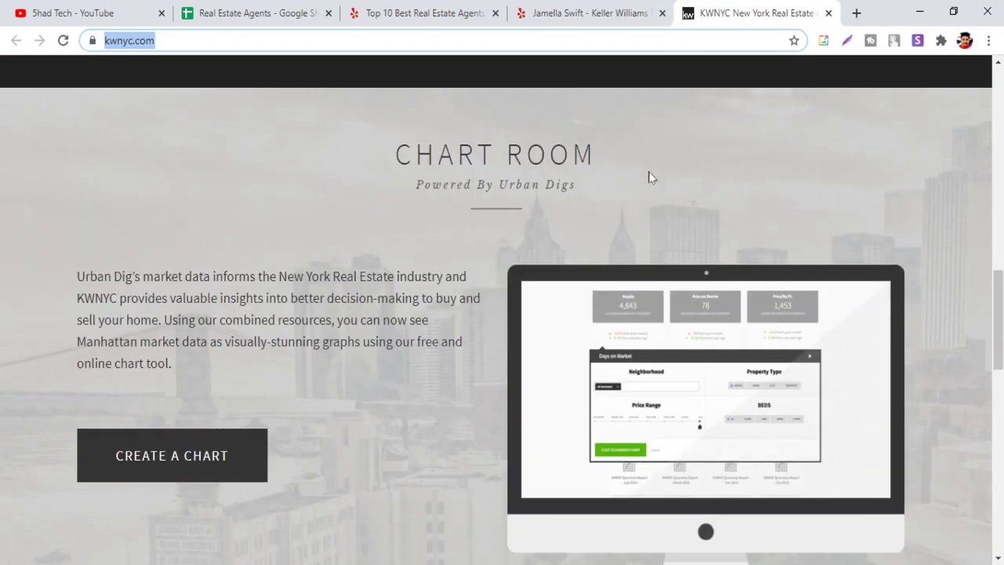
scroll(649, 176, "down", 10)
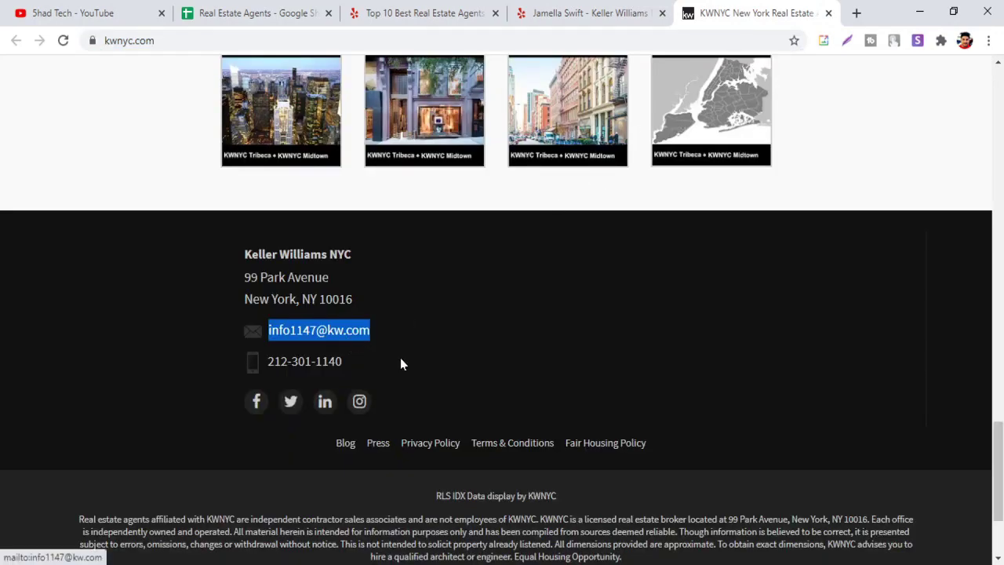
left_click(255, 8)
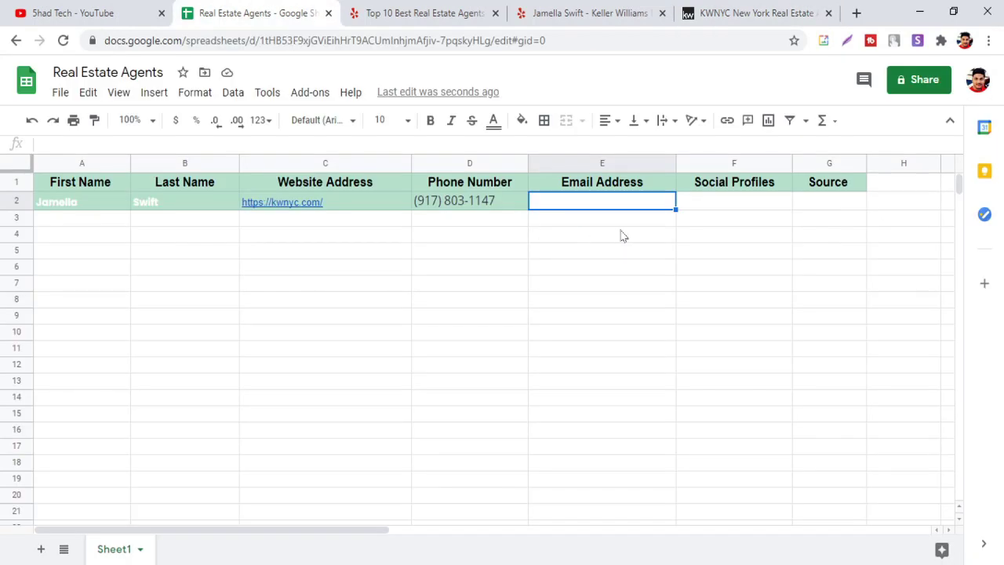
key("ctrl+v")
Step: Open the Facebook and LinkedIn pages linked in the kwnyc.com footer for the Social Profiles column, and close the Facebook page
left_click(701, 207)
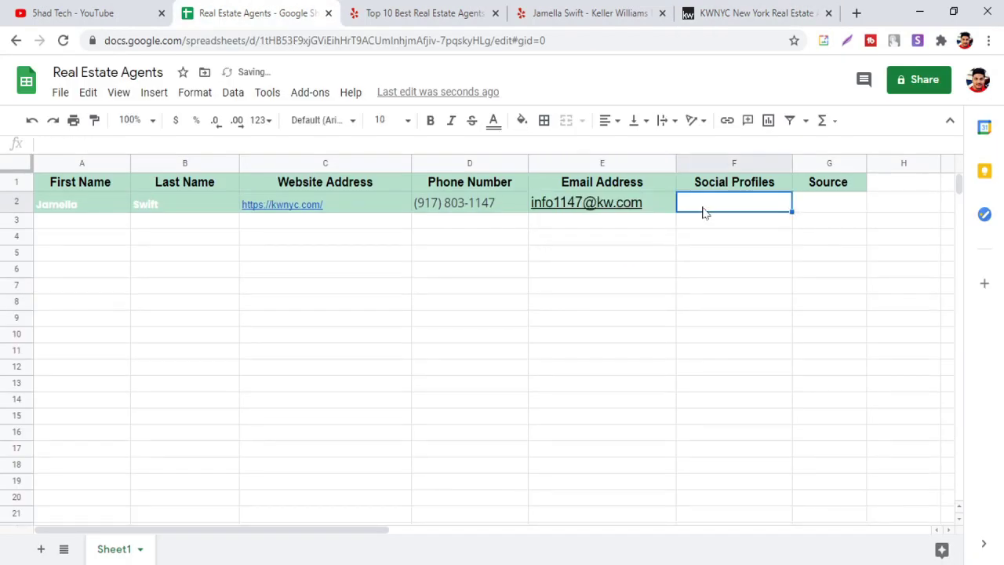
left_click(784, 7)
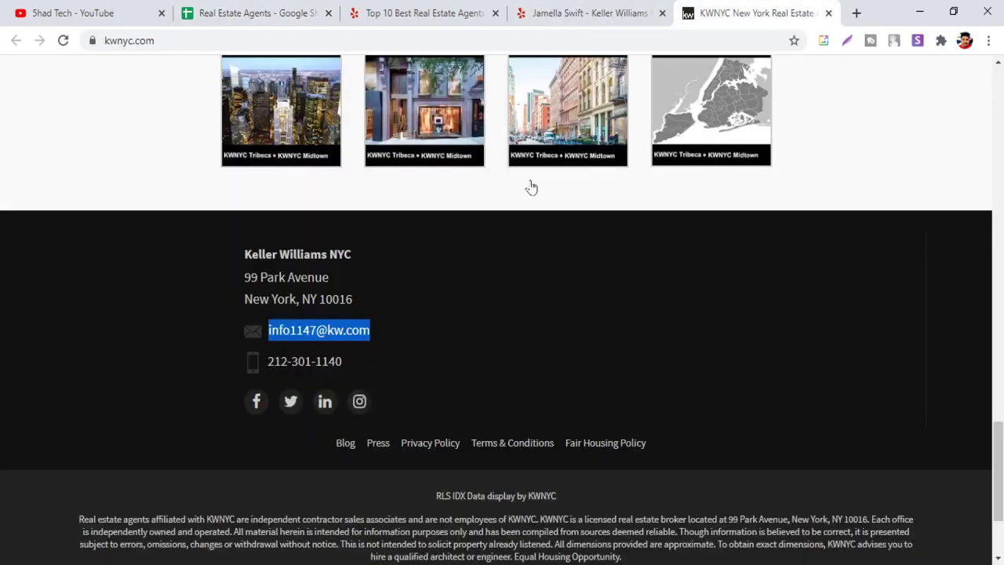
middle_click(255, 404)
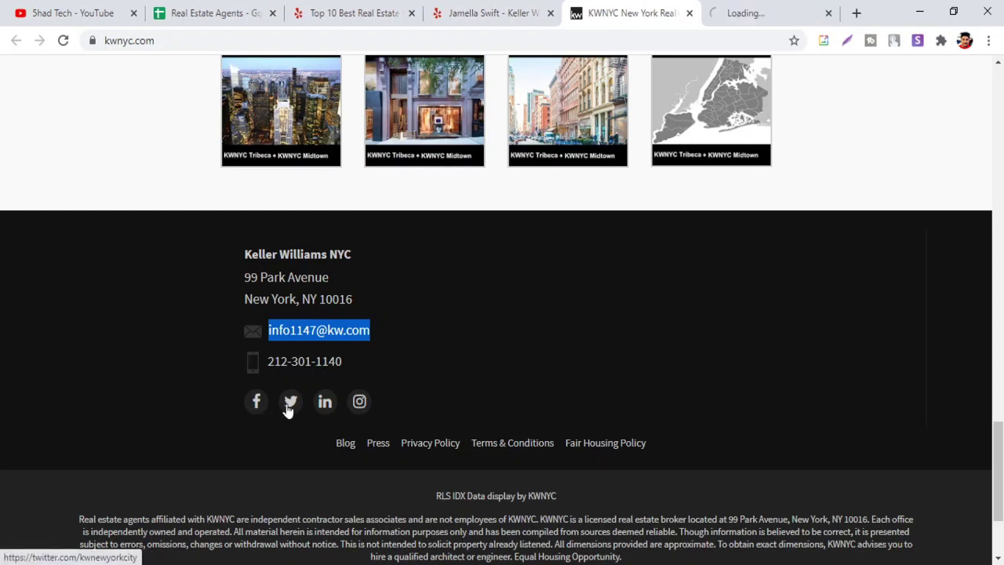
middle_click(324, 403)
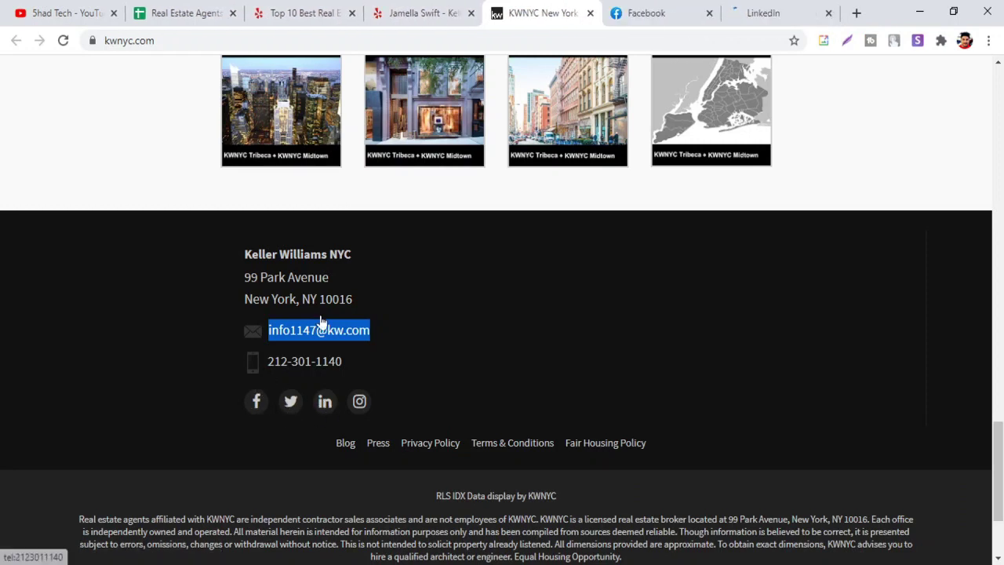
left_click(646, 16)
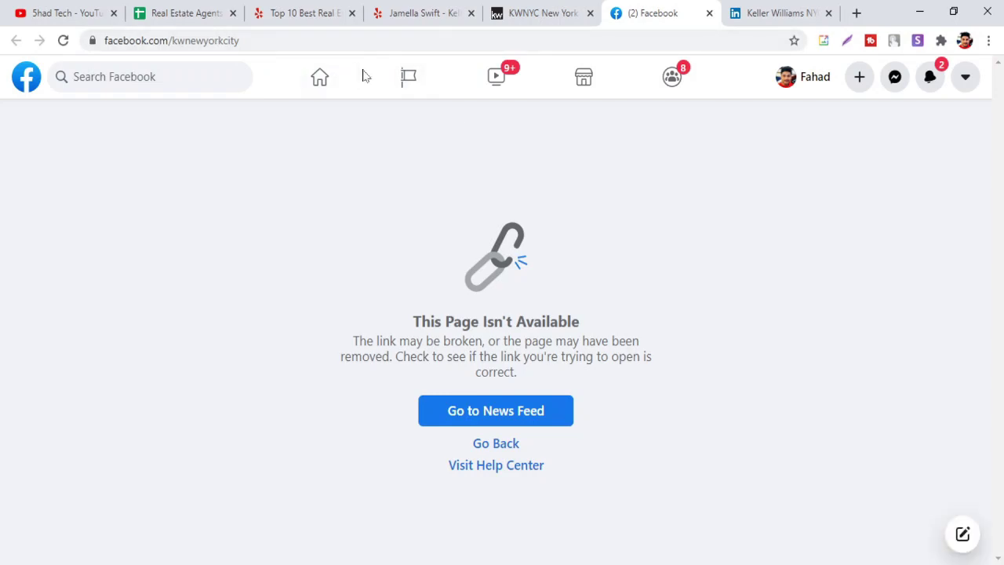
left_click(709, 12)
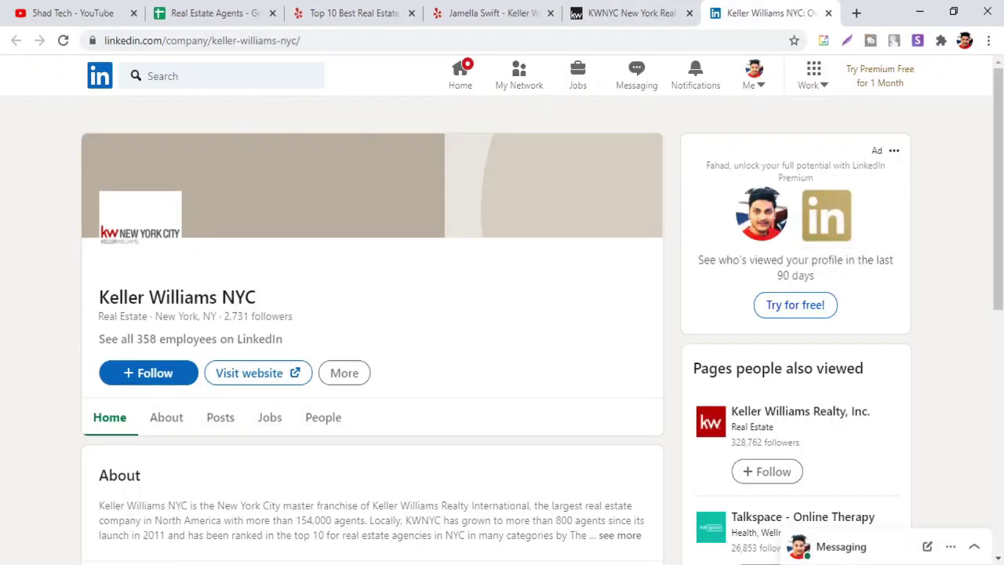
Step: Look over the Keller Williams NYC LinkedIn page and check which website it links to
scroll(418, 268, "down", 6)
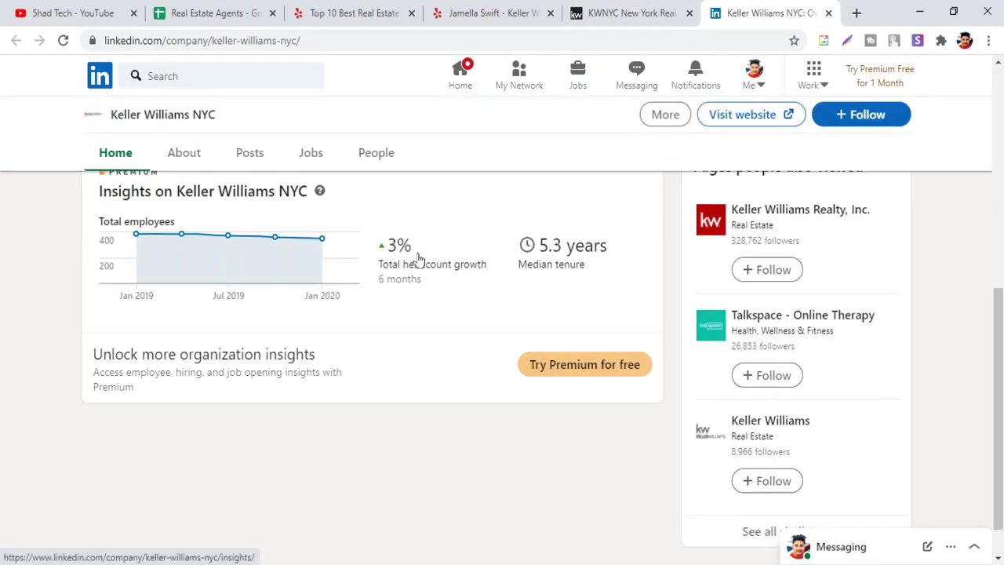
scroll(418, 259, "up", 3)
scroll(418, 259, "up", 3)
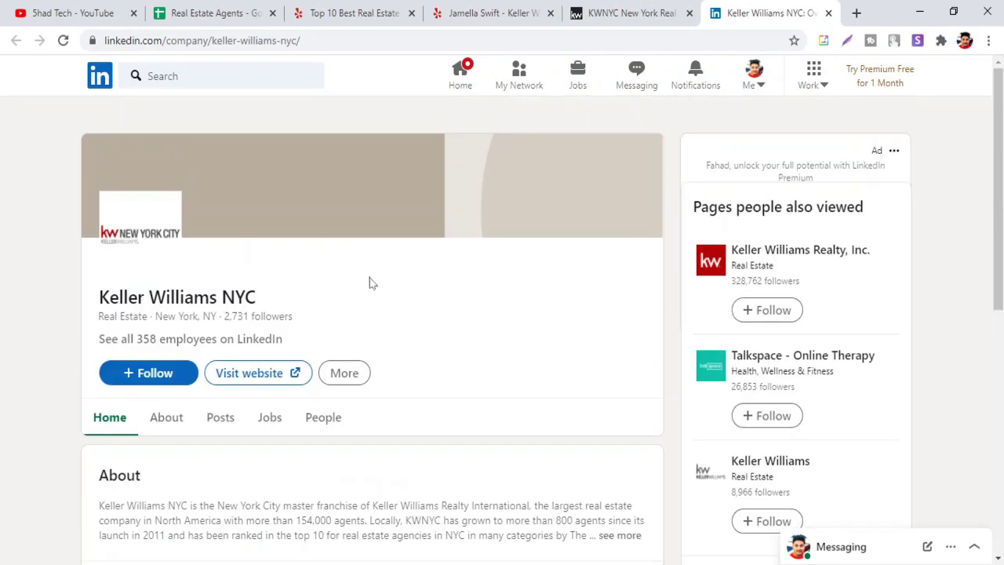
left_click(230, 385)
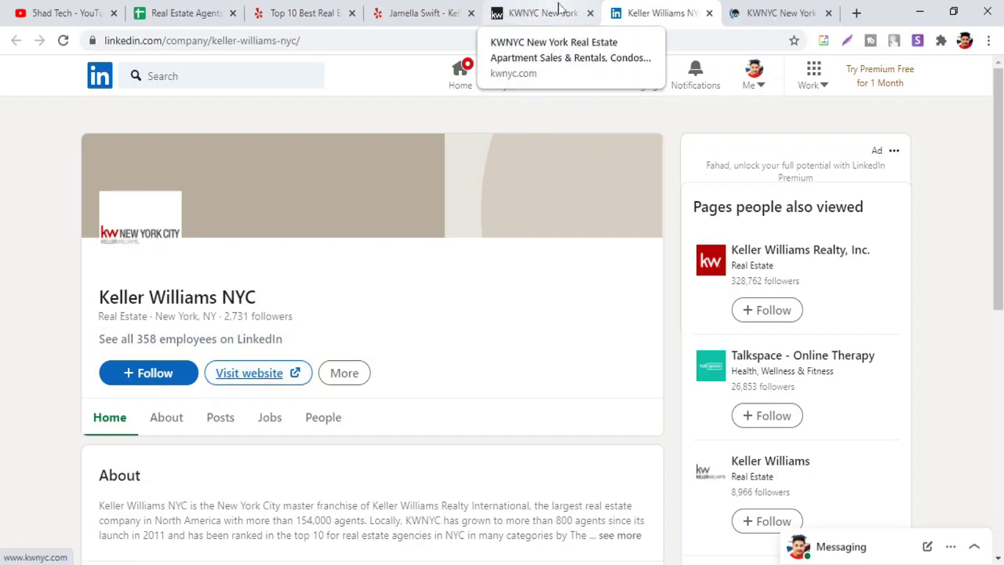
left_click(767, 16)
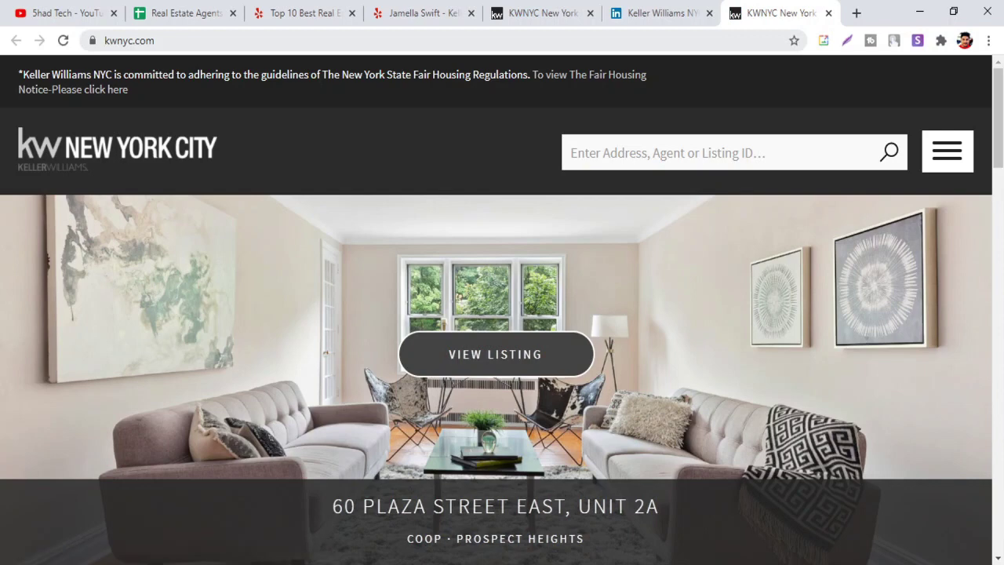
left_click(828, 12)
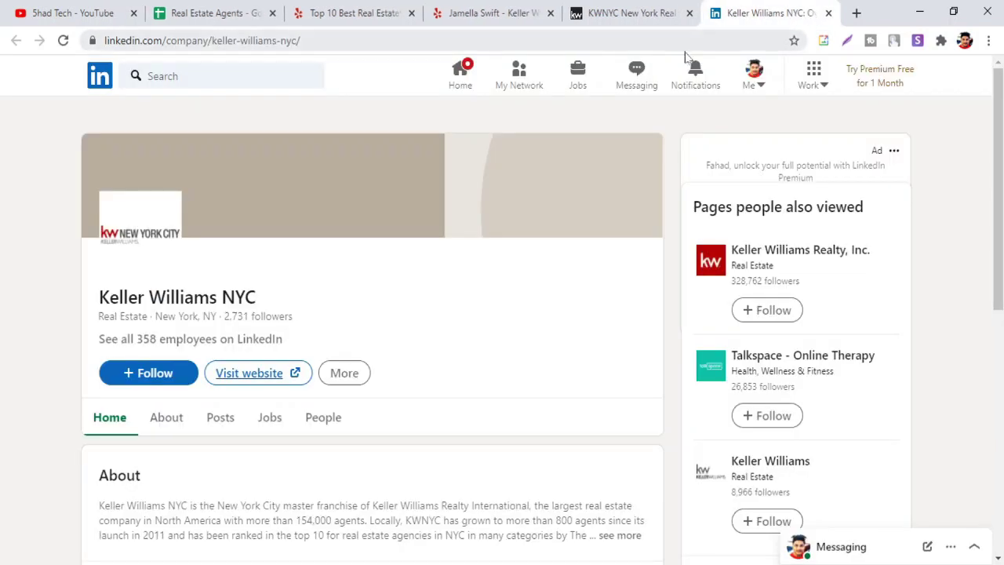
Step: Copy the Keller Williams NYC LinkedIn page address into cell F2 of the spreadsheet, under Social Profiles
key("ctrl+l")
key("ctrl+c")
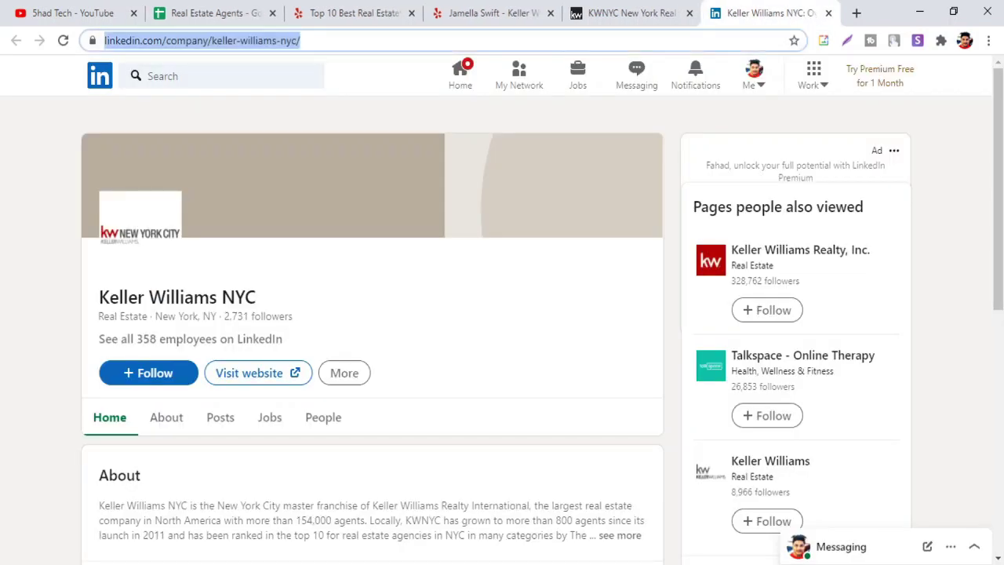
left_click(243, 11)
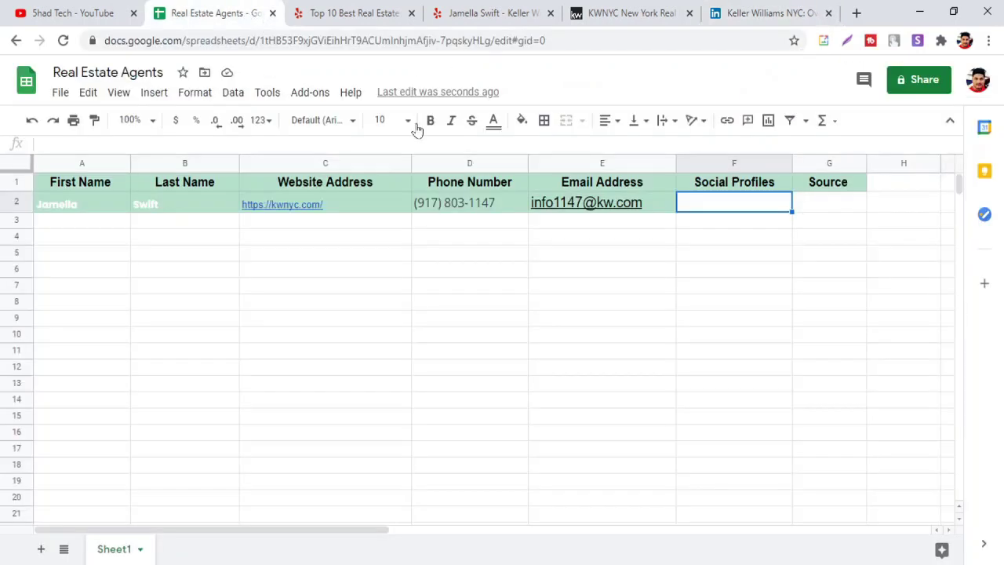
key("ctrl+v")
left_click(781, 249)
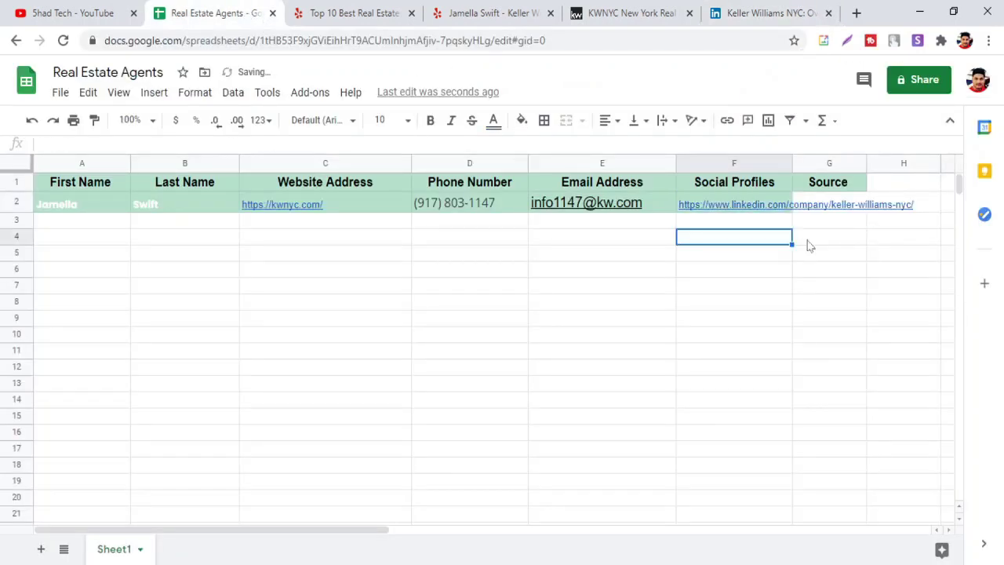
Step: Enter Yelp.com as the source in cell G2, under Source
double_click(800, 202)
left_click_drag(831, 236, 847, 252)
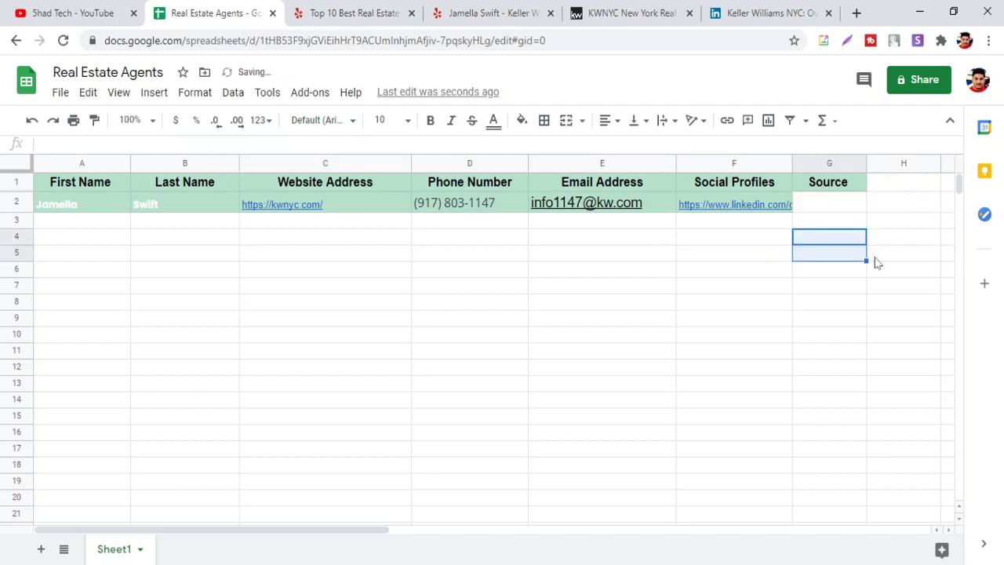
left_click(842, 205)
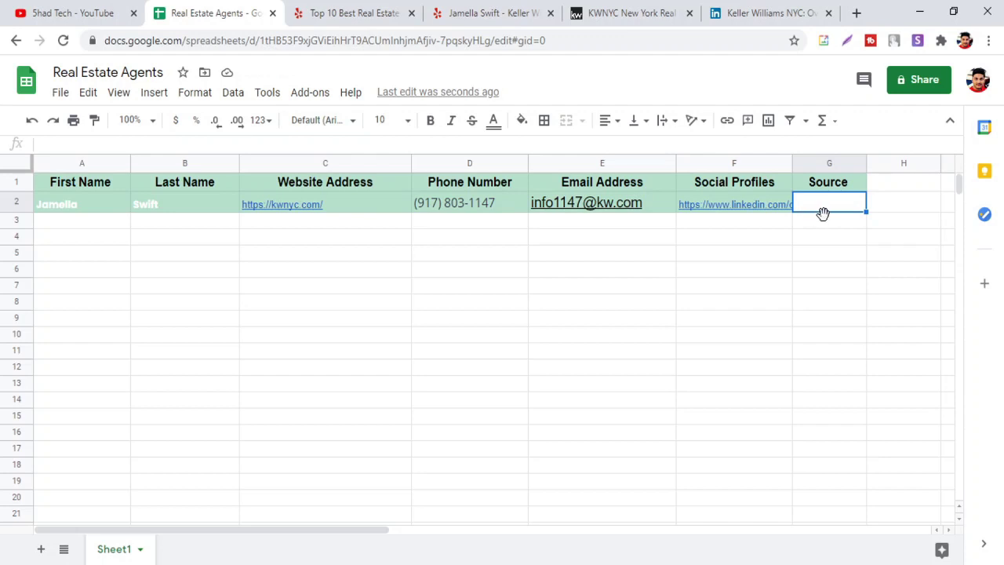
type("Yelp.com")
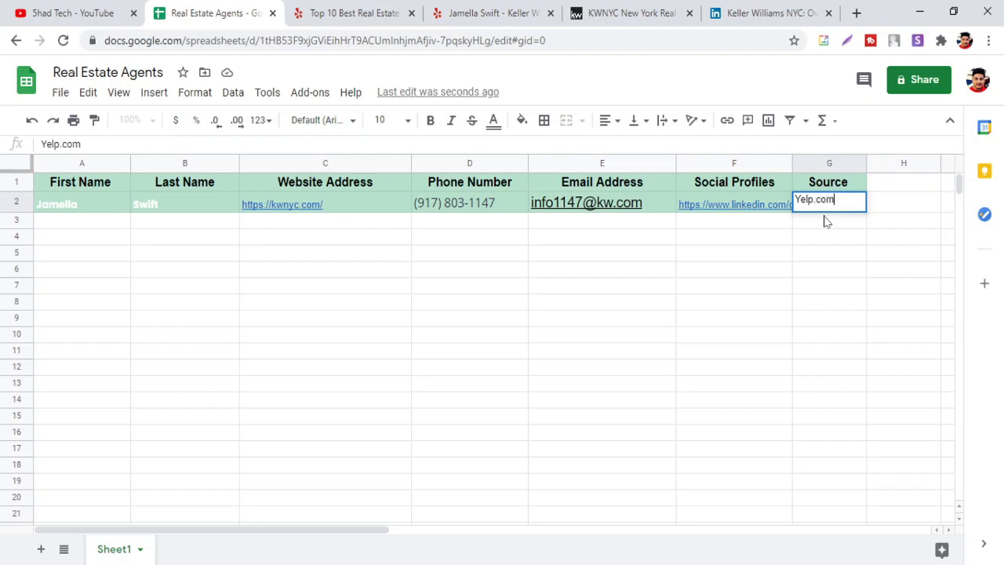
left_click(767, 265)
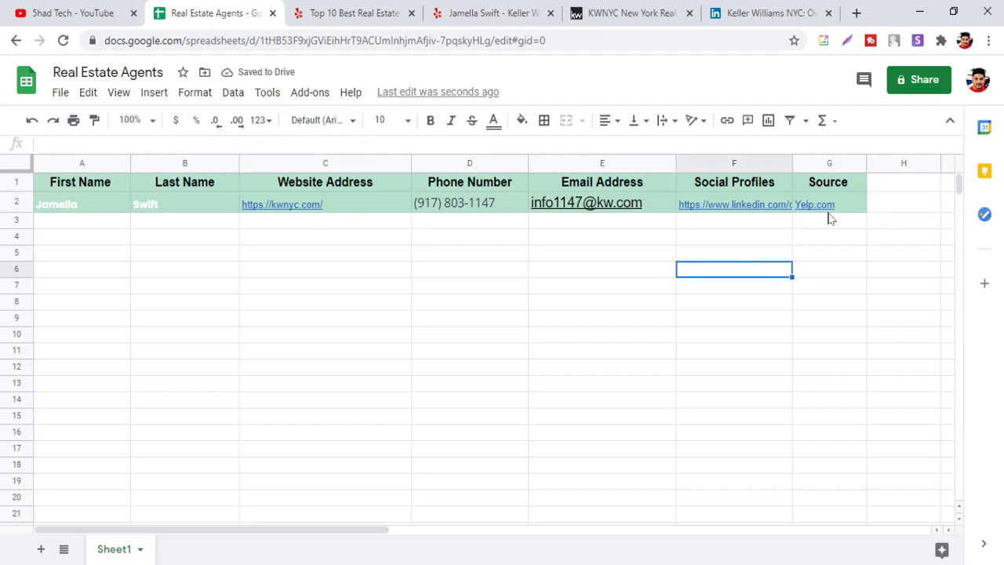
Step: Try to fill cells A2 to H2 with white
left_click_drag(902, 203, 68, 212)
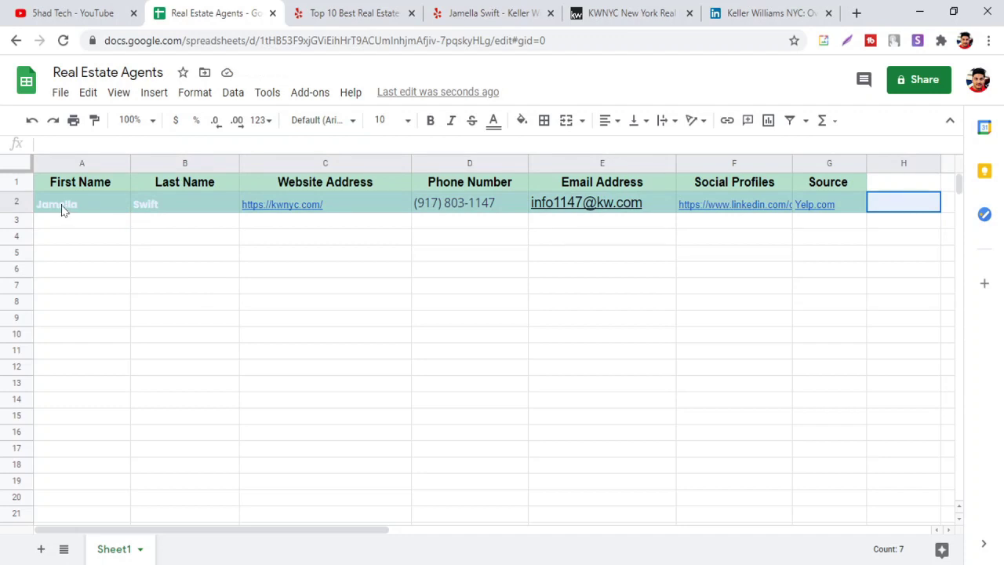
left_click(524, 121)
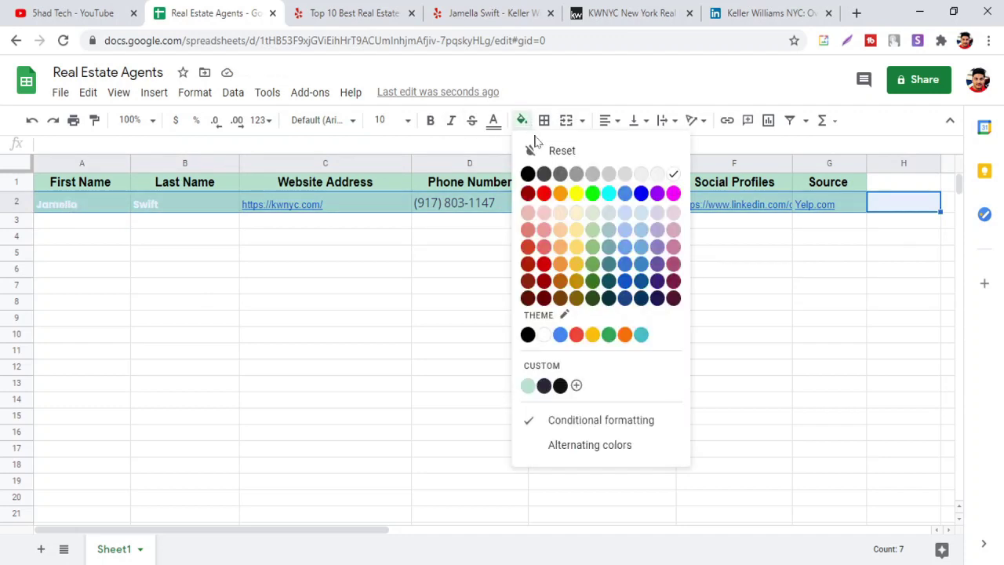
left_click(547, 335)
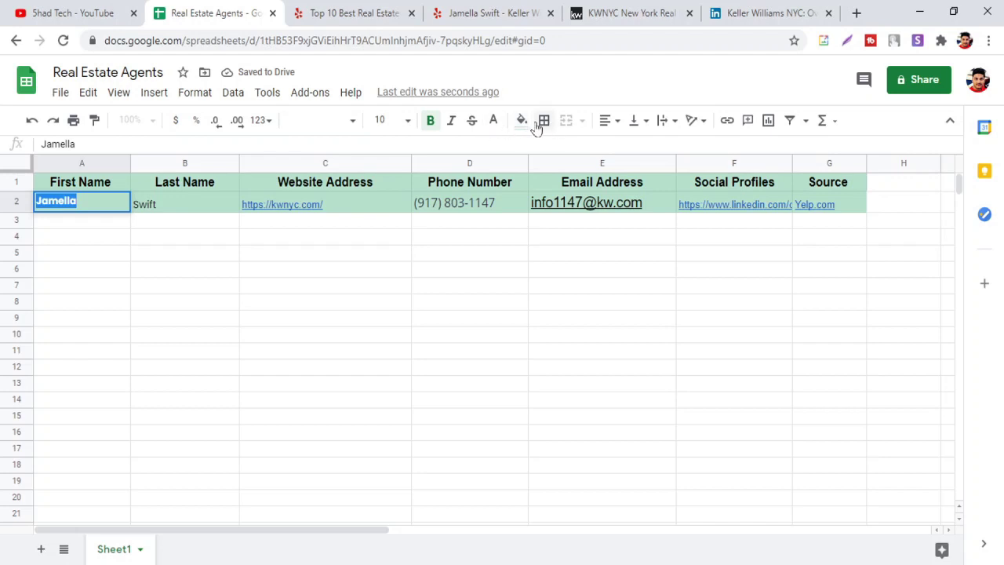
Step: Make the first name in A2 black and the last name in B2 bold
left_click(492, 121)
left_click(501, 177)
left_click(197, 259)
left_click(163, 206)
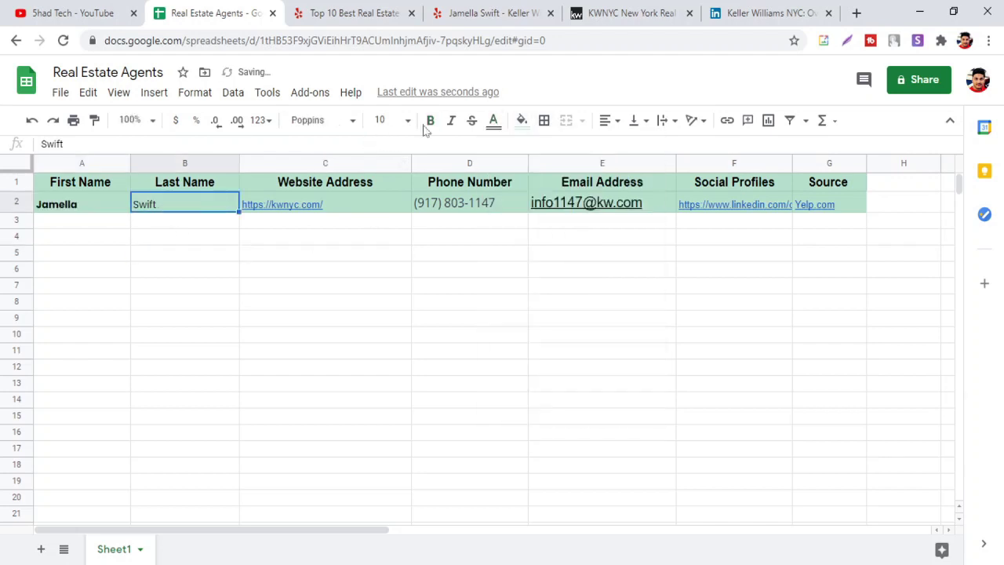
key("Down")
key("Down")
key("Down")
key("Down")
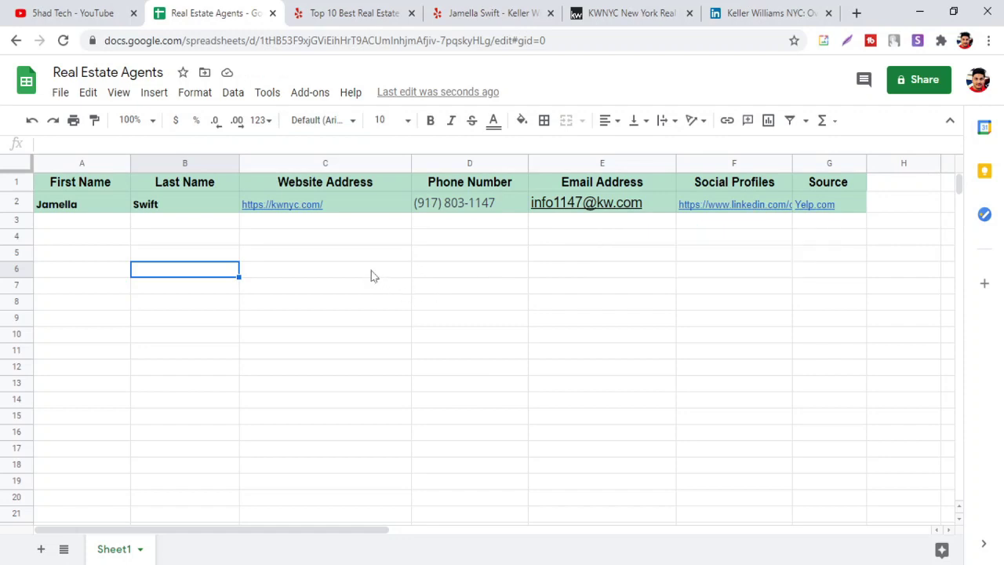
Step: Close the Keller Williams pages, then open The Braswell Team at Compass listing from the Yelp results and its linked compass.com website
left_click(352, 13)
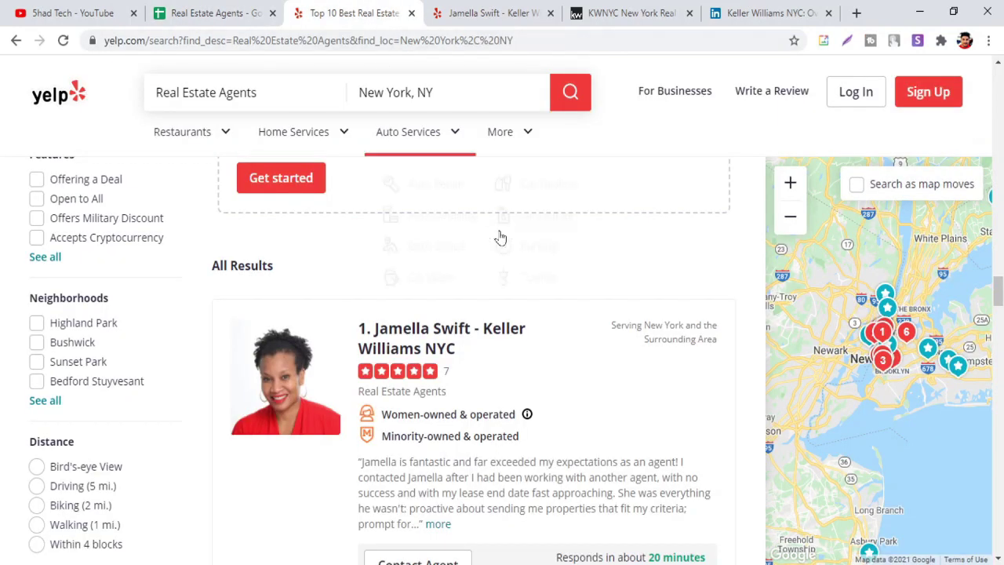
scroll(488, 267, "down", 4)
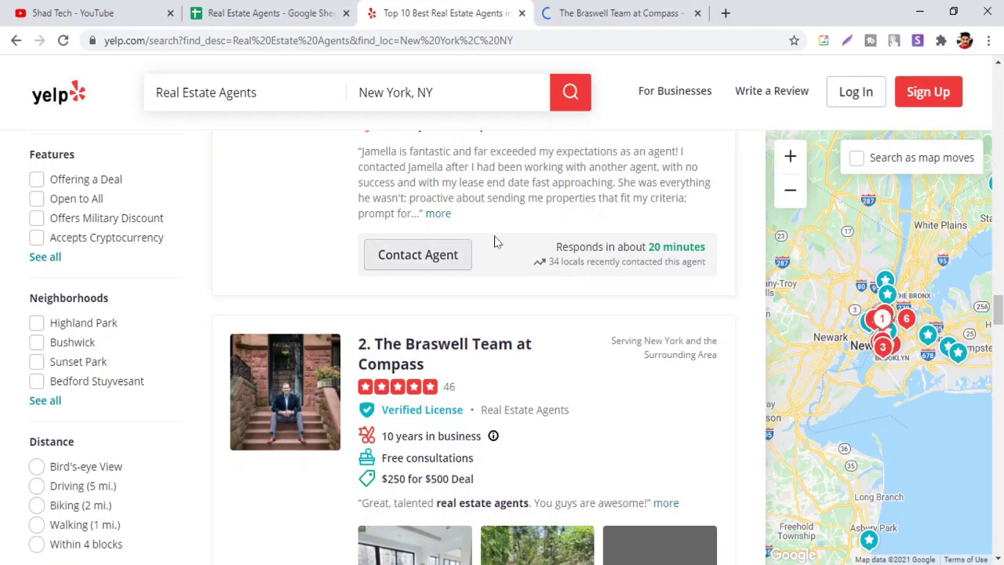
left_click(643, 6)
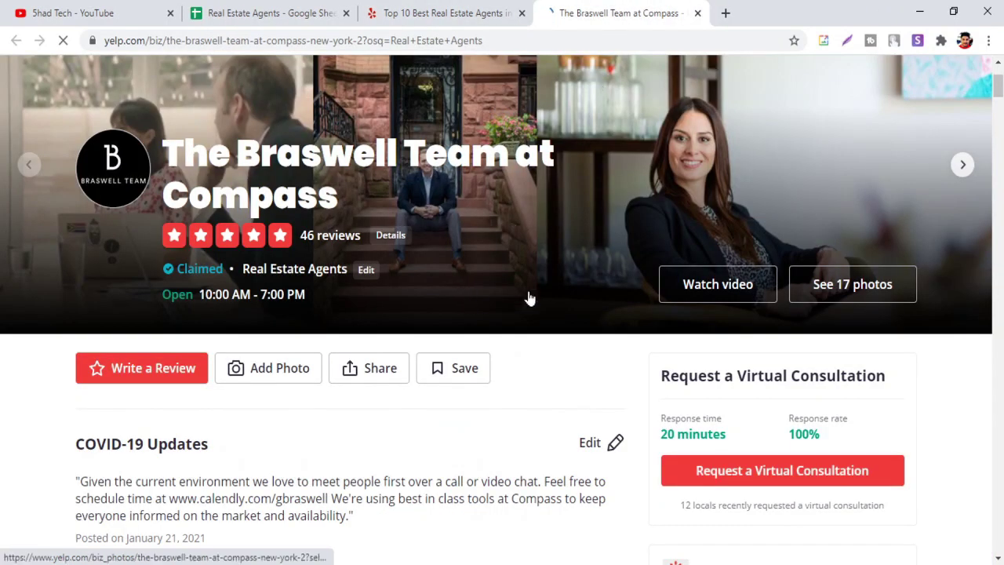
scroll(530, 294, "down", 2)
scroll(538, 283, "down", 1)
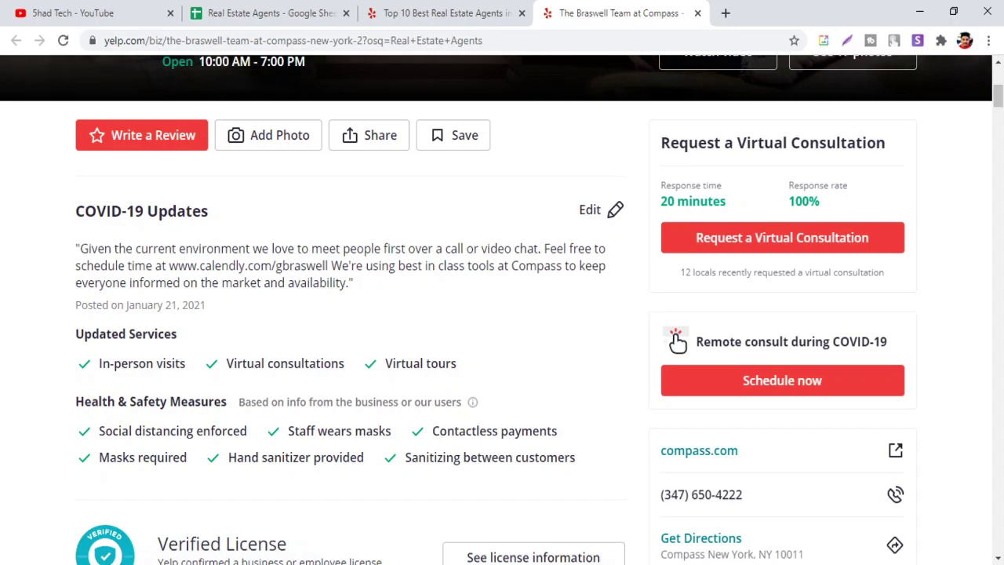
scroll(553, 286, "up", 2)
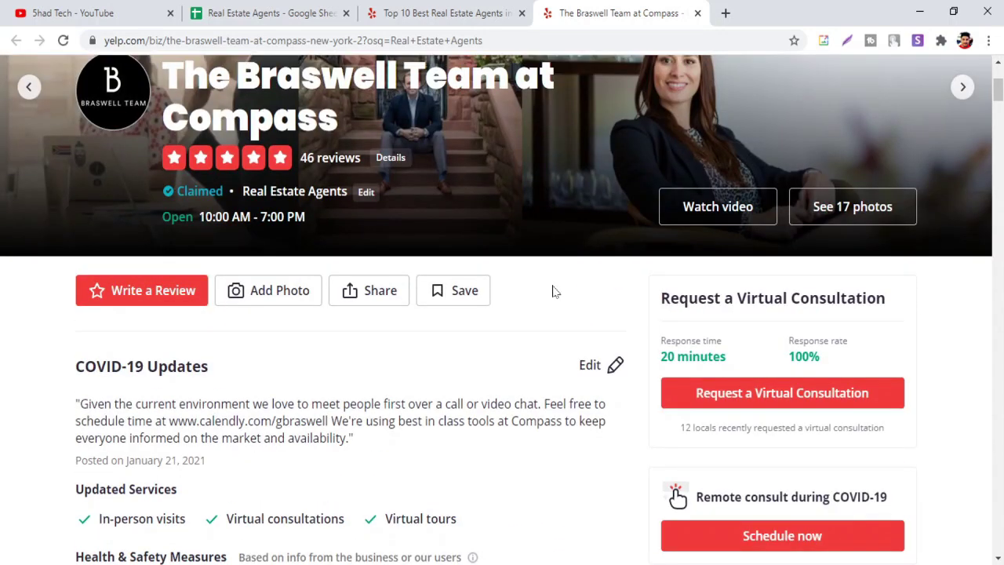
scroll(553, 287, "down", 3)
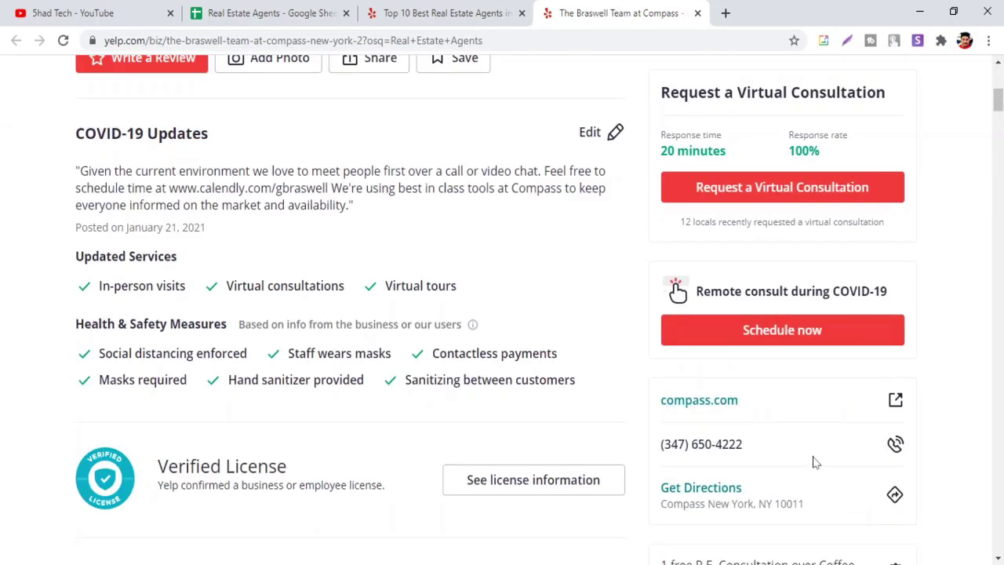
middle_click(701, 401)
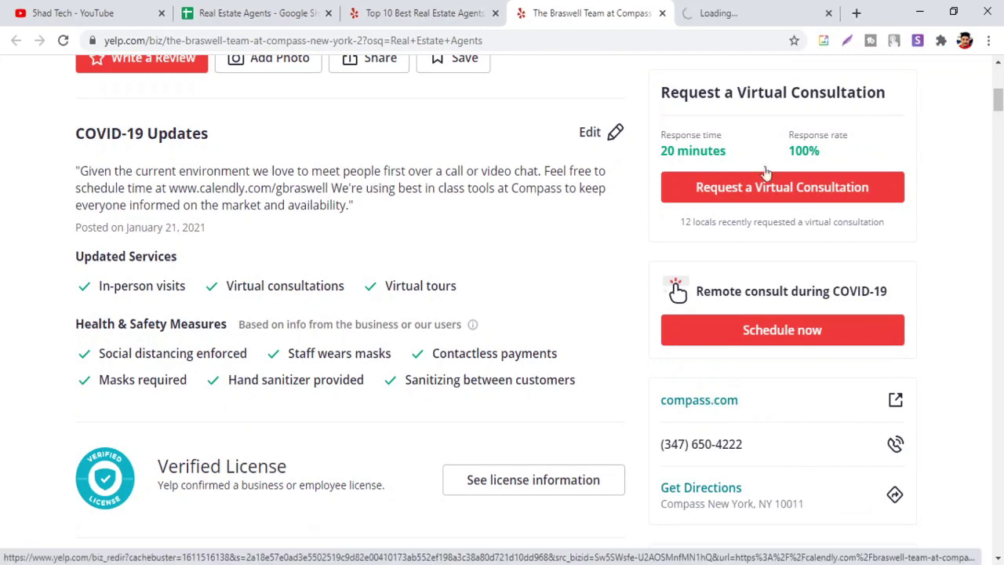
left_click(725, 11)
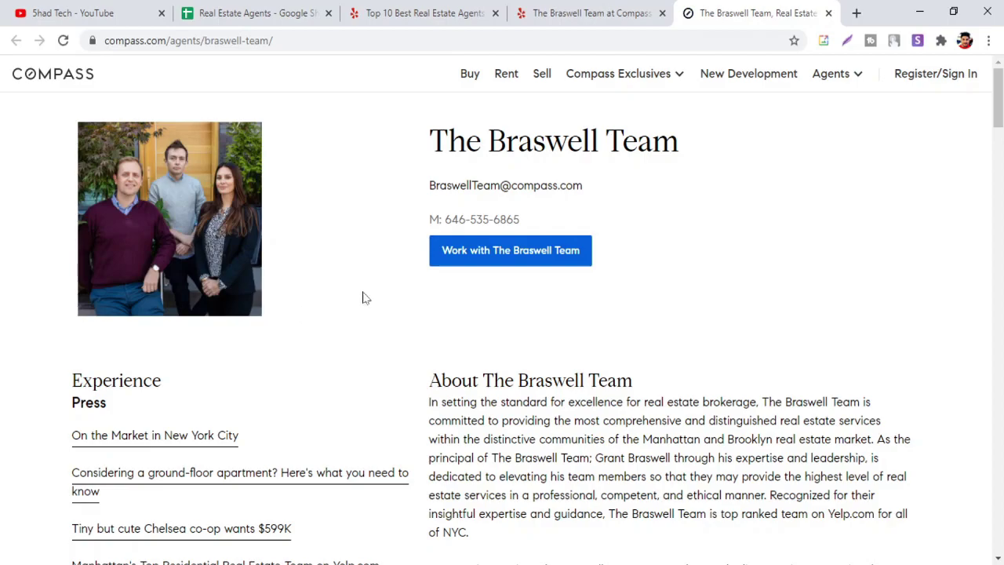
Step: Look through The Braswell Team's Compass page and Yelp listing for an individual agent's name, contact details and social links
scroll(367, 294, "down", 12)
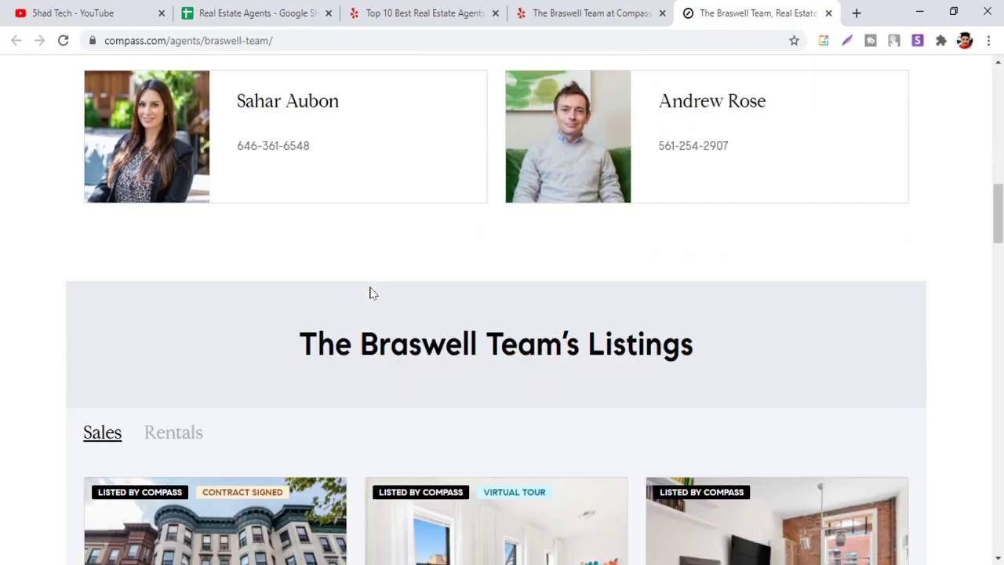
scroll(370, 292, "down", 15)
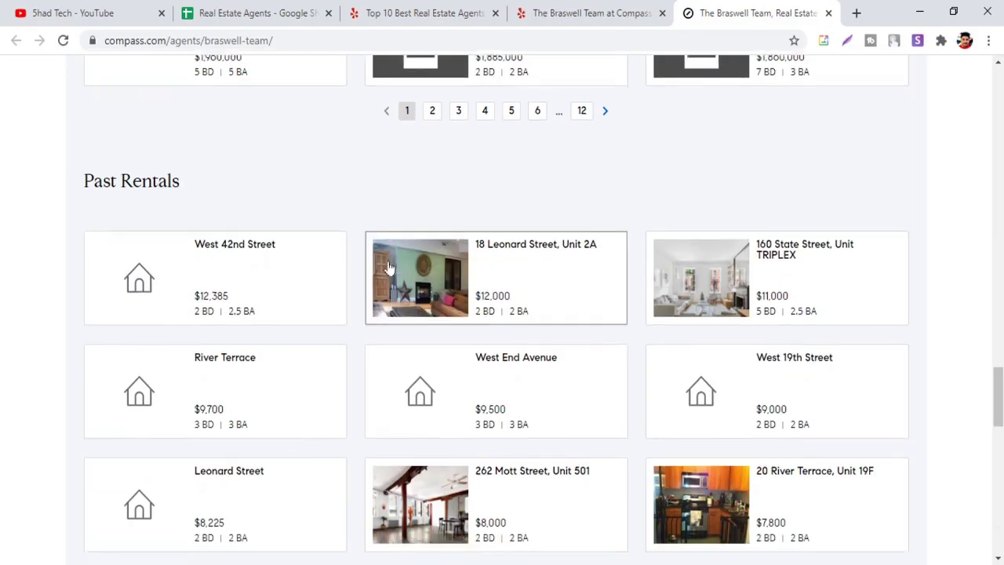
scroll(388, 267, "down", 7)
scroll(388, 266, "down", 2)
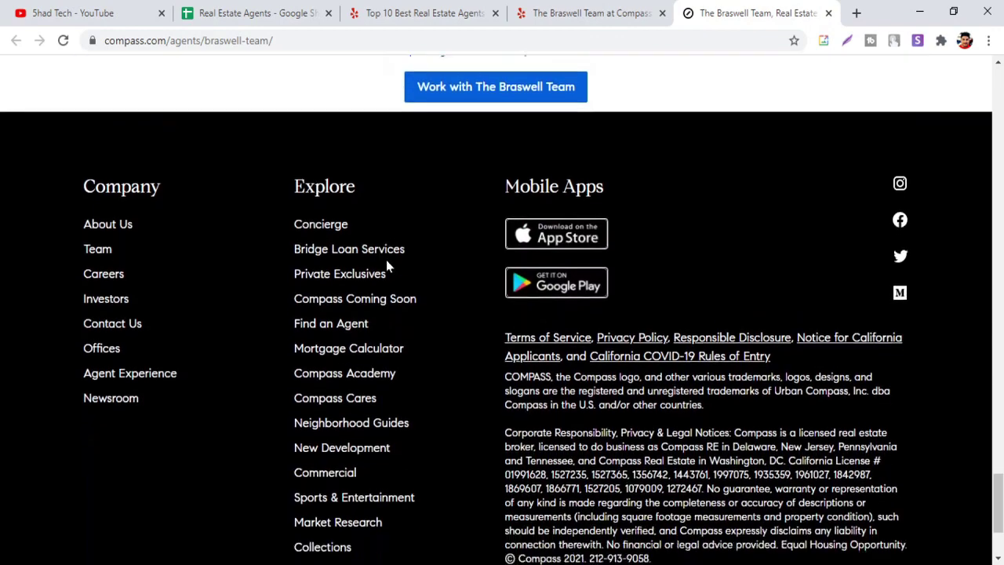
scroll(386, 265, "down", 2)
scroll(385, 267, "up", 20)
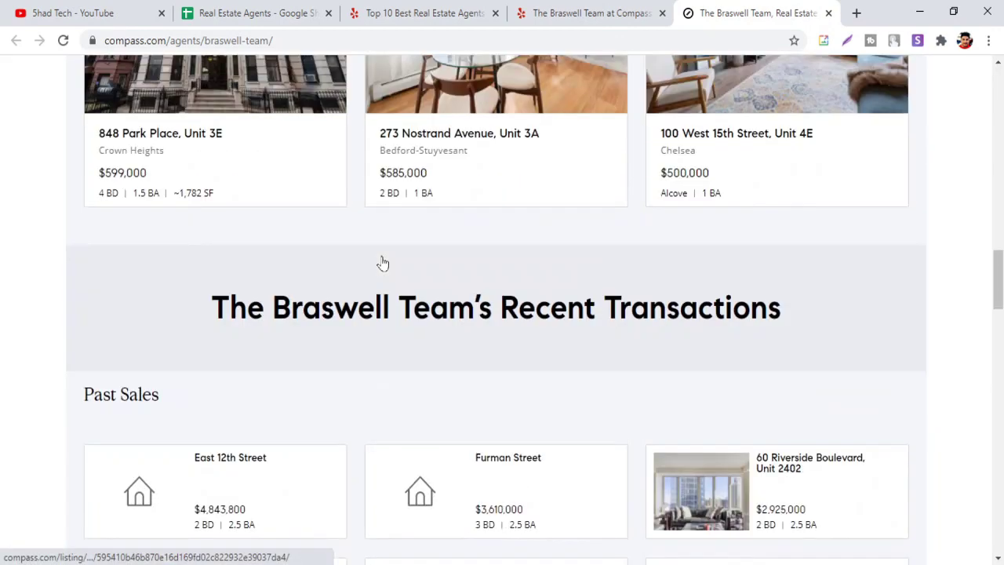
scroll(381, 263, "up", 15)
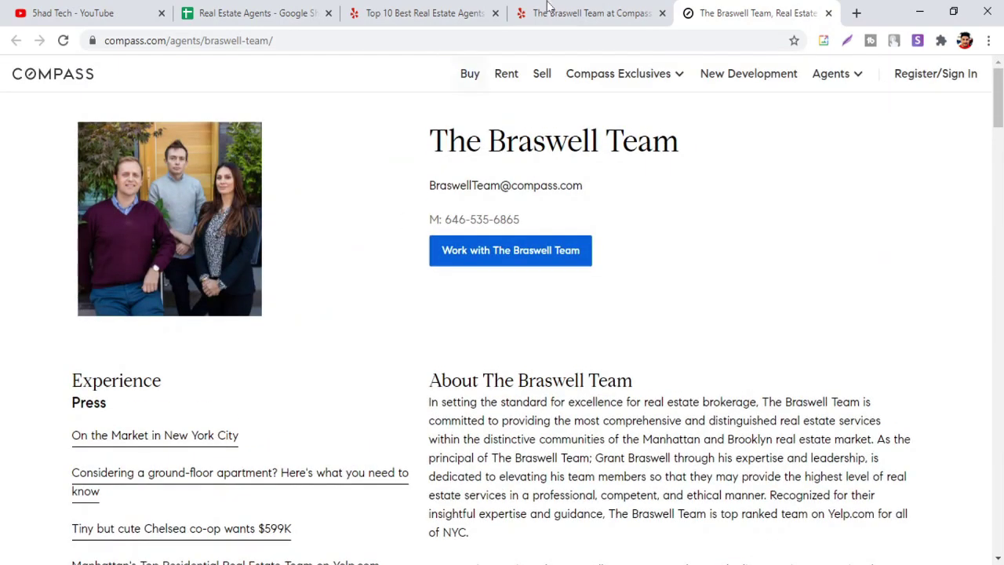
left_click(564, 13)
scroll(518, 289, "up", 3)
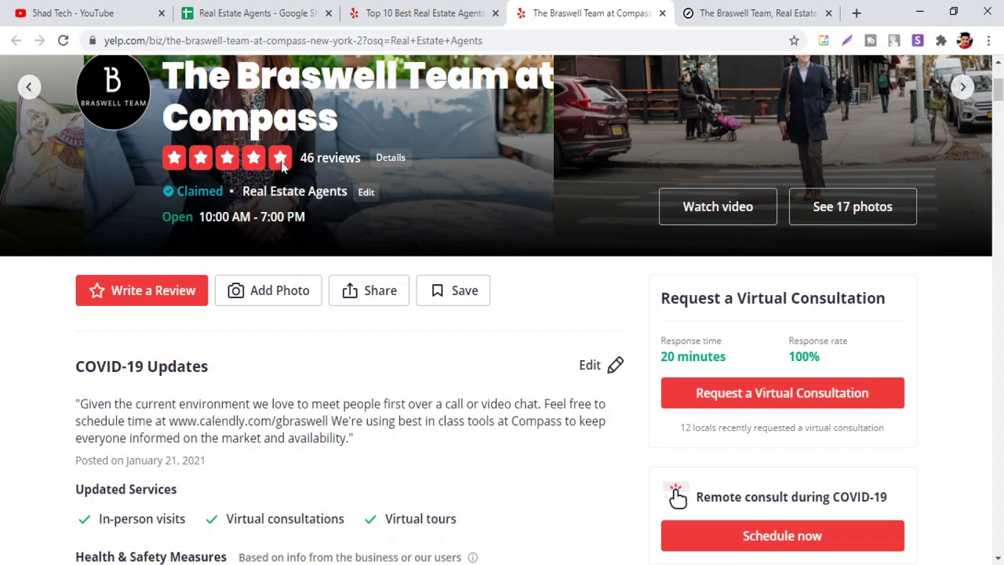
scroll(581, 335, "up", 1)
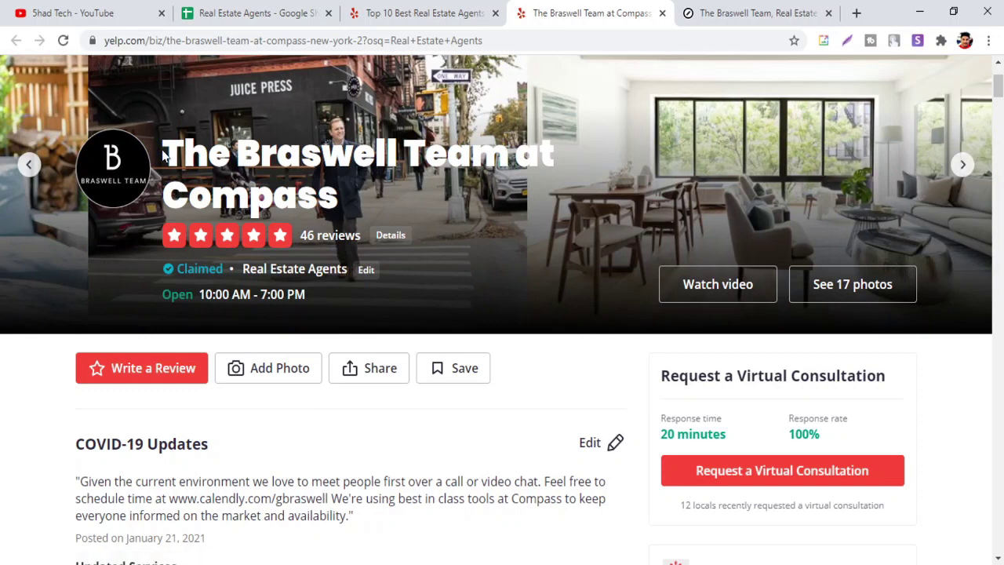
left_click_drag(162, 153, 387, 153)
scroll(573, 322, "down", 5)
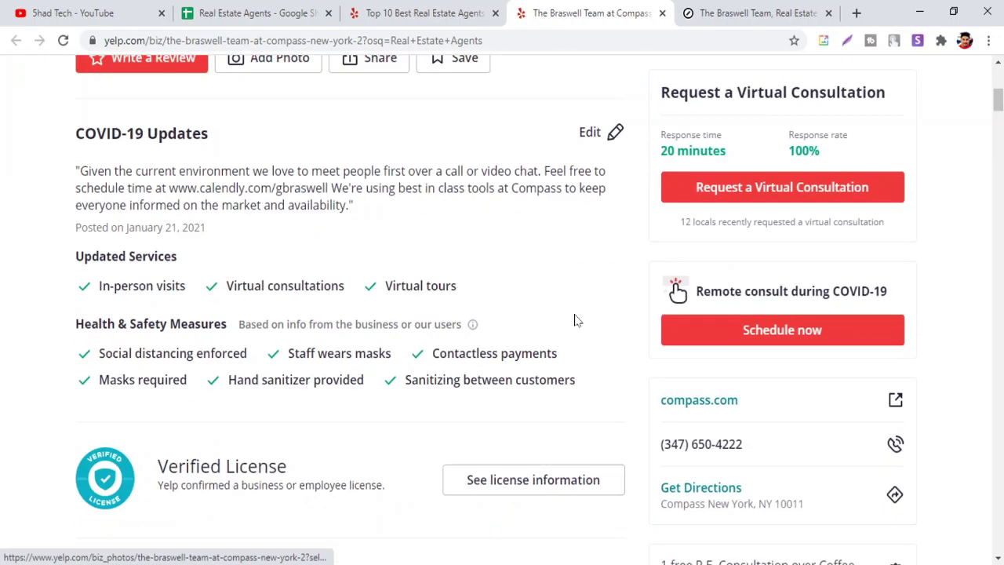
Step: Open the first agent's profile from the Team Agents section of The Braswell Team's Compass page
left_click(777, 6)
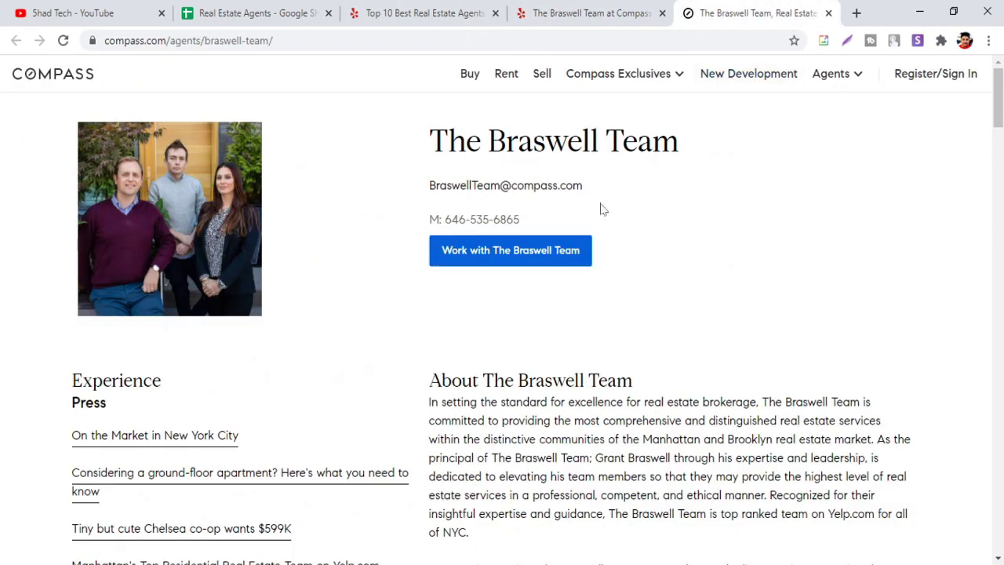
scroll(372, 300, "down", 10)
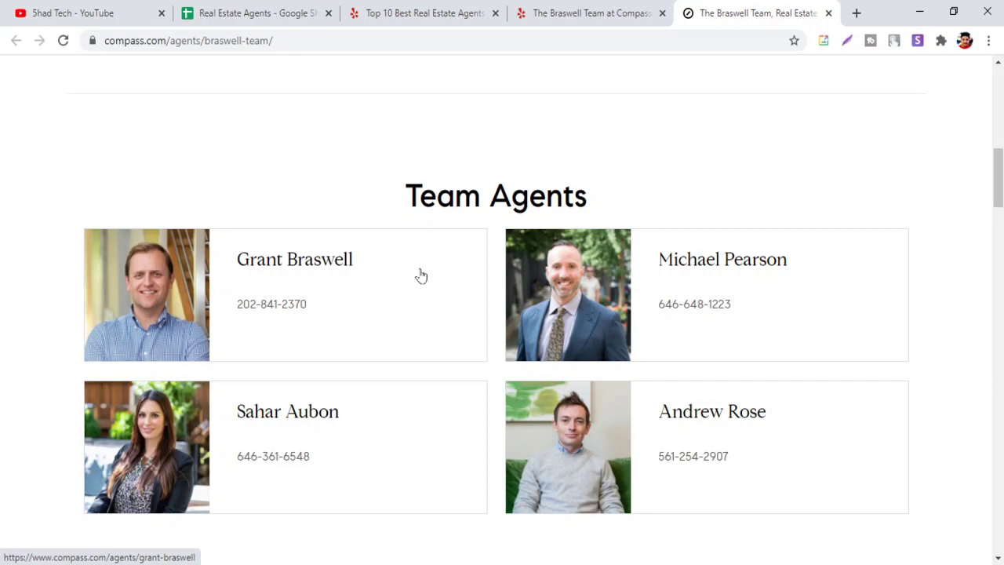
scroll(420, 275, "down", 6)
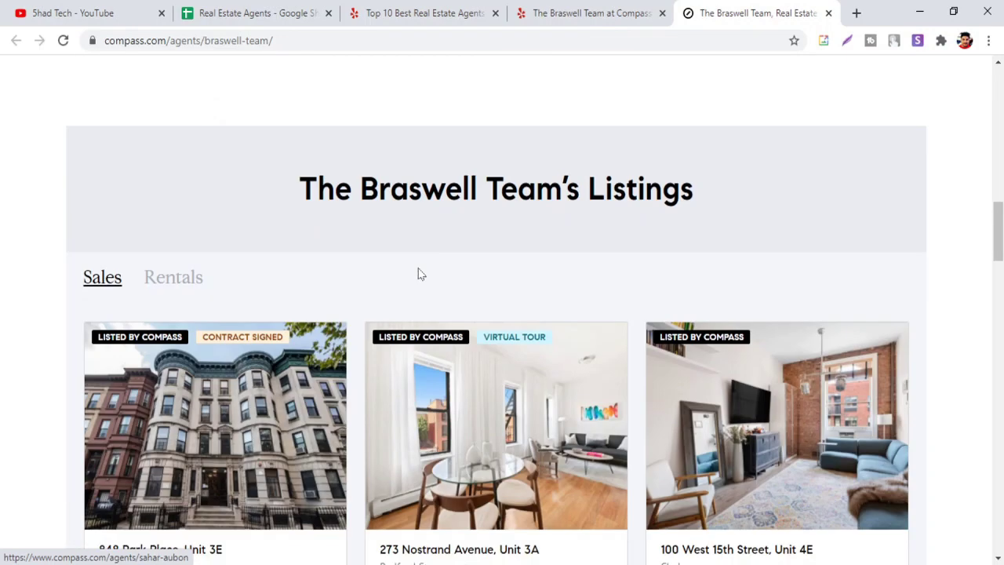
scroll(416, 271, "up", 5)
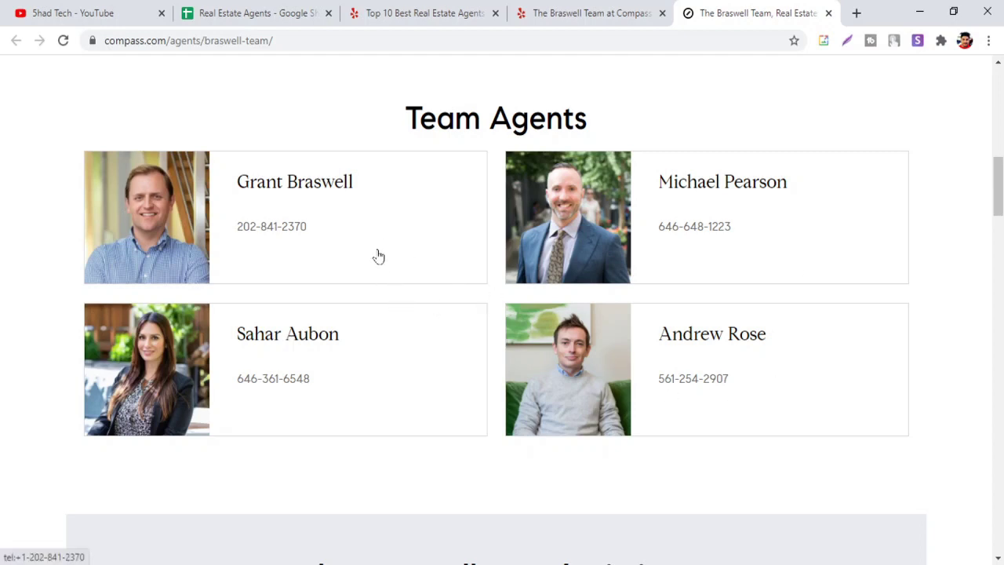
left_click(292, 191)
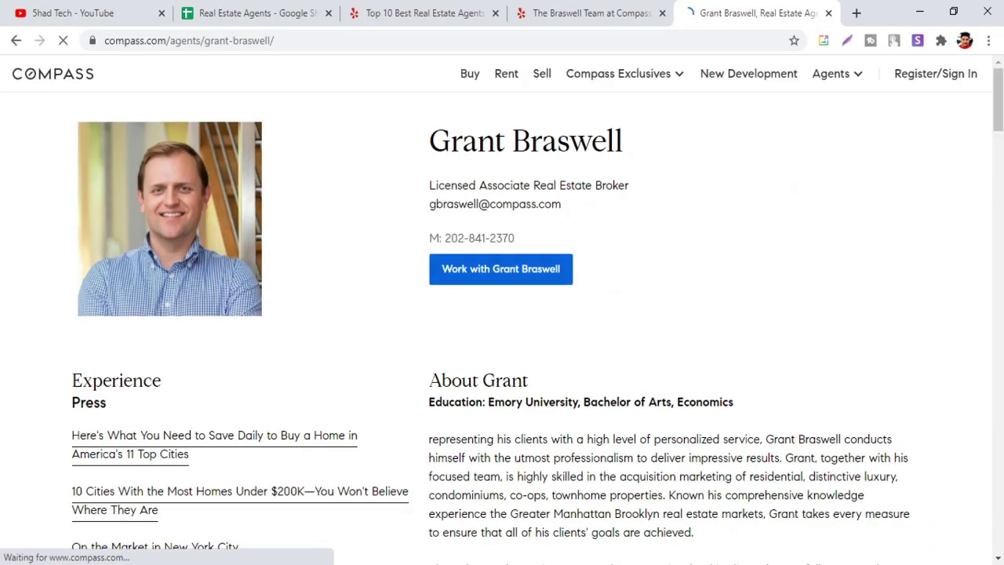
Step: Copy the agent's first name from the Compass profile into cell A3 of the spreadsheet, under First Name
left_click_drag(505, 143, 423, 147)
key("ctrl+c")
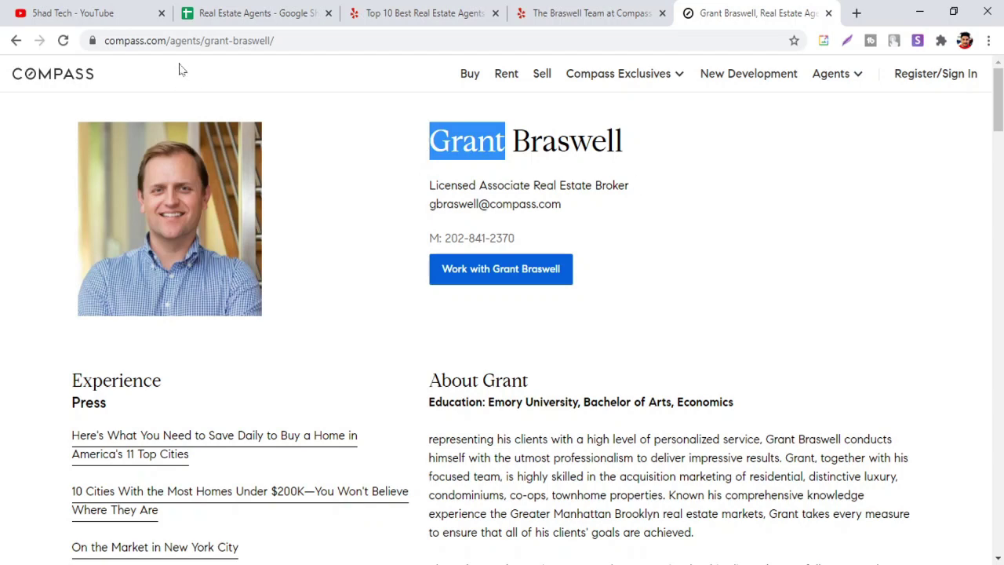
left_click(246, 13)
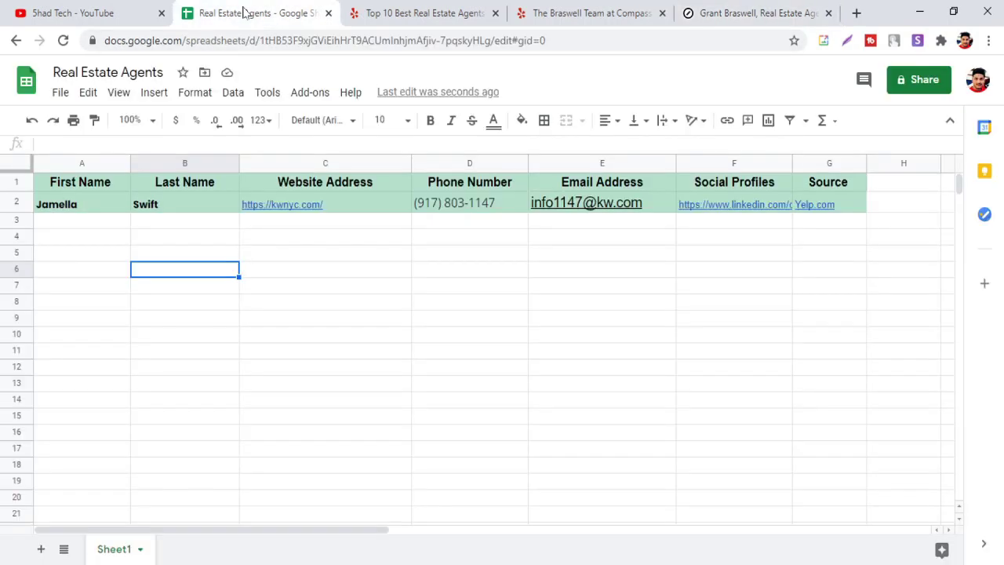
left_click(57, 225)
key("ctrl+v")
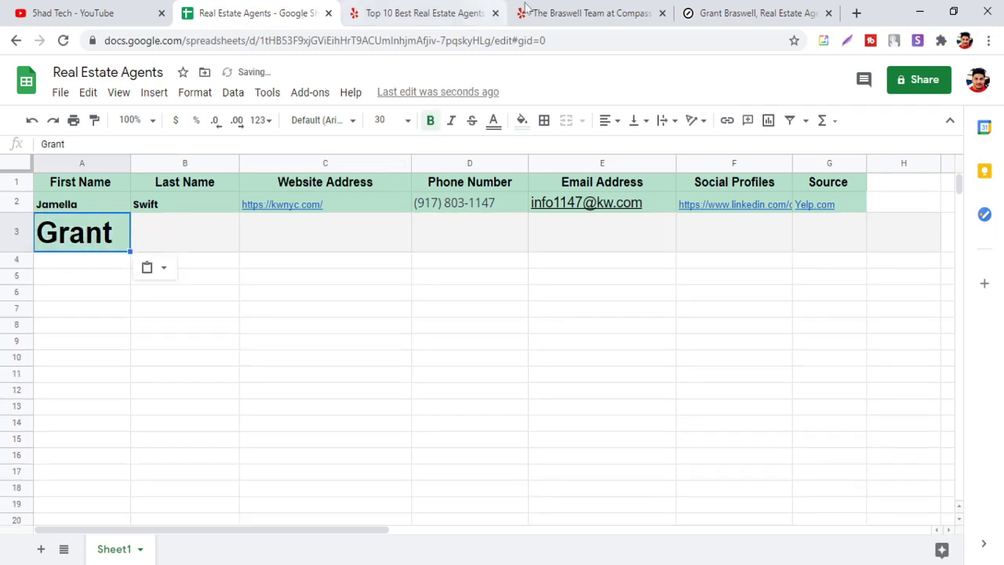
Step: Copy the agent's last name from the Compass profile into cell B3, under Last Name
left_click(718, 13)
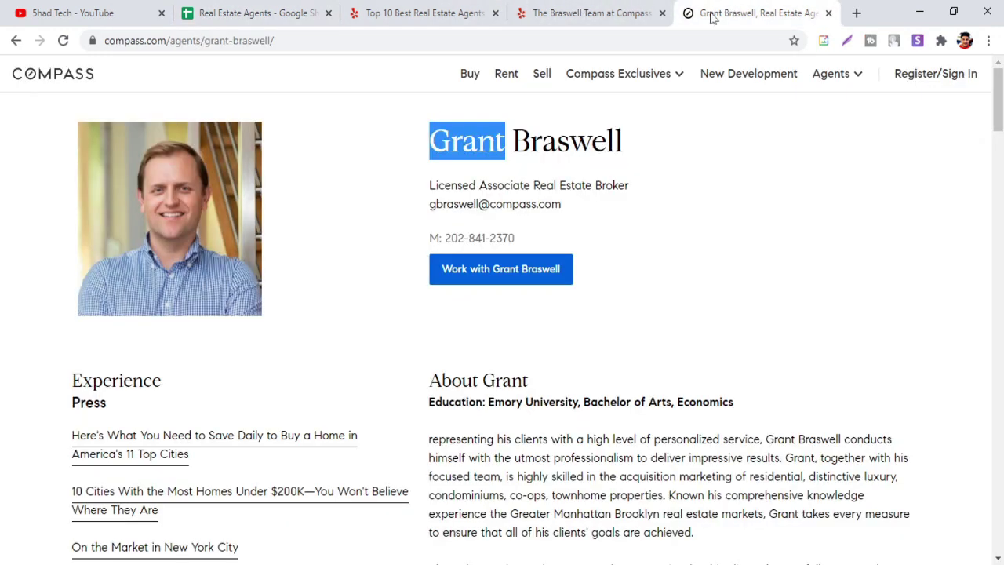
left_click(508, 167)
left_click_drag(511, 143, 648, 142)
key("ctrl+c")
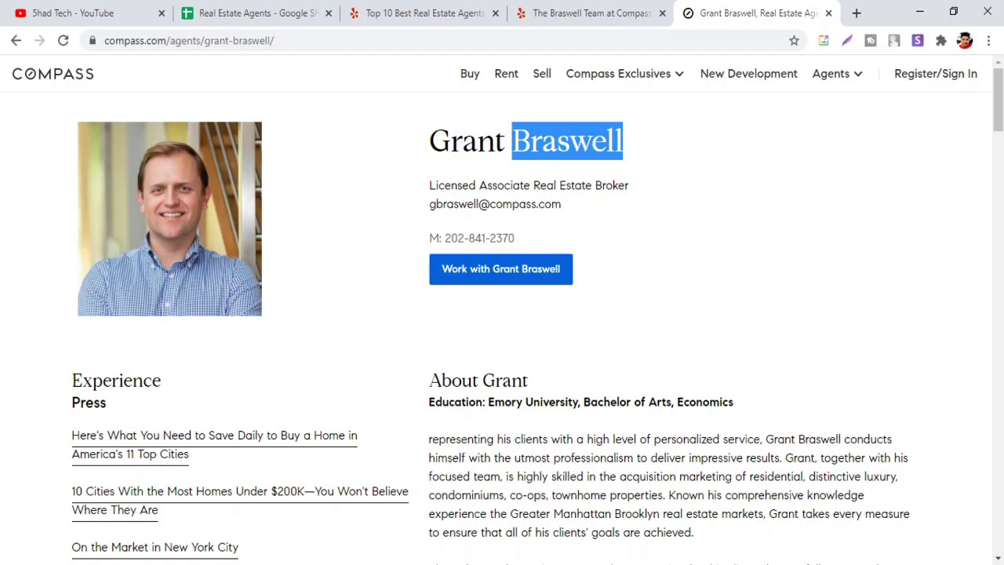
left_click(238, 12)
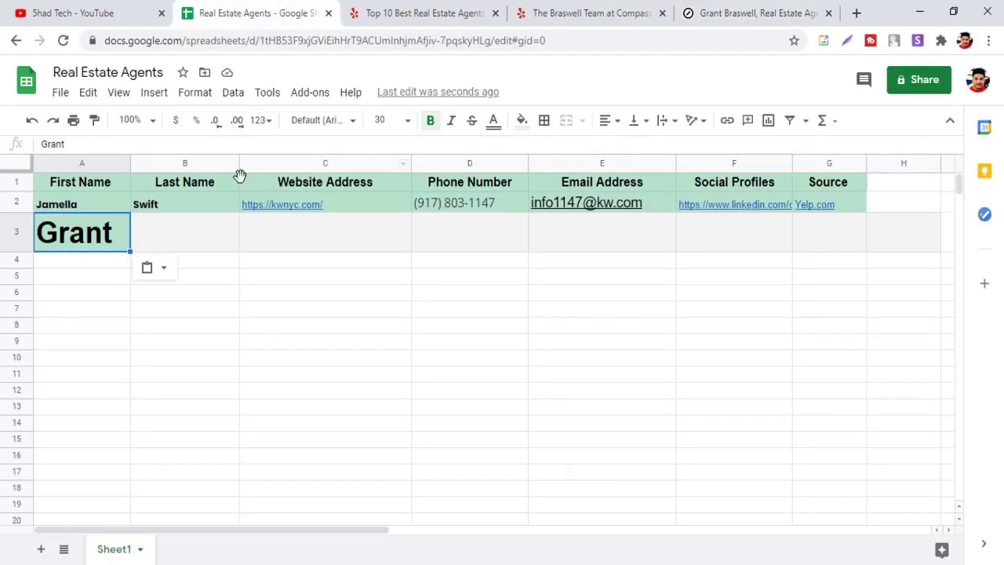
left_click(195, 235)
key("ctrl+v")
left_click(314, 229)
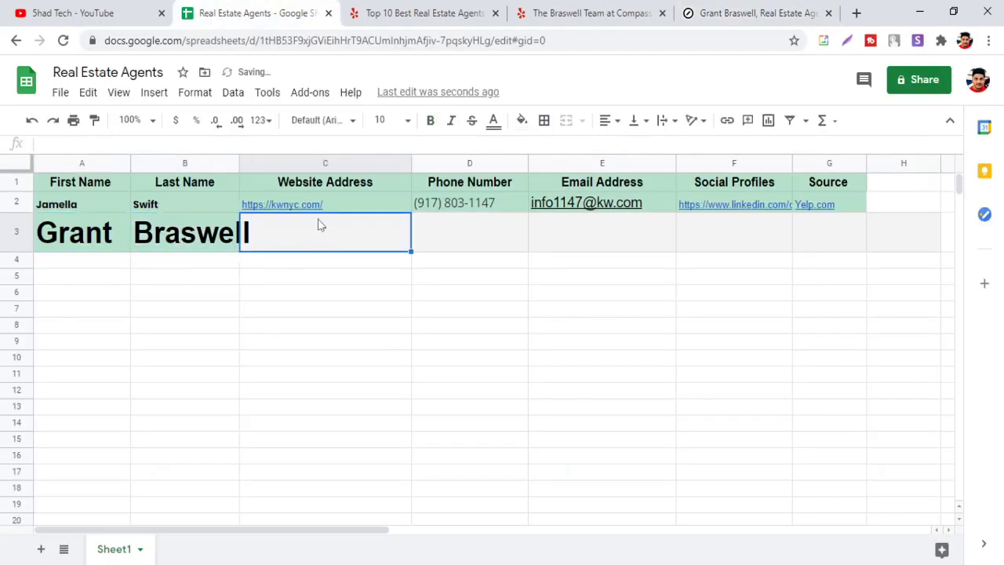
left_click(771, 14)
left_click(233, 40)
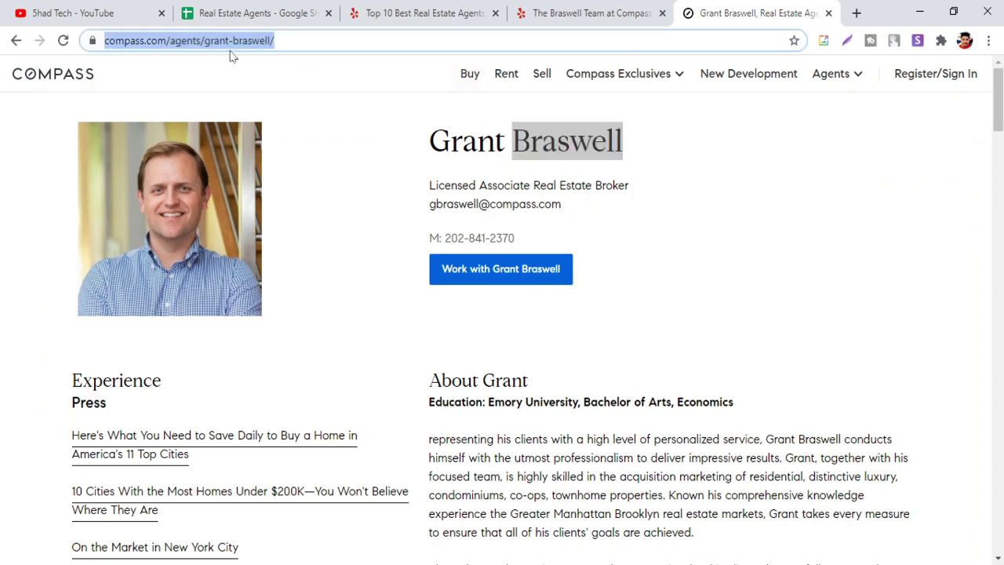
left_click(251, 40)
left_click_drag(225, 40, 104, 40)
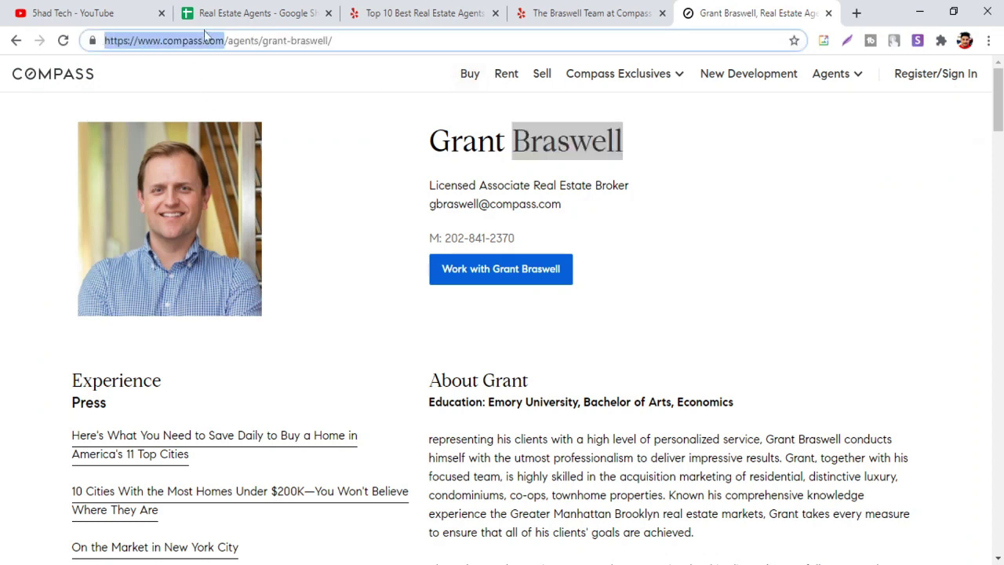
key("ctrl+c")
left_click(236, 13)
key("ctrl+v")
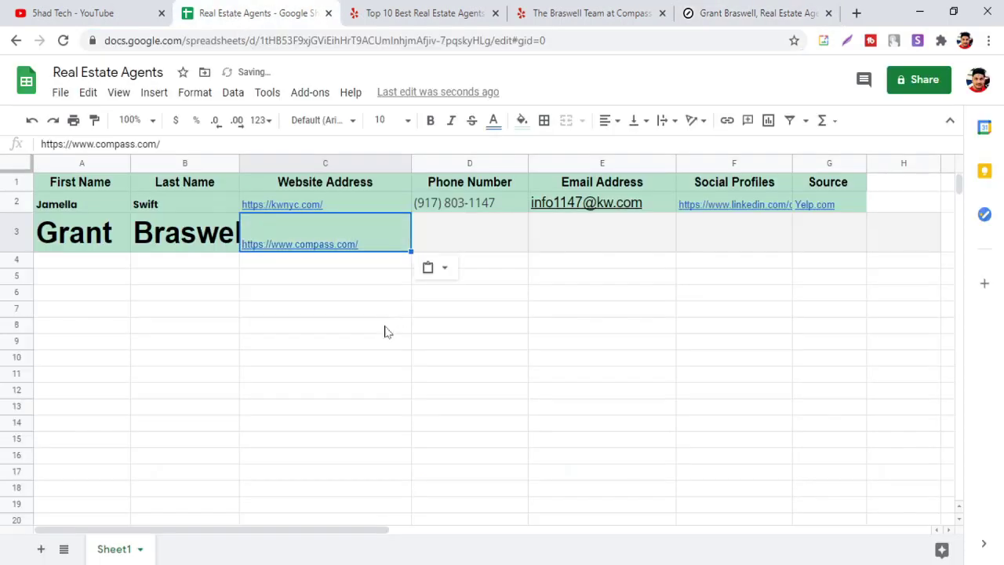
Step: Copy the agent's mobile number from the Compass profile into cell D3, under Phone Number
left_click(465, 234)
left_click(745, 11)
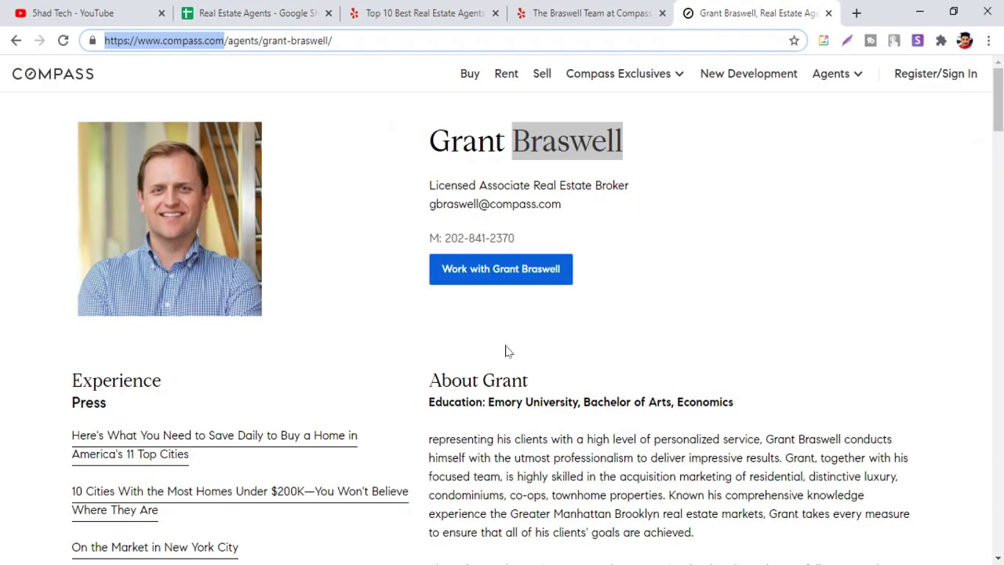
left_click(16, 40)
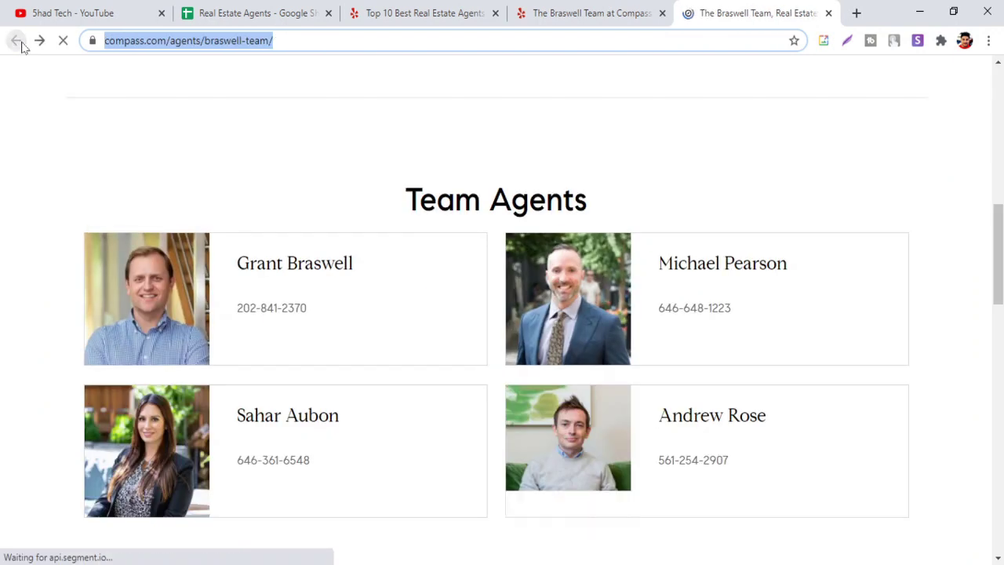
left_click(309, 310)
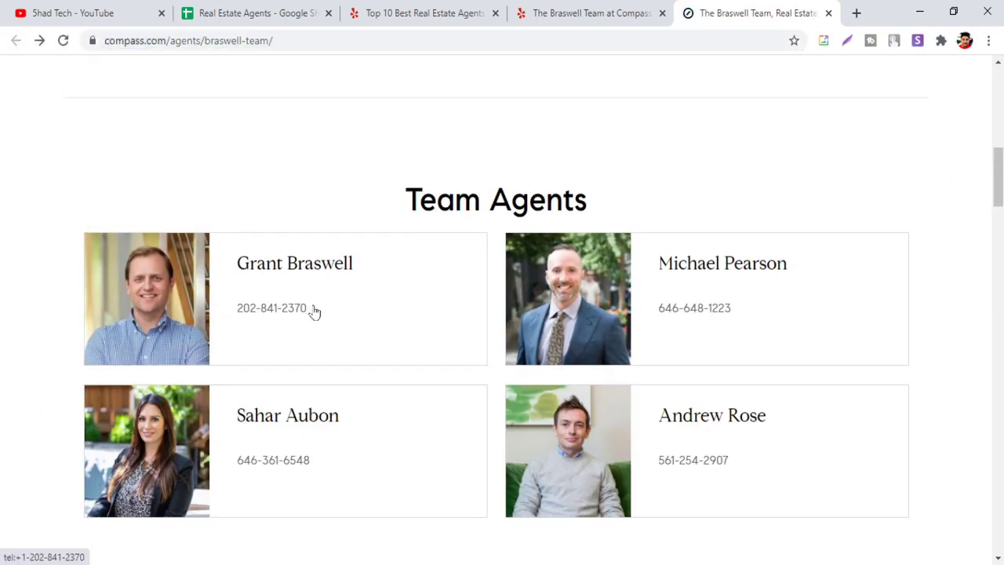
left_click(285, 294)
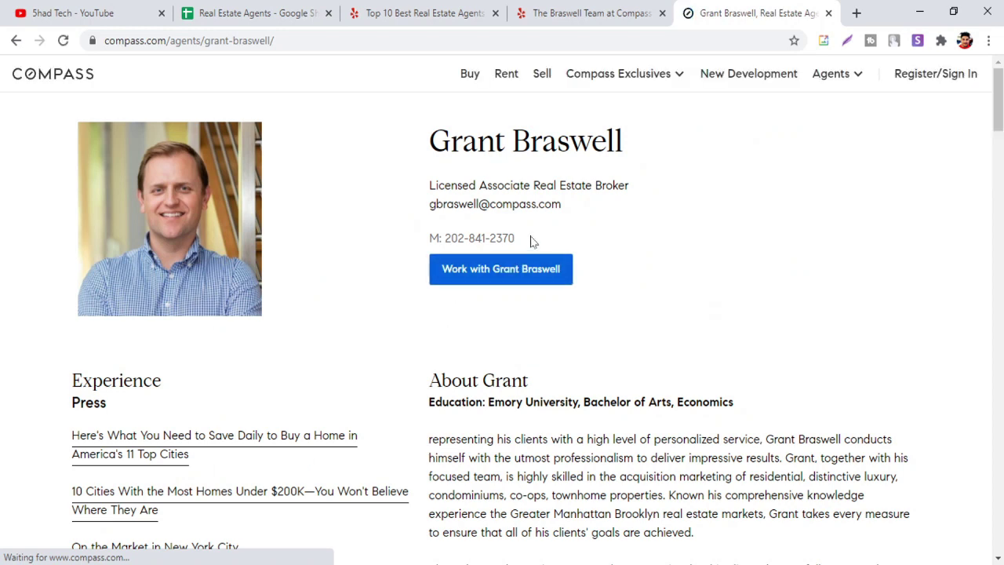
left_click_drag(531, 240, 442, 239)
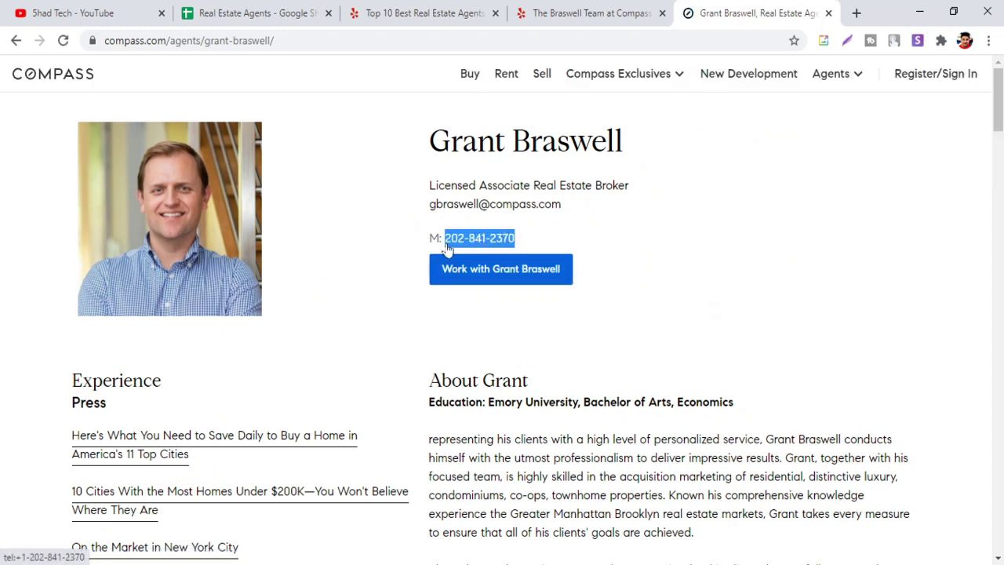
left_click(243, 12)
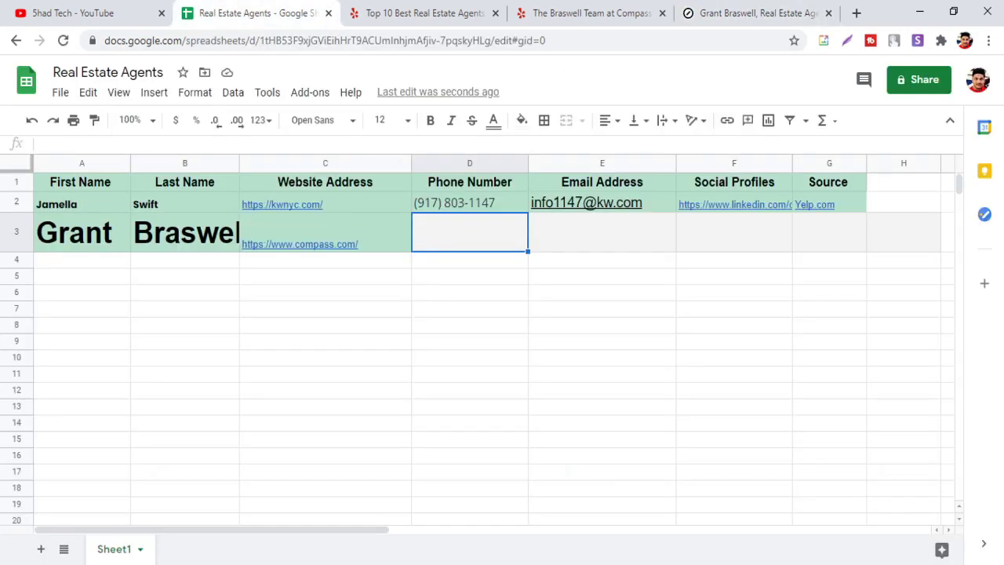
key("ctrl+v")
Step: Copy the agent's email address from the Compass profile into cell E3, under Email Address
left_click(588, 247)
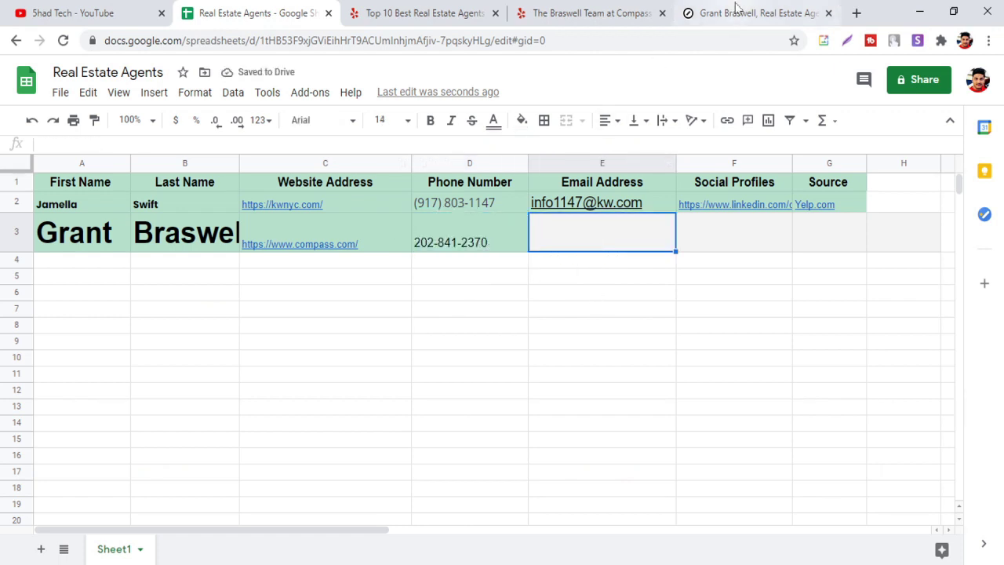
left_click(734, 11)
left_click(581, 231)
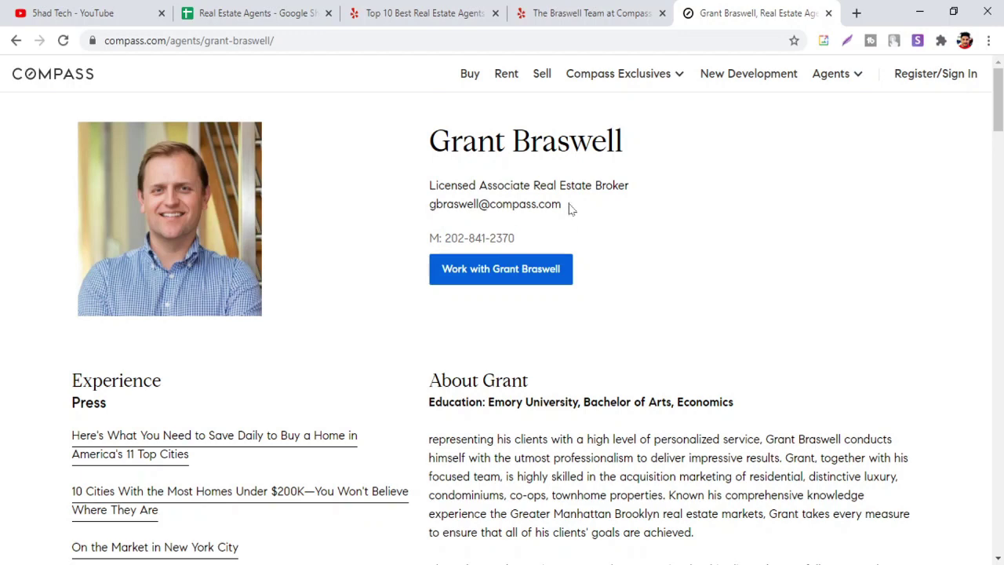
left_click_drag(570, 208, 426, 216)
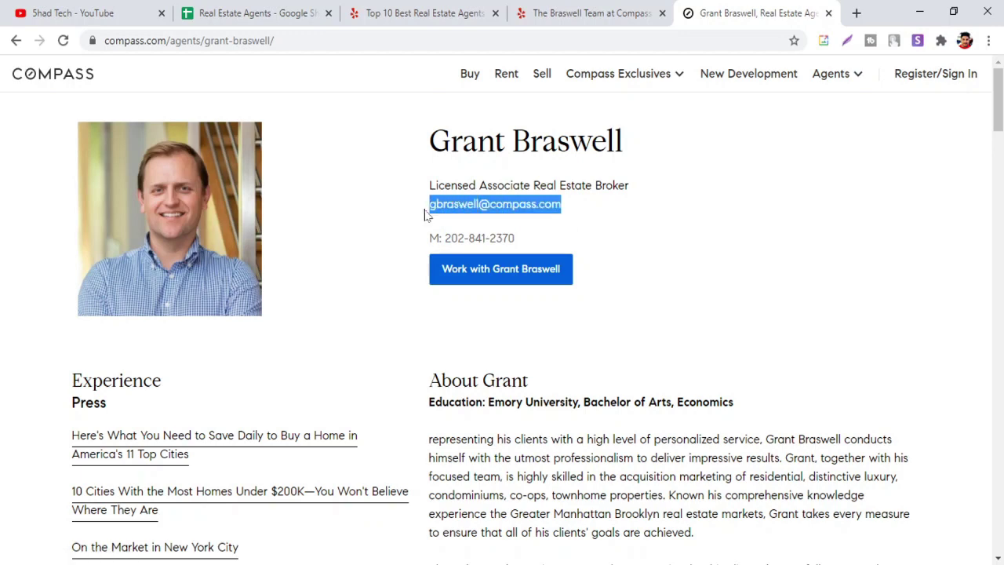
left_click(251, 12)
key("ctrl+v")
Step: Select cell F3 for the social profile, and open the Facebook page linked in the footer of the agent's Compass profile
left_click(736, 233)
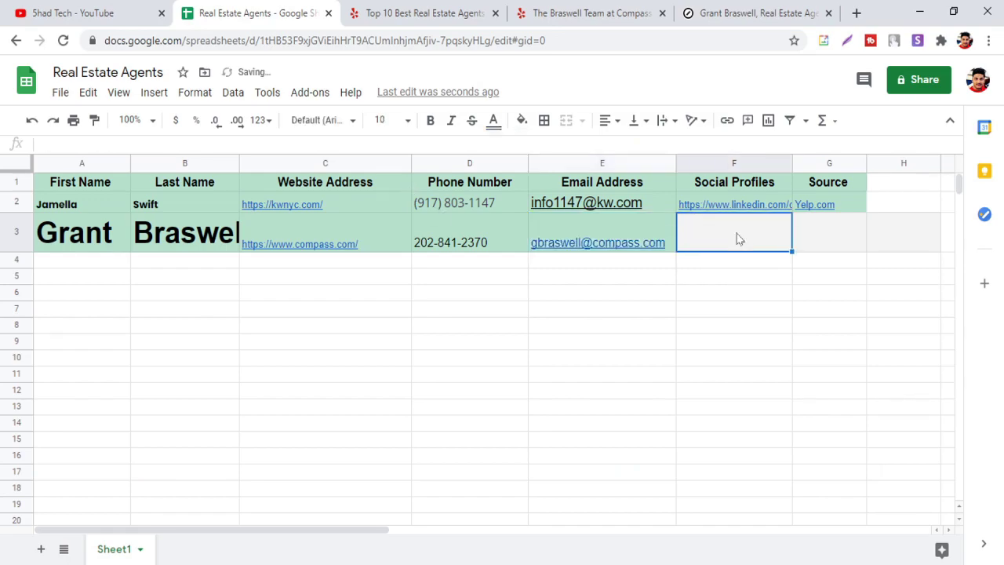
left_click(755, 13)
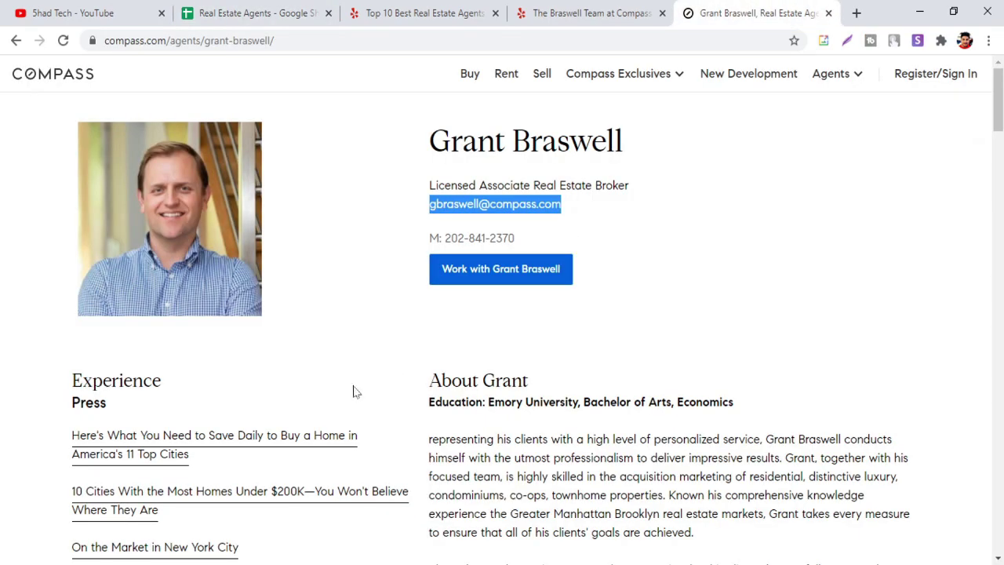
scroll(353, 391, "down", 20)
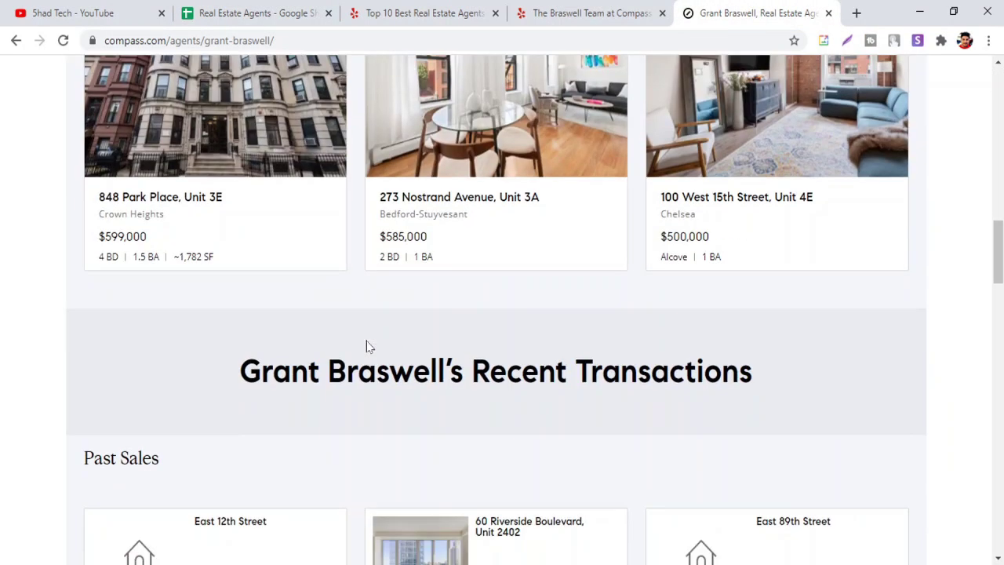
scroll(367, 345, "down", 20)
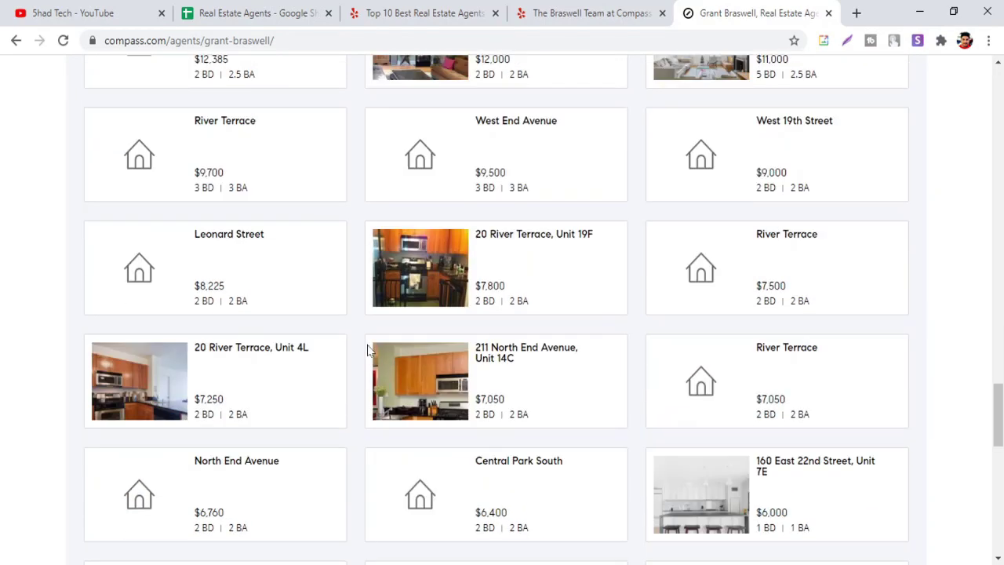
scroll(368, 346, "down", 10)
scroll(369, 336, "up", 3)
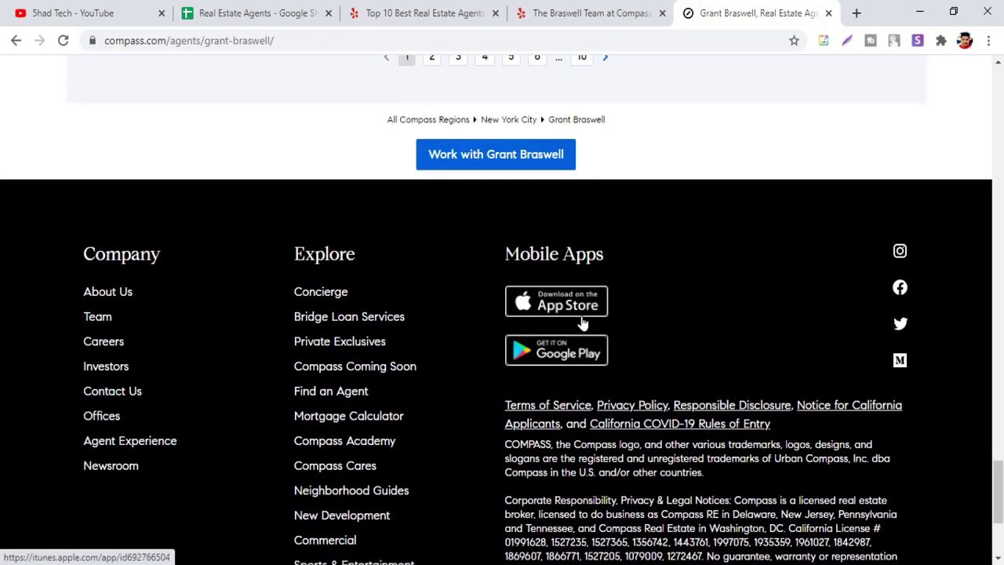
left_click(899, 290)
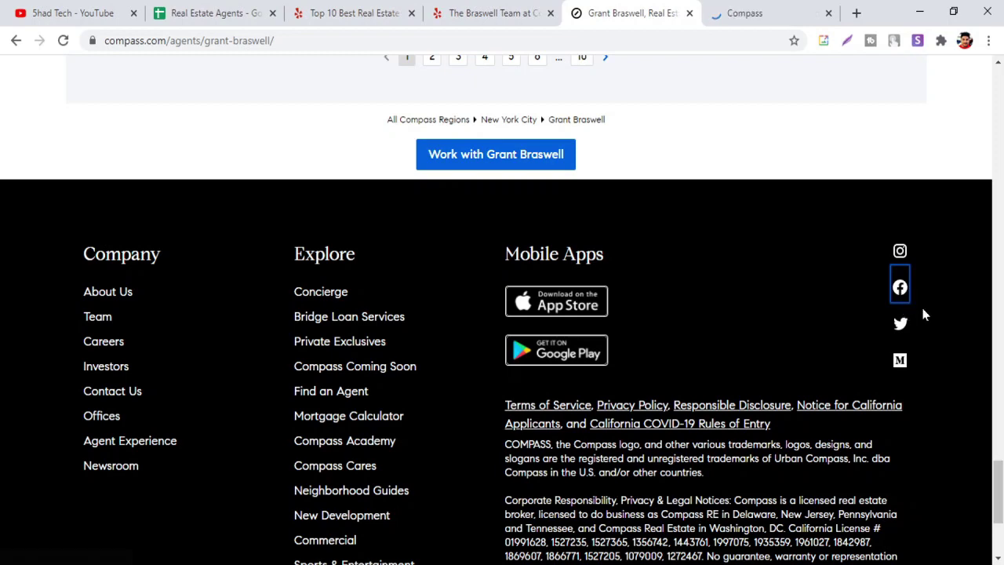
left_click(755, 9)
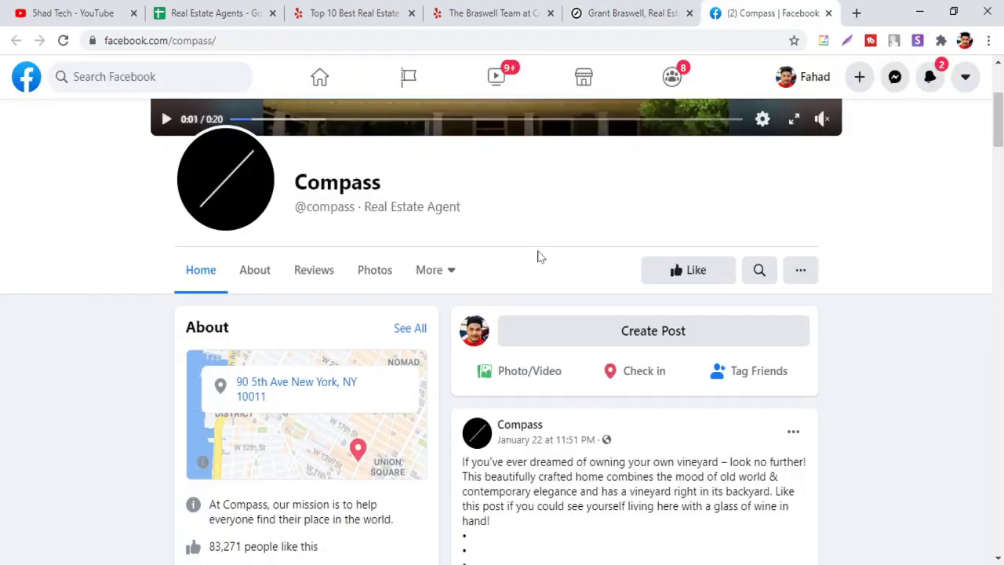
Step: Look through the About details and posts on Compass's Facebook page
scroll(538, 252, "down", 4)
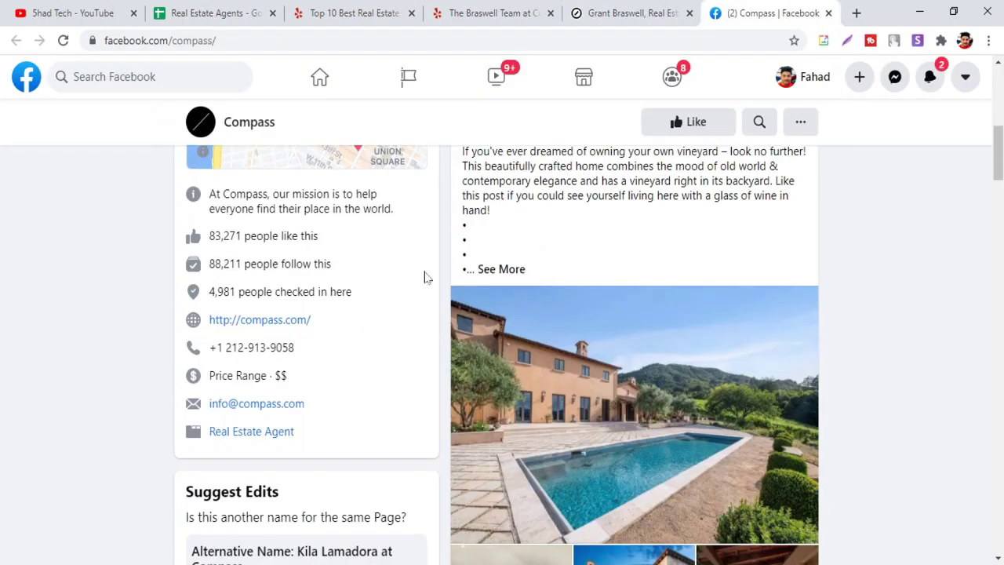
scroll(418, 307, "down", 15)
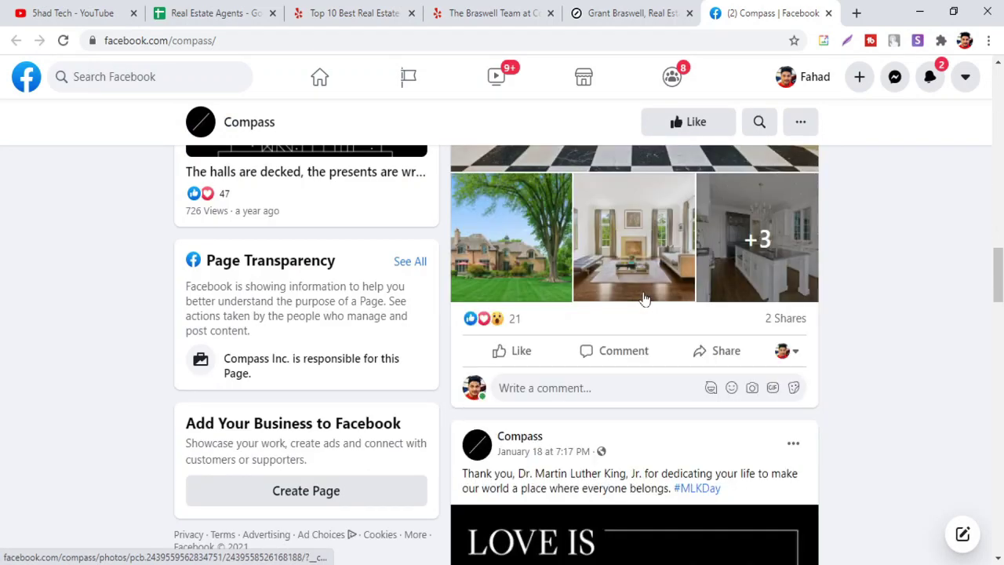
scroll(640, 298, "down", 5)
scroll(642, 299, "down", 5)
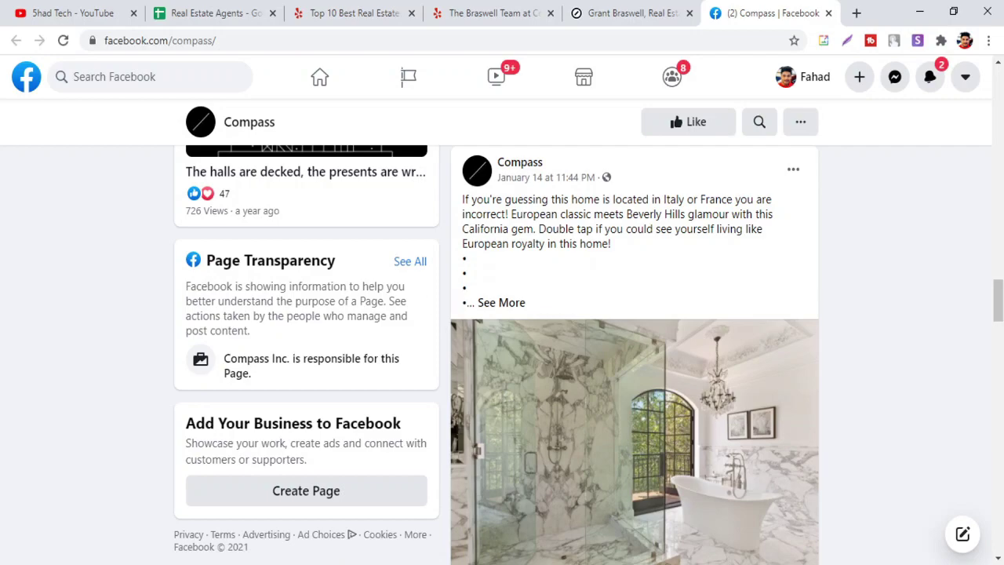
scroll(478, 298, "up", 15)
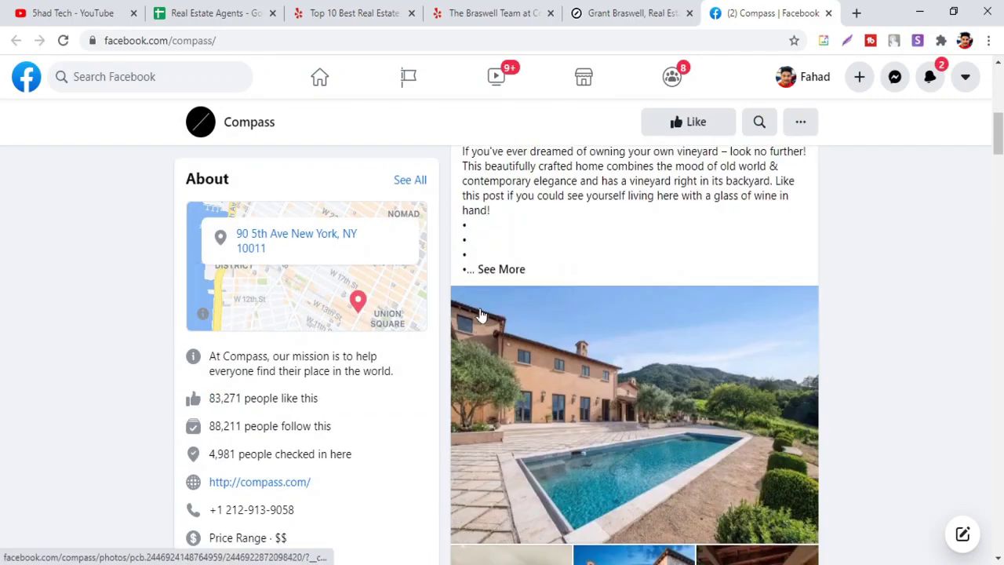
scroll(480, 310, "up", 5)
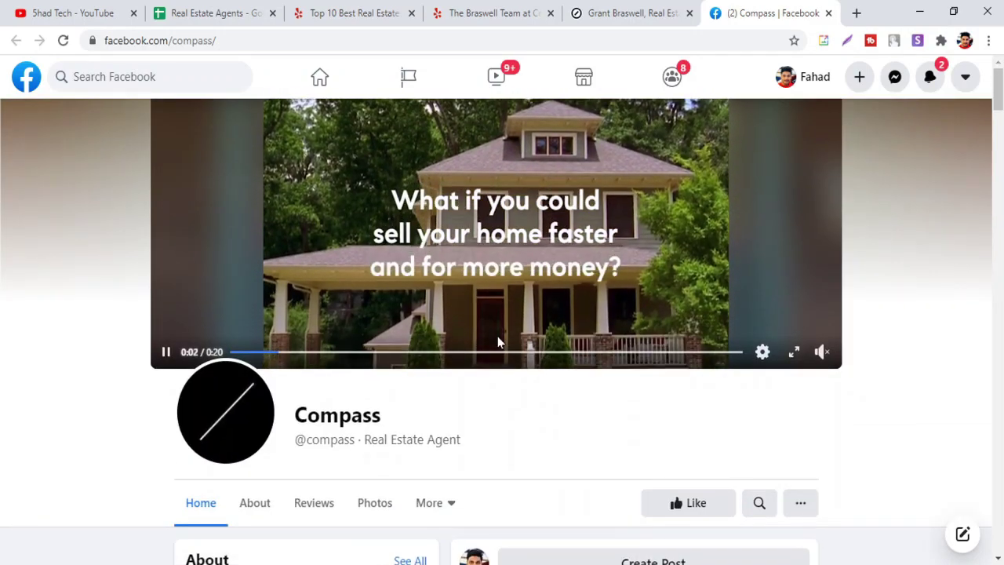
Step: Open the Instagram profile linked in the Compass page footer, dismiss the login banner, look through it and select its web address
left_click(597, 21)
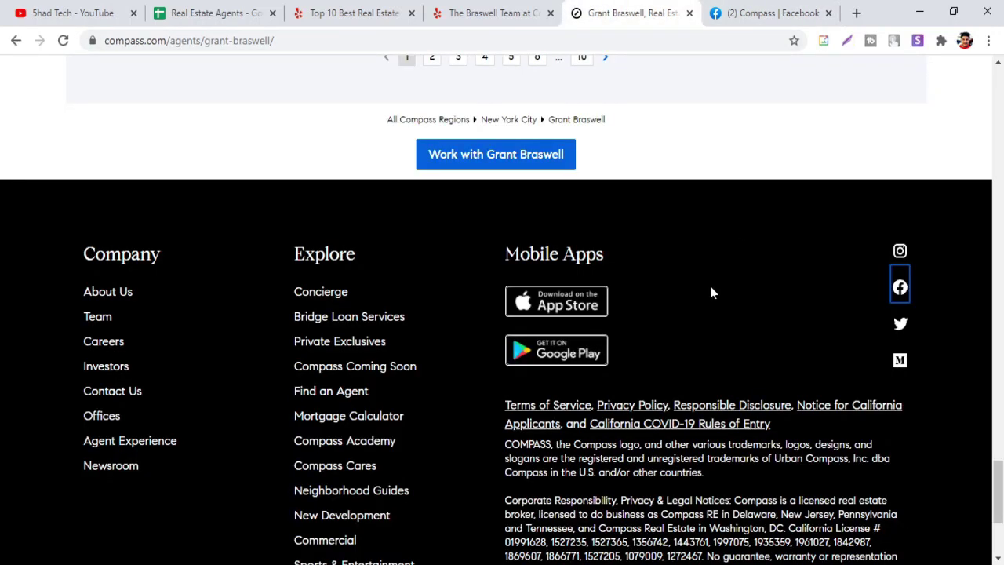
left_click(896, 253)
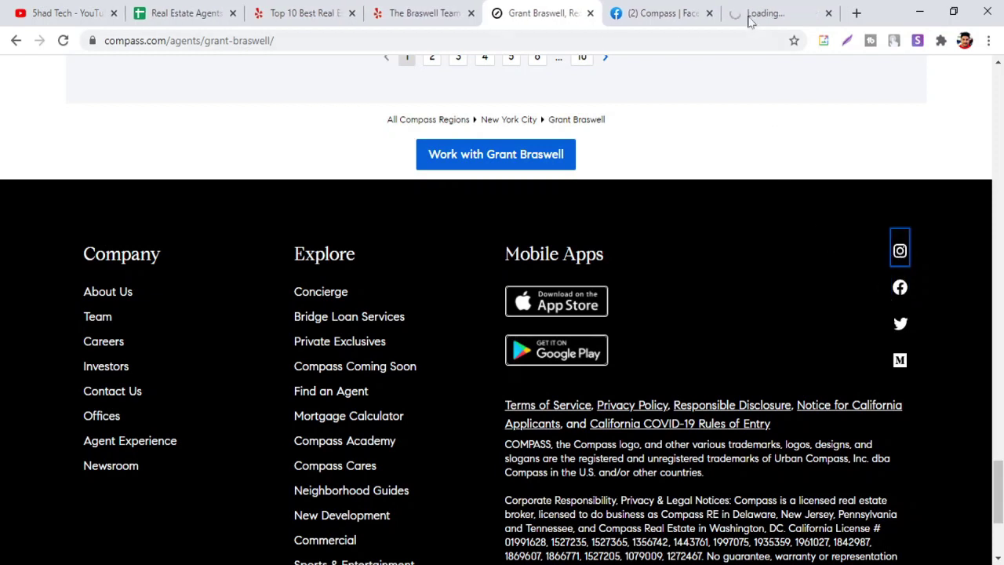
left_click(751, 21)
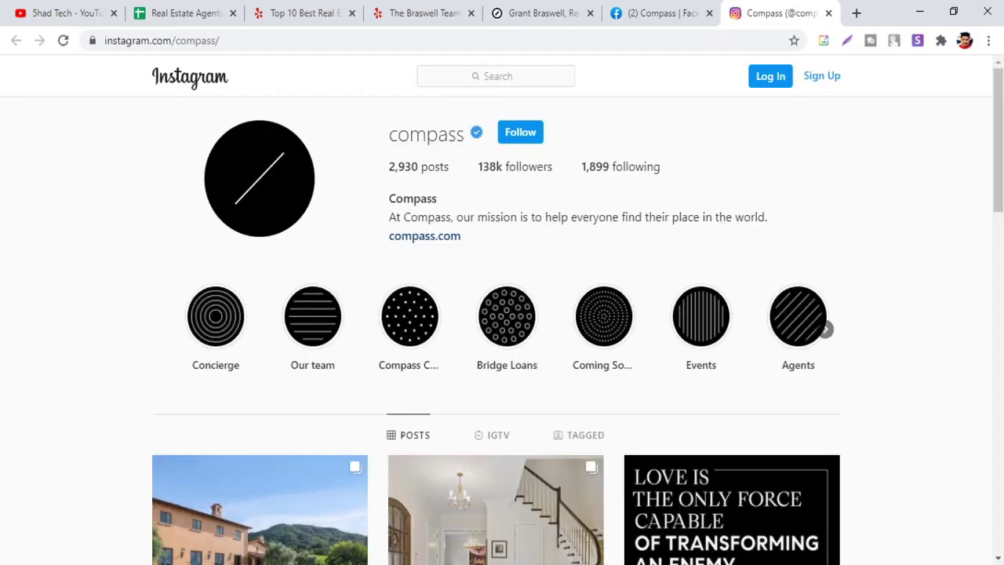
scroll(706, 224, "down", 2)
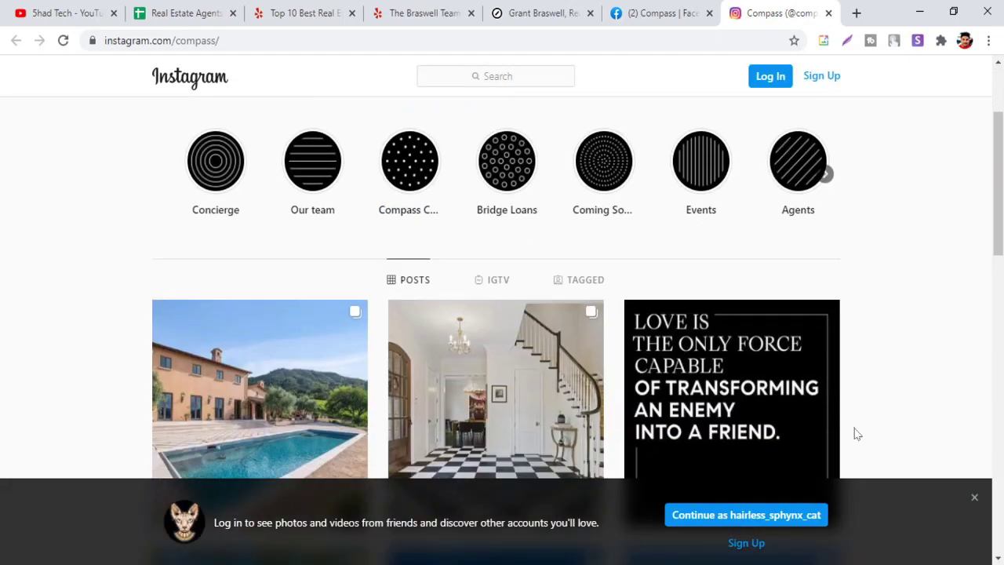
left_click(973, 499)
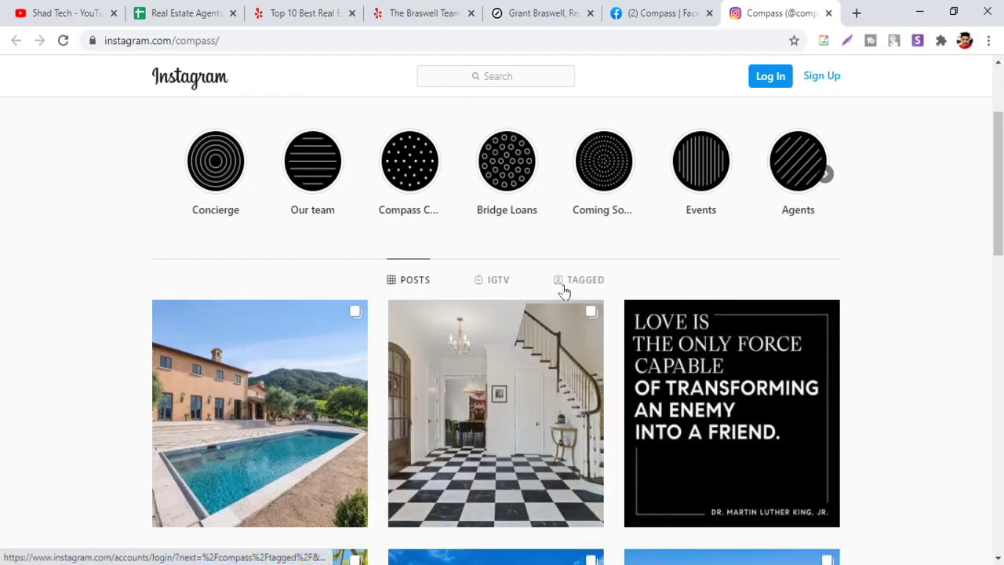
scroll(562, 290, "down", 3)
scroll(562, 289, "up", 5)
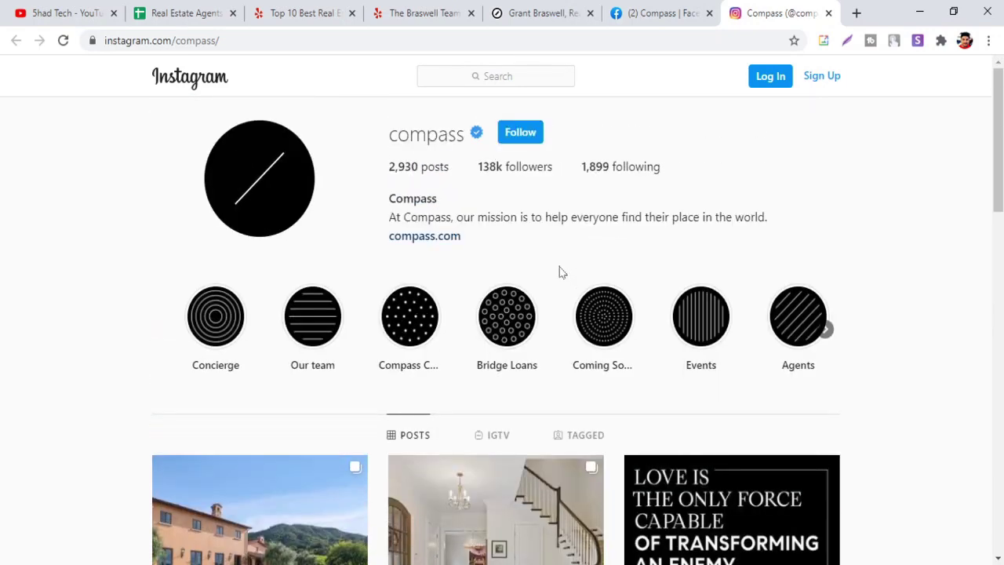
left_click(215, 40)
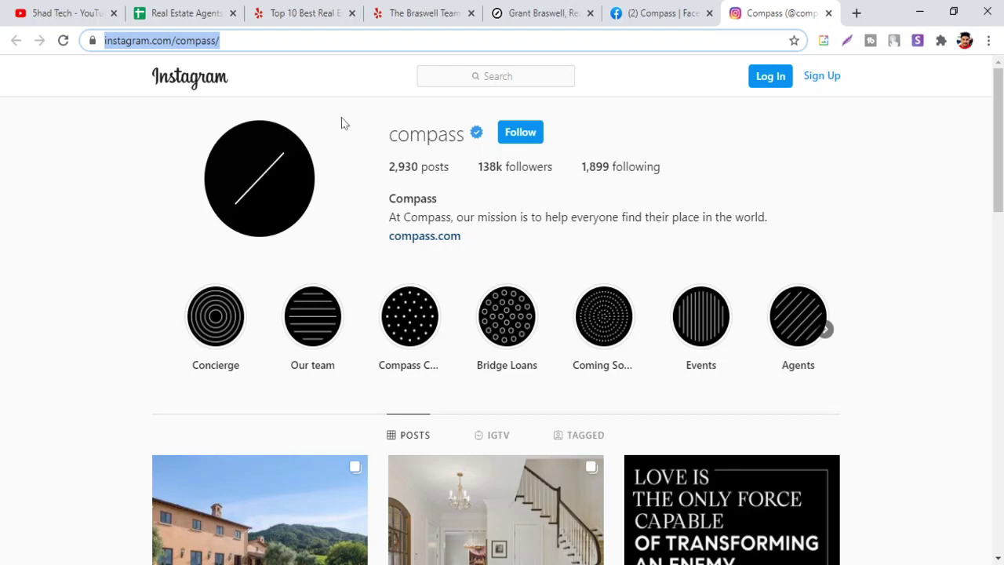
Step: Go back to Compass's Facebook page and check its contact details and older posts for the agent
left_click(679, 23)
scroll(667, 193, "down", 3)
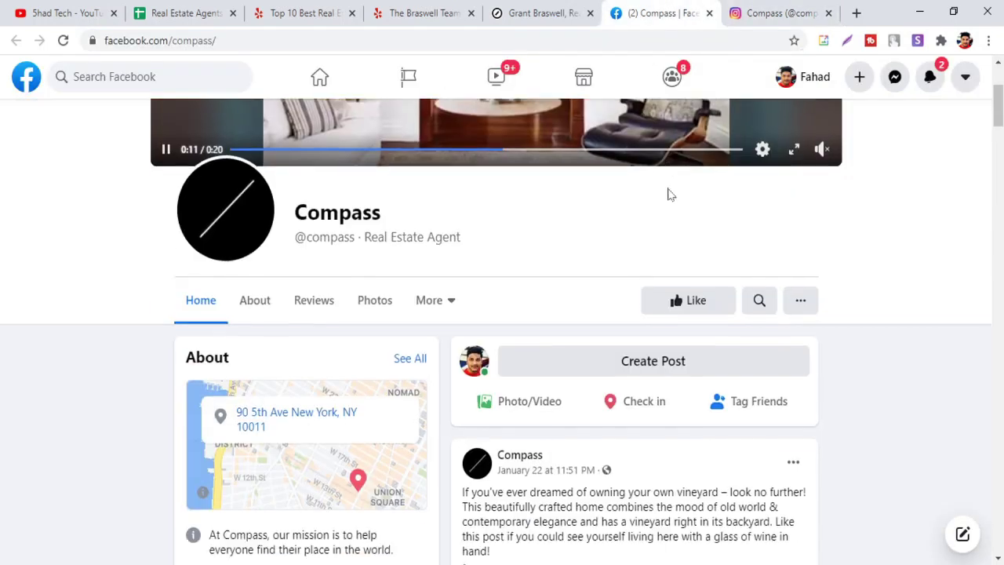
scroll(717, 177, "down", 5)
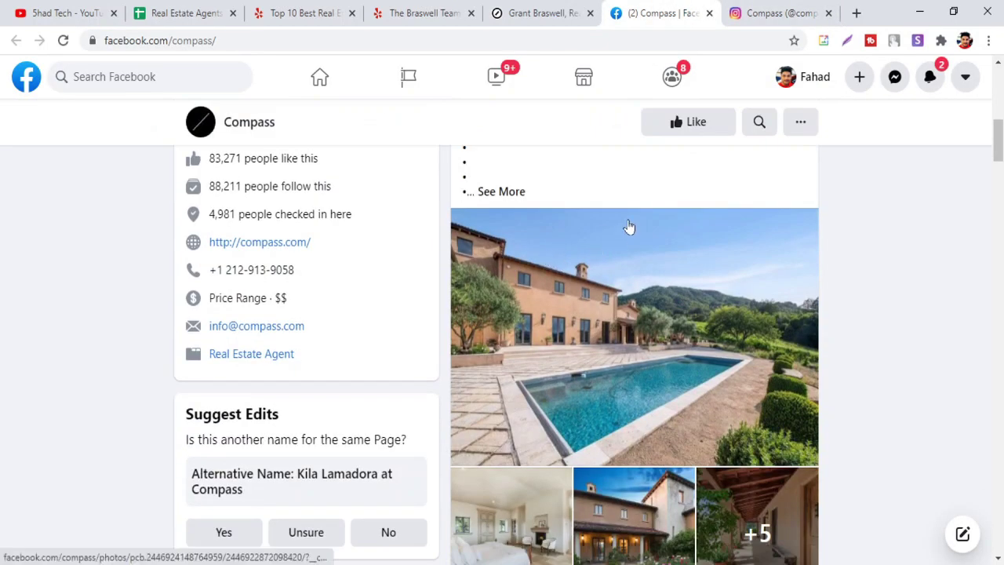
scroll(627, 225, "down", 2)
scroll(625, 225, "down", 10)
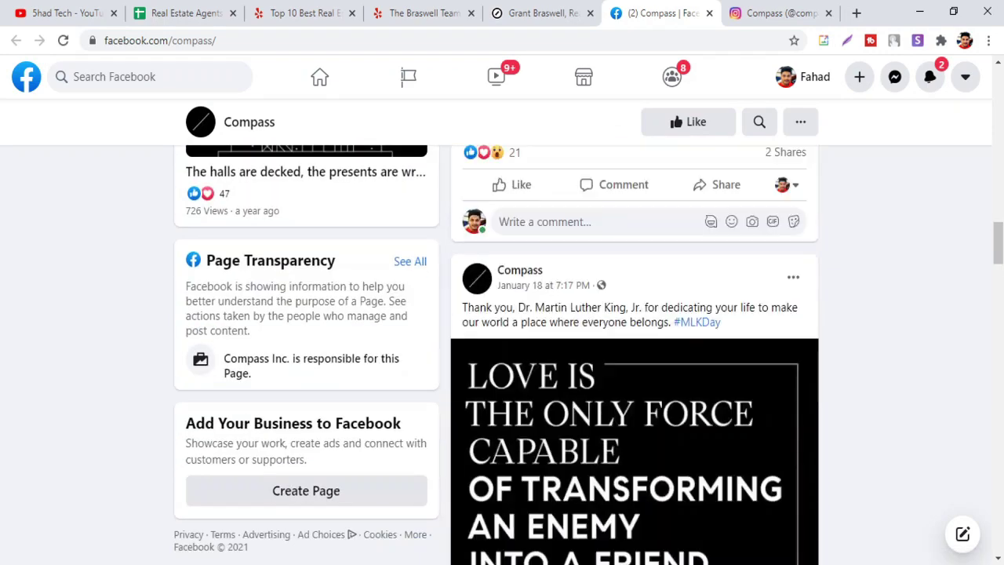
scroll(580, 225, "down", 5)
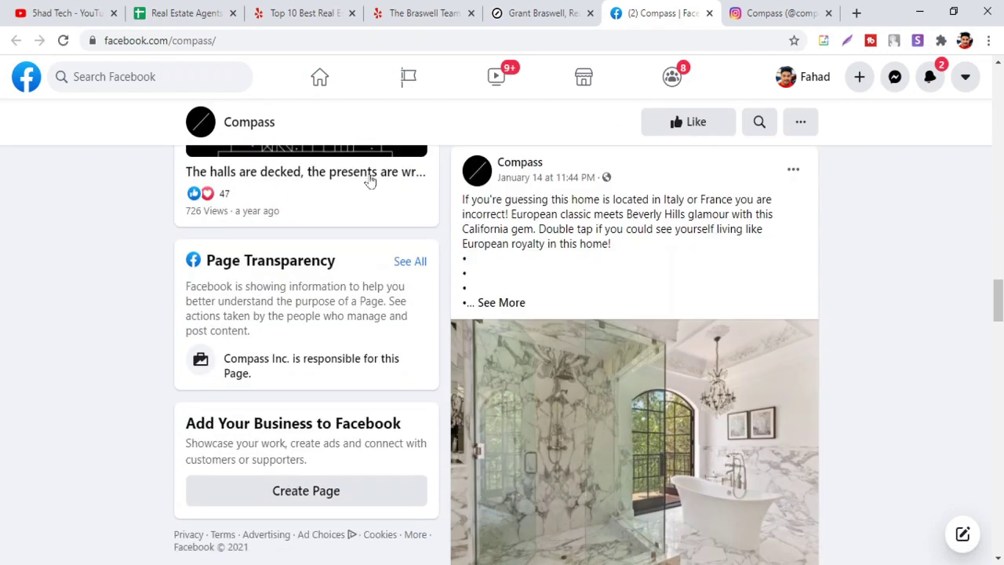
Step: Copy the agent's full name from the heading of the Compass profile
left_click(541, 13)
scroll(499, 226, "up", 4)
scroll(400, 224, "up", 20)
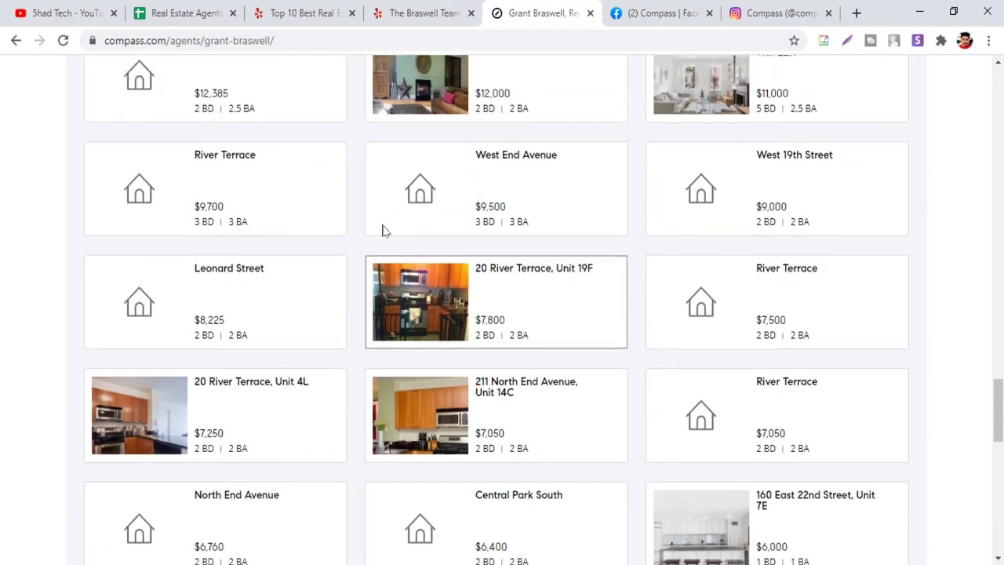
scroll(374, 208, "up", 15)
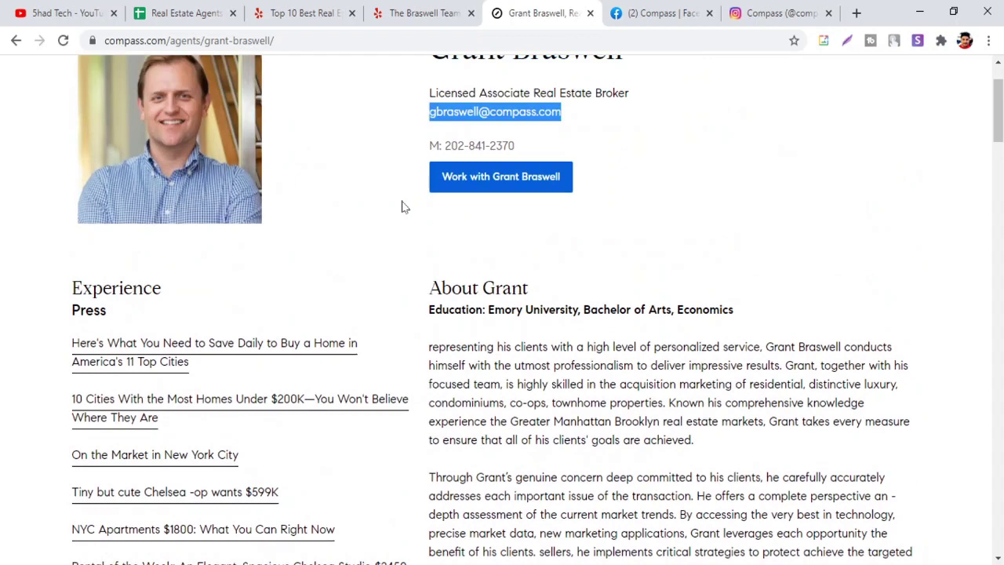
scroll(384, 220, "up", 1)
left_click(370, 231)
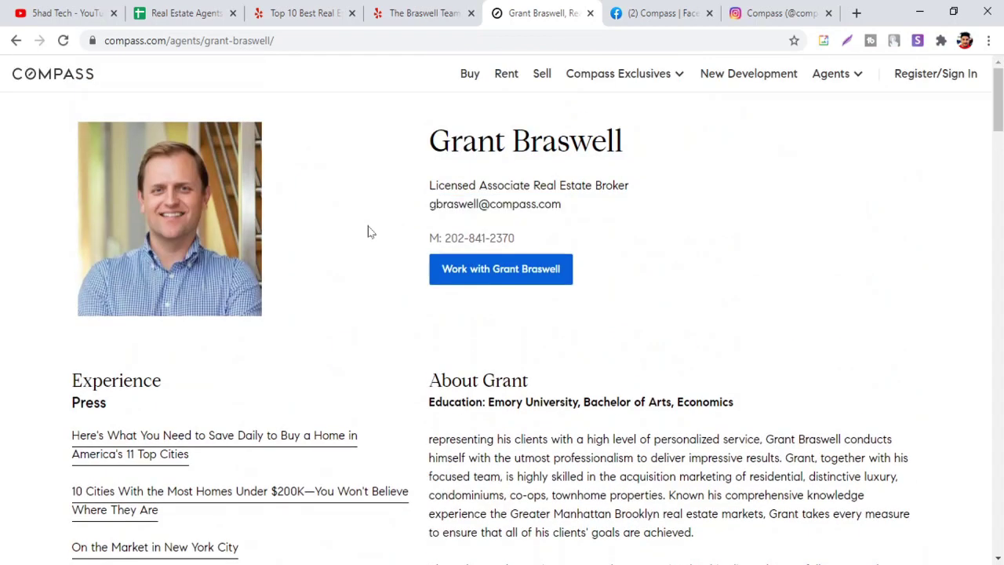
left_click_drag(625, 143, 416, 149)
key("ctrl+c")
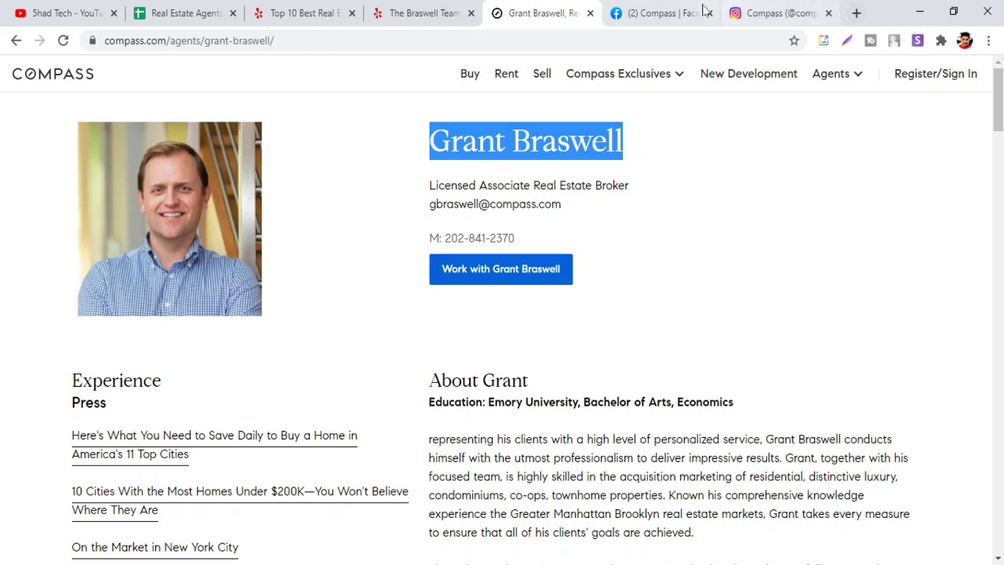
Step: Open LinkedIn in a new tab, search for the agent's copied name and open the profile of the New York broker at Compass
left_click(856, 12)
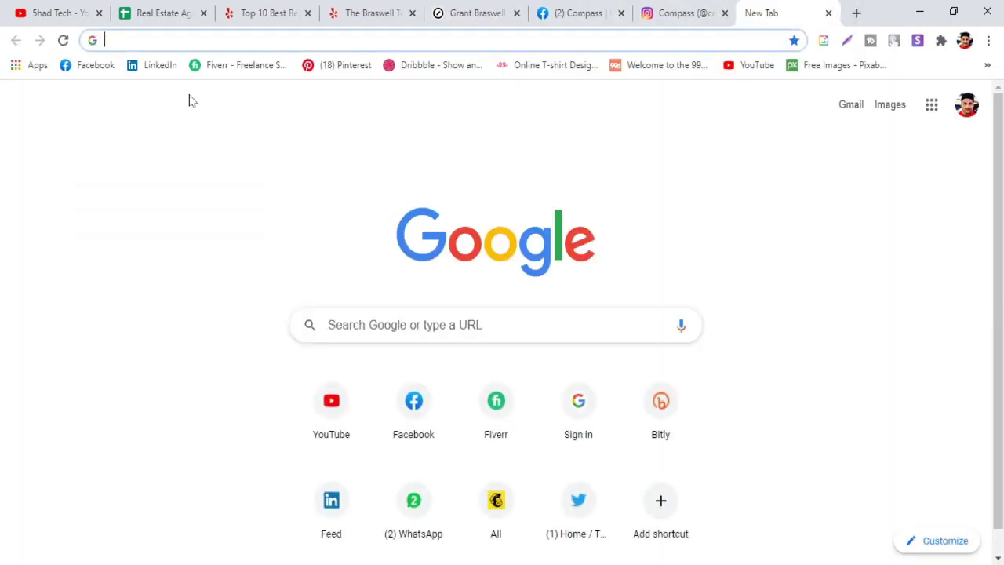
left_click(156, 67)
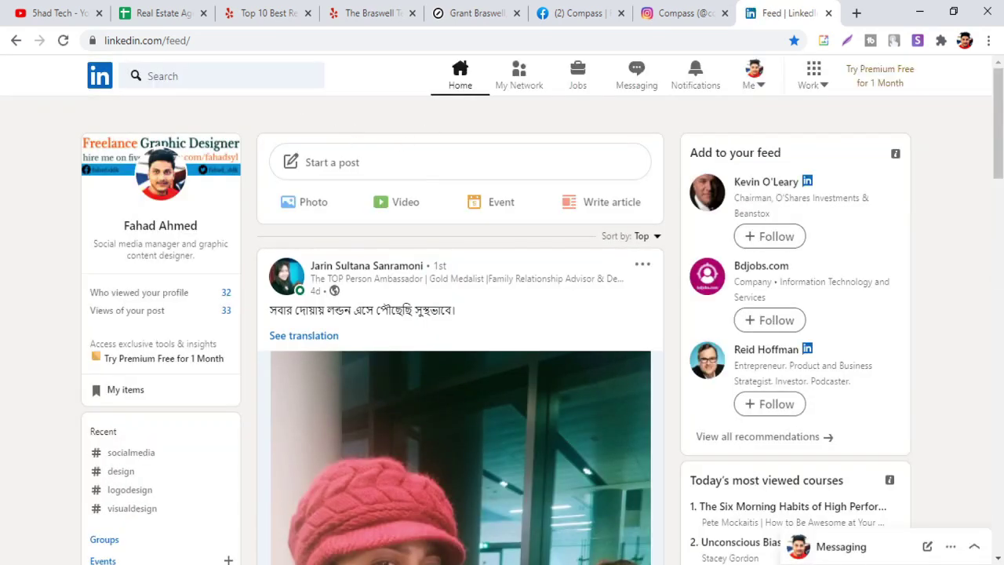
left_click(181, 75)
key("ctrl+v")
key("Return")
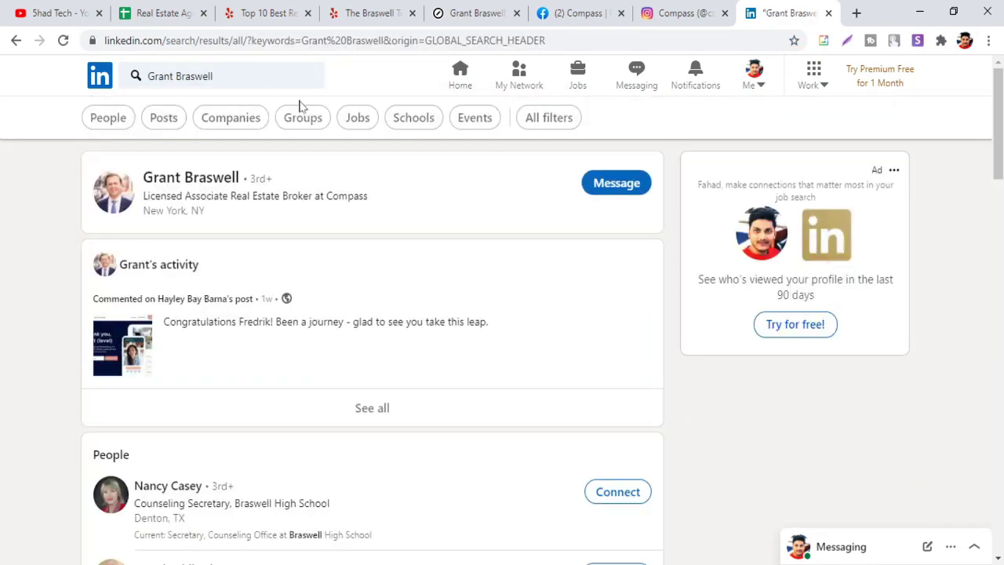
left_click(205, 188)
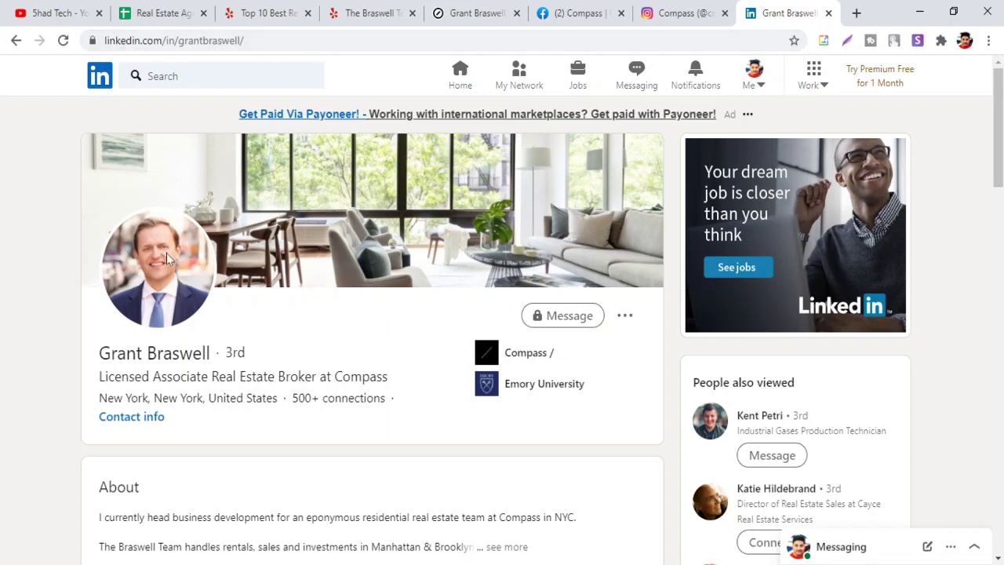
Step: Compare the LinkedIn profile's photo, job title and company with the agent's Compass profile to verify it is the same person
left_click(471, 13)
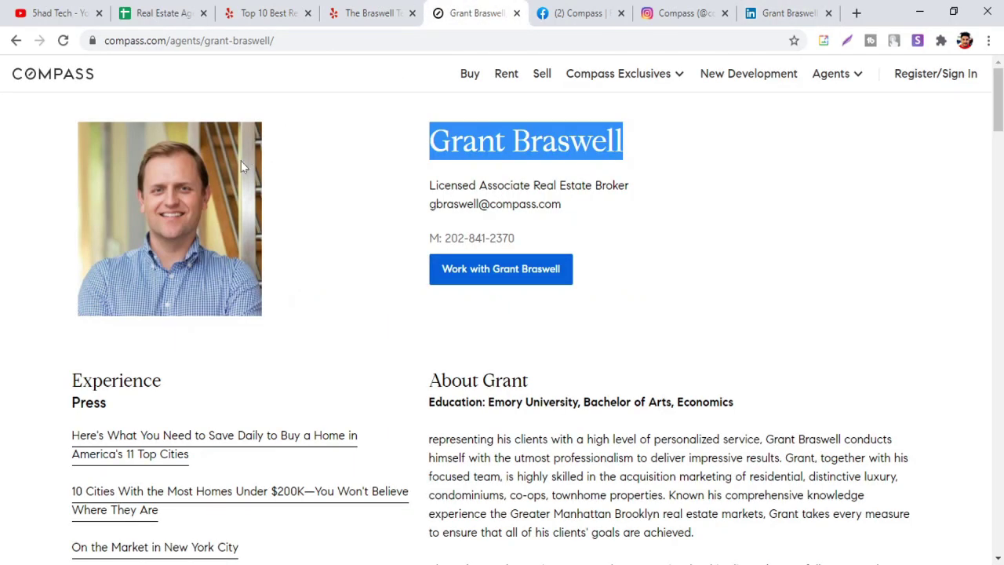
left_click(788, 13)
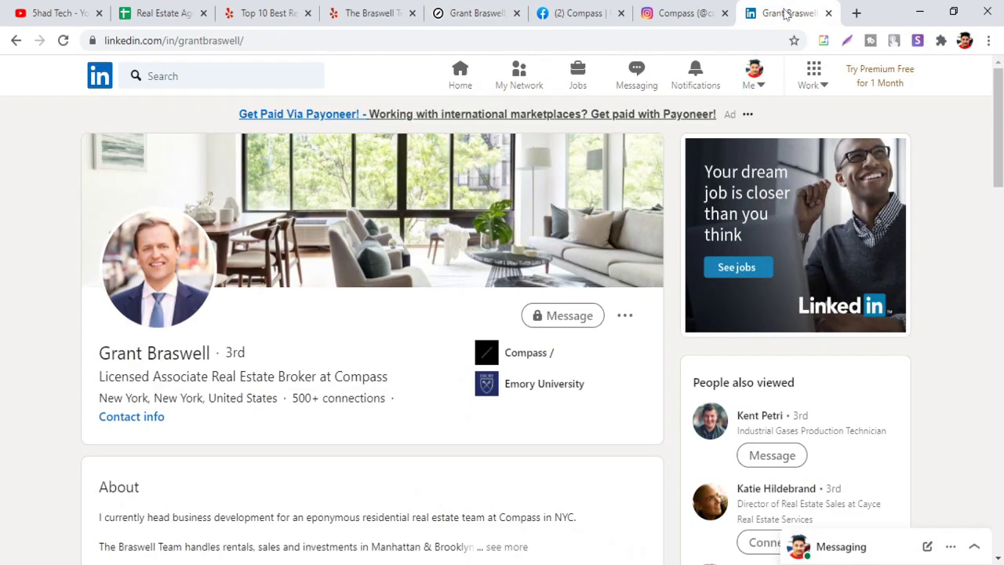
left_click(475, 13)
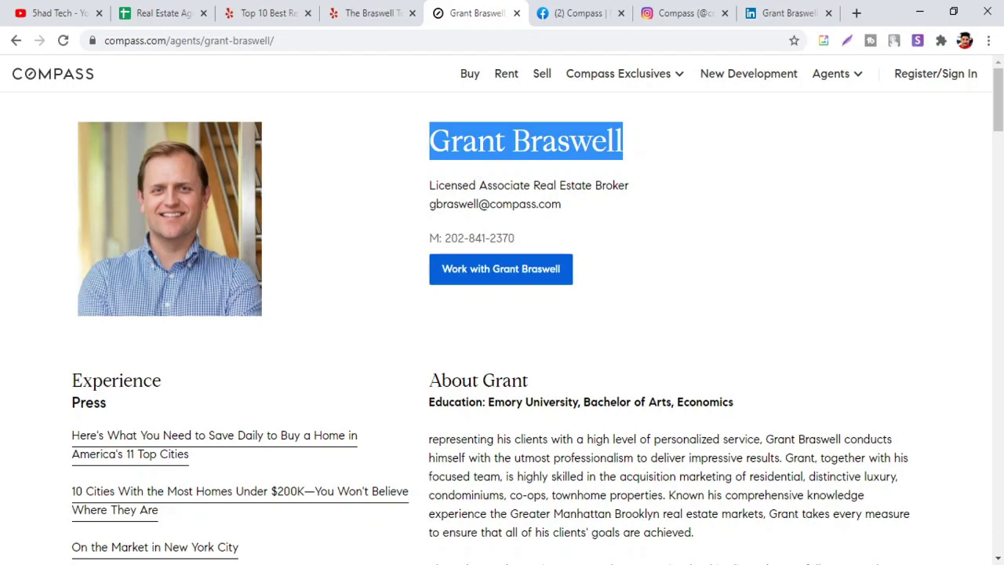
left_click(776, 13)
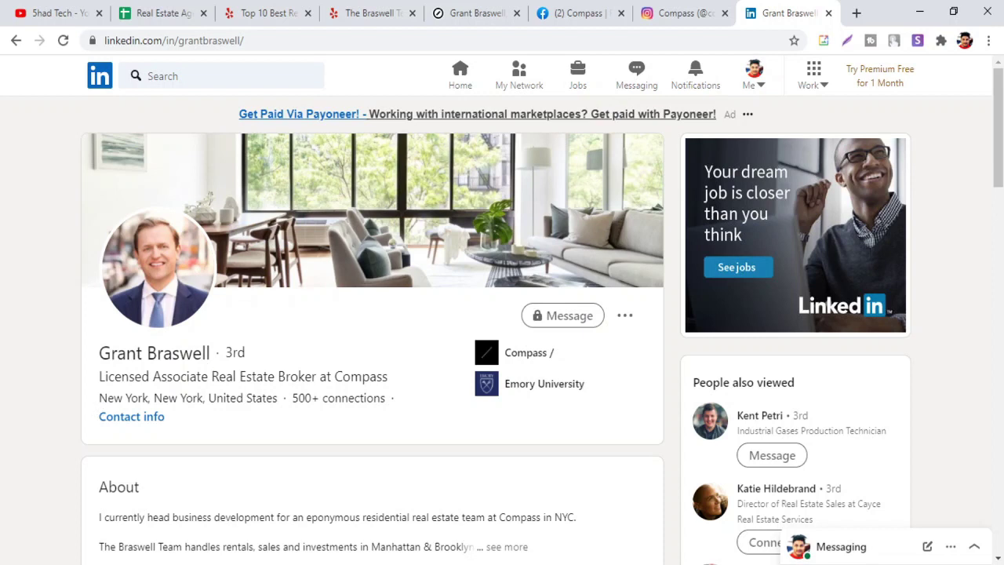
left_click_drag(212, 376, 304, 376)
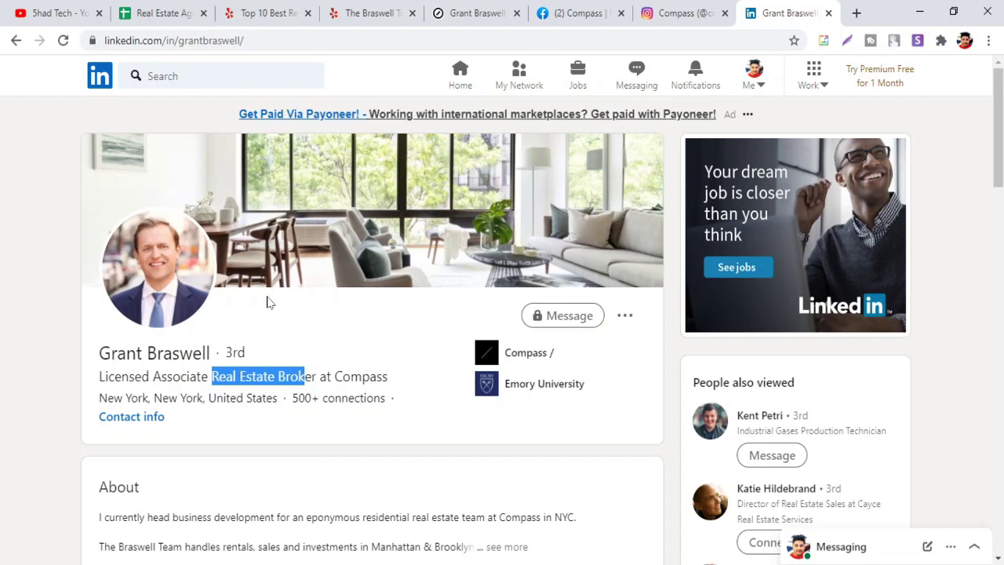
left_click(299, 349)
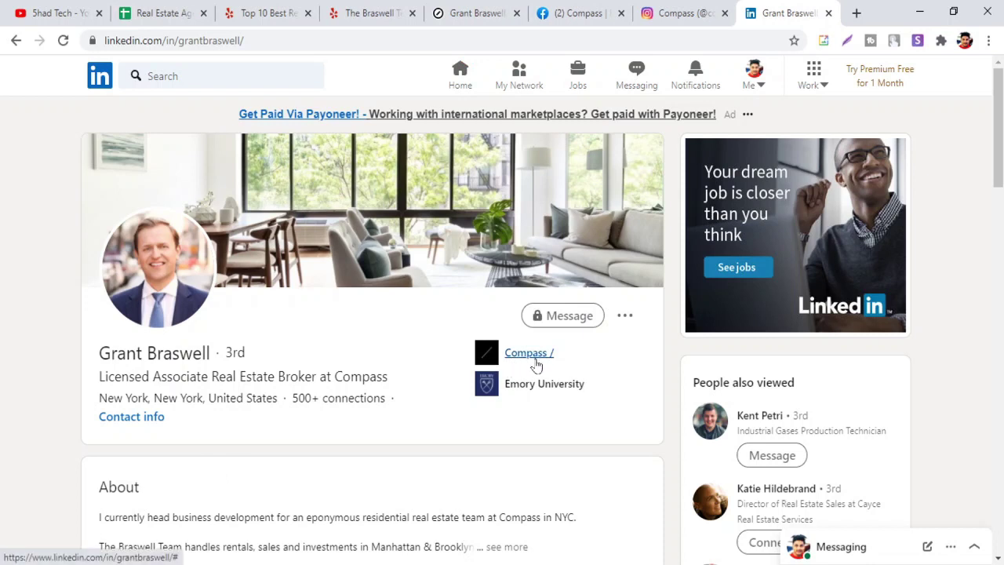
left_click(461, 13)
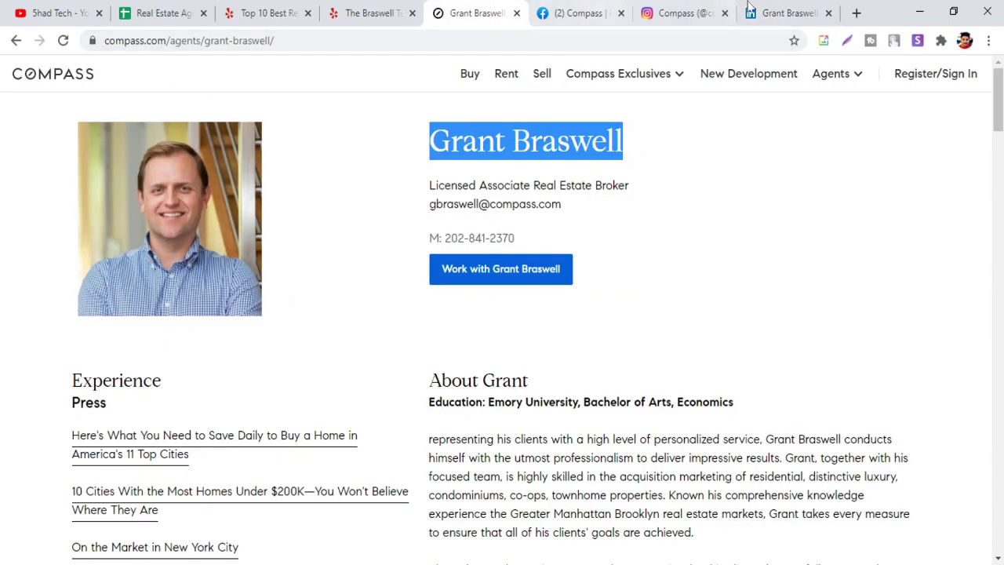
left_click(784, 12)
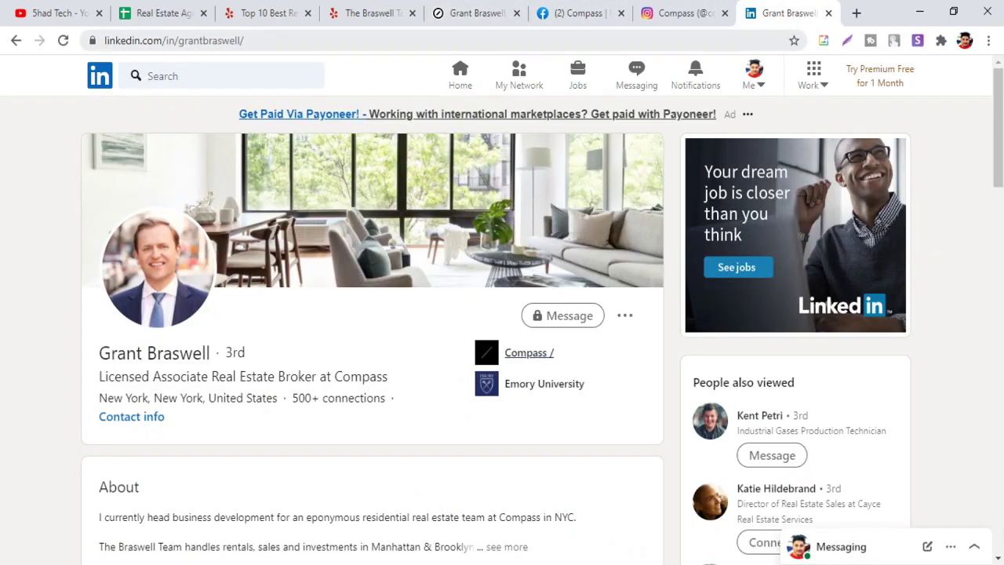
Step: Copy the agent's LinkedIn profile address into cell F3, under Social Profiles, in the Real Estate Agents spreadsheet
left_click(210, 43)
key("ctrl+c")
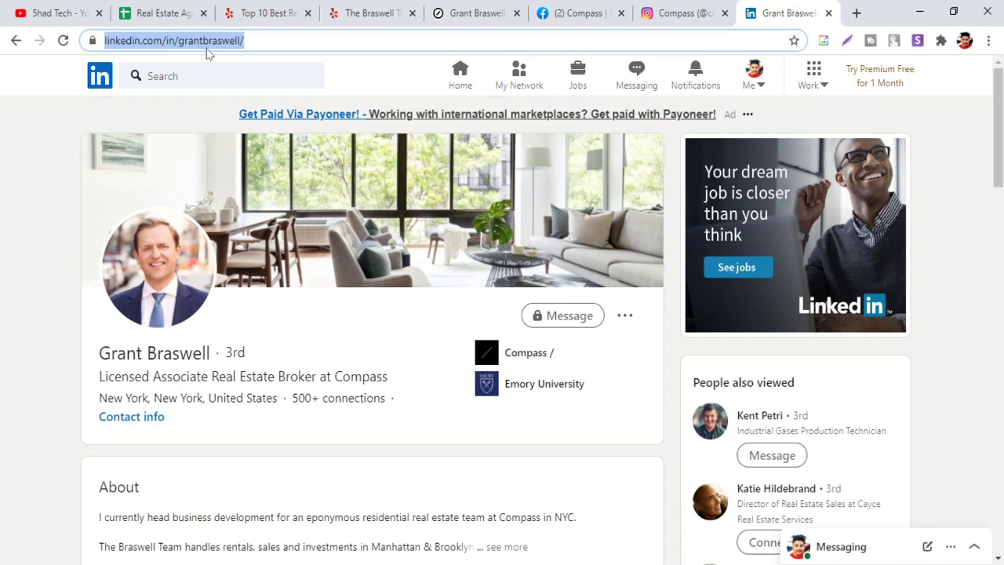
left_click(161, 13)
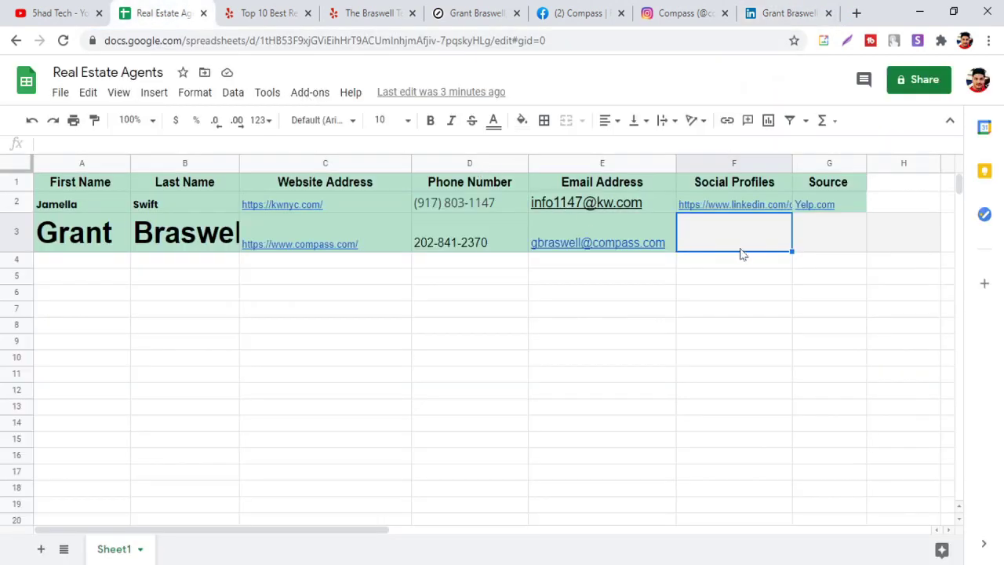
key("ctrl+v")
left_click(784, 290)
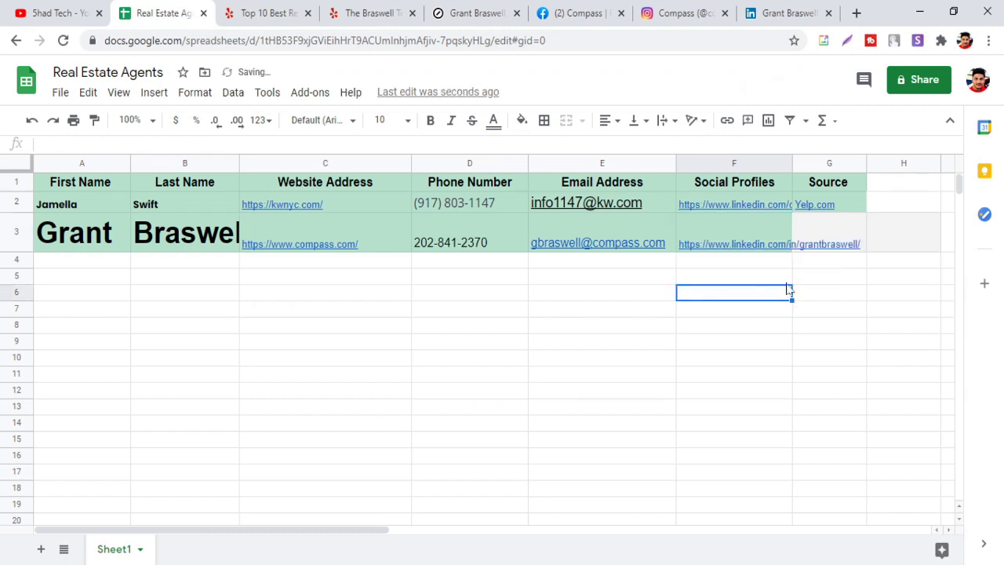
Step: Copy the Yelp.com source entry from cell G2 into G3
left_click(838, 227)
key("Return")
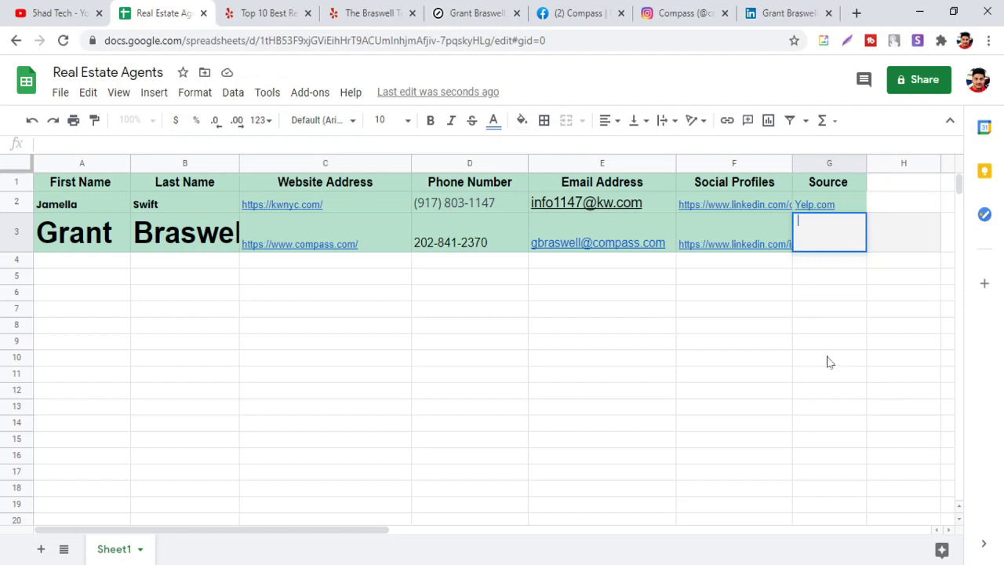
left_click(845, 208)
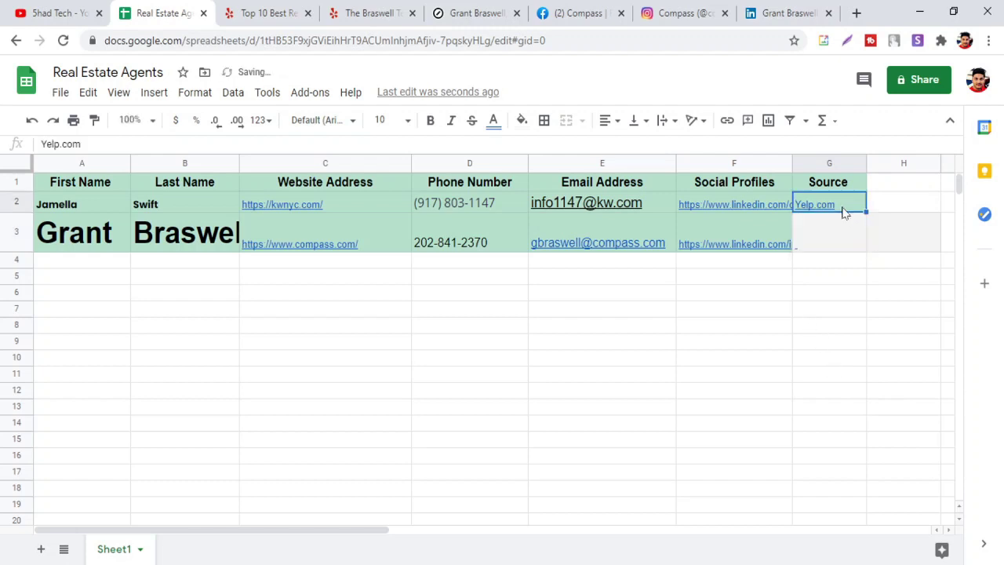
key("ctrl+c")
left_click(901, 261)
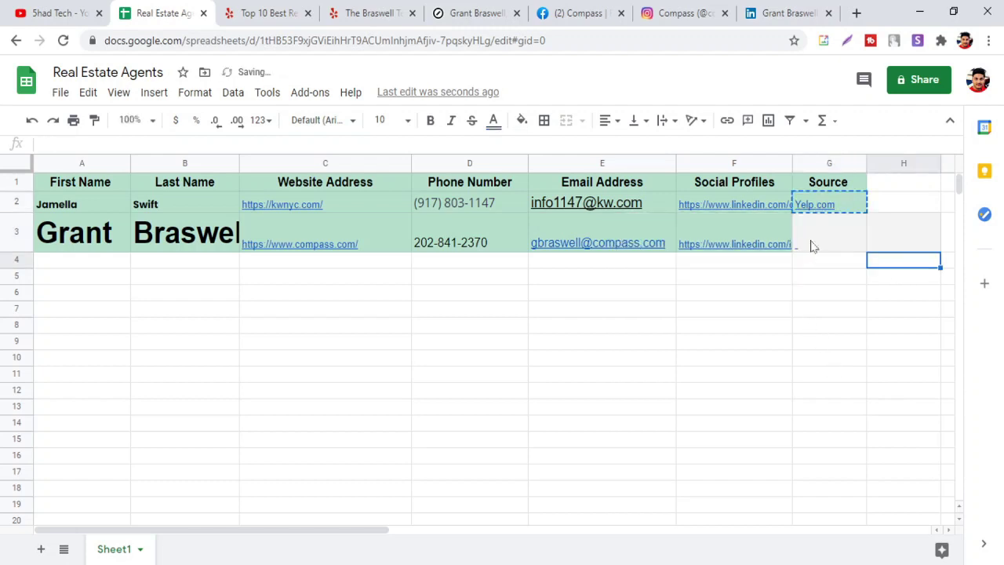
left_click(815, 250)
key("ctrl+v")
left_click(741, 294)
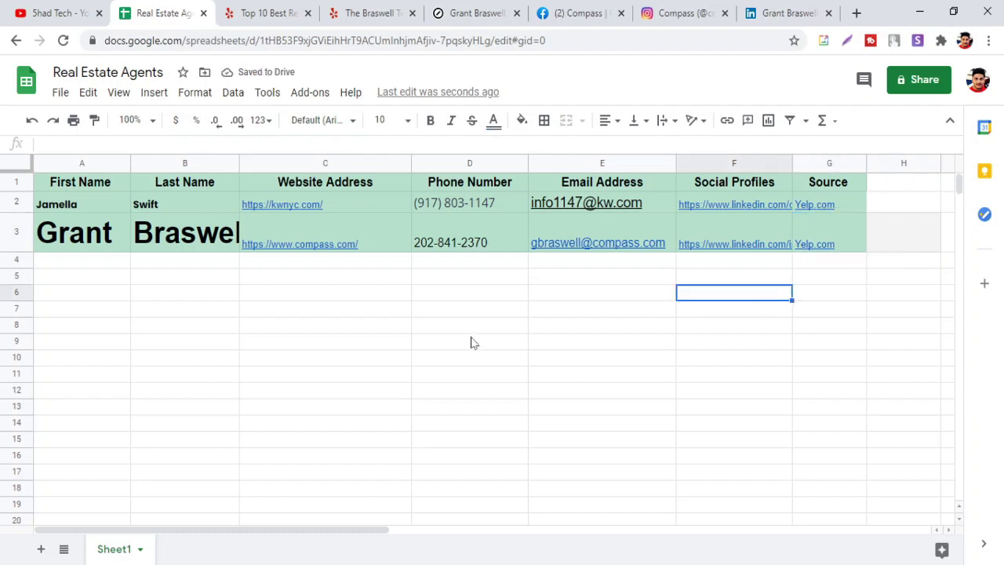
Step: Set the font size of the agent's first and last name in A3:B3 to 12
left_click(199, 261)
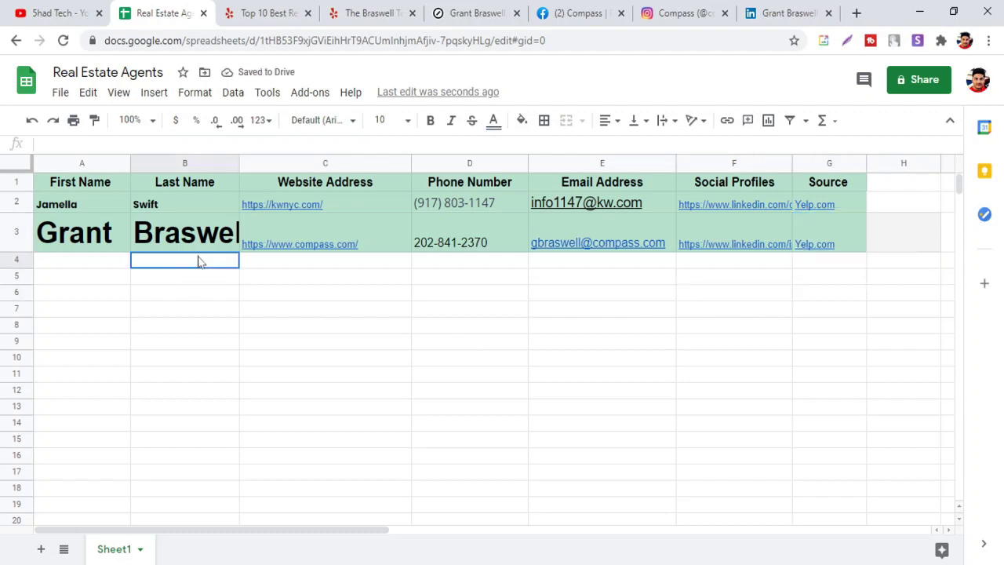
mouse_move(200, 262)
left_mouse_down()
mouse_move(70, 259)
mouse_move(102, 243)
mouse_move(174, 244)
left_mouse_up()
left_click(95, 261)
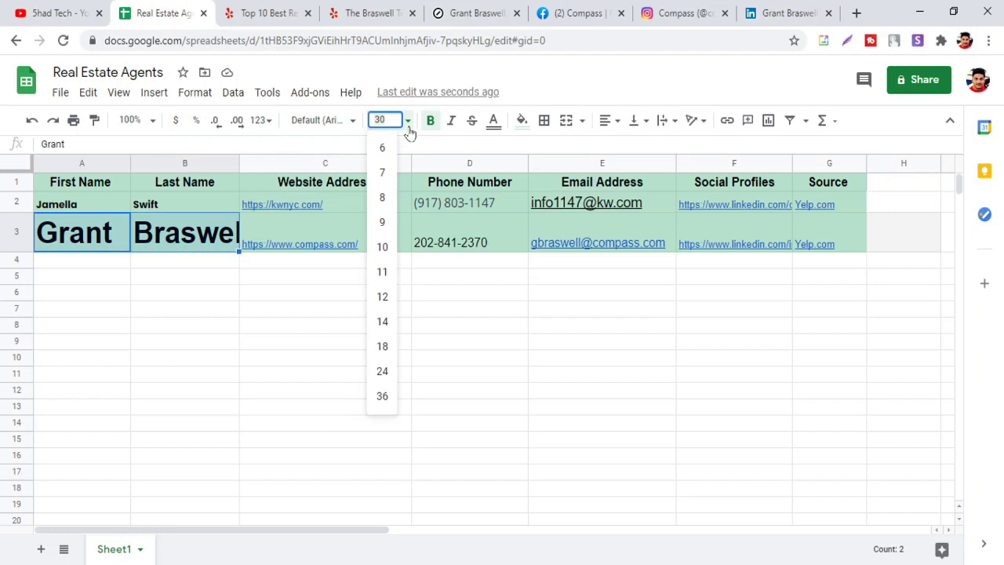
left_click(384, 297)
left_click(261, 326)
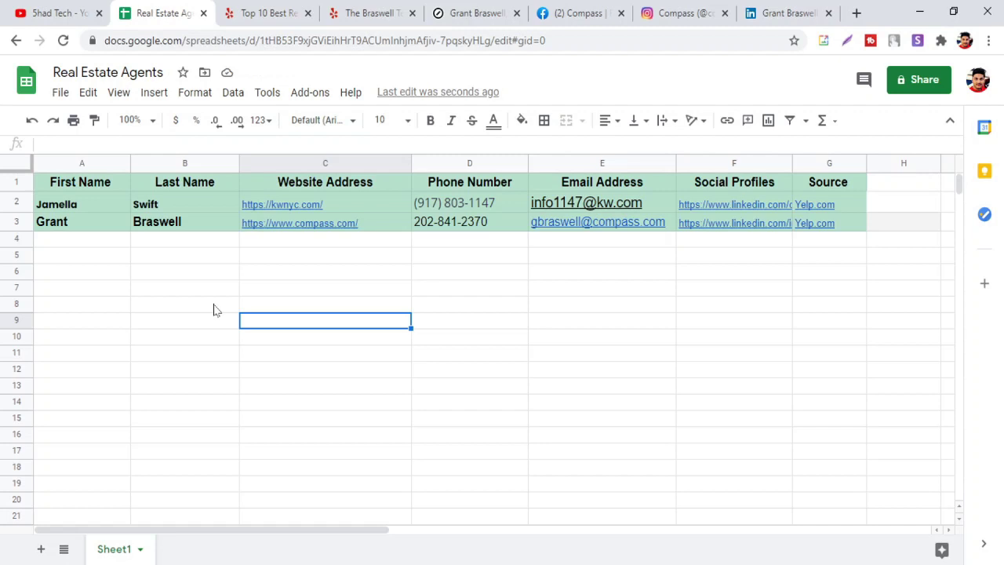
Step: Review the two completed agent rows alongside the Yelp search results and the second agent's LinkedIn profile
left_click(281, 8)
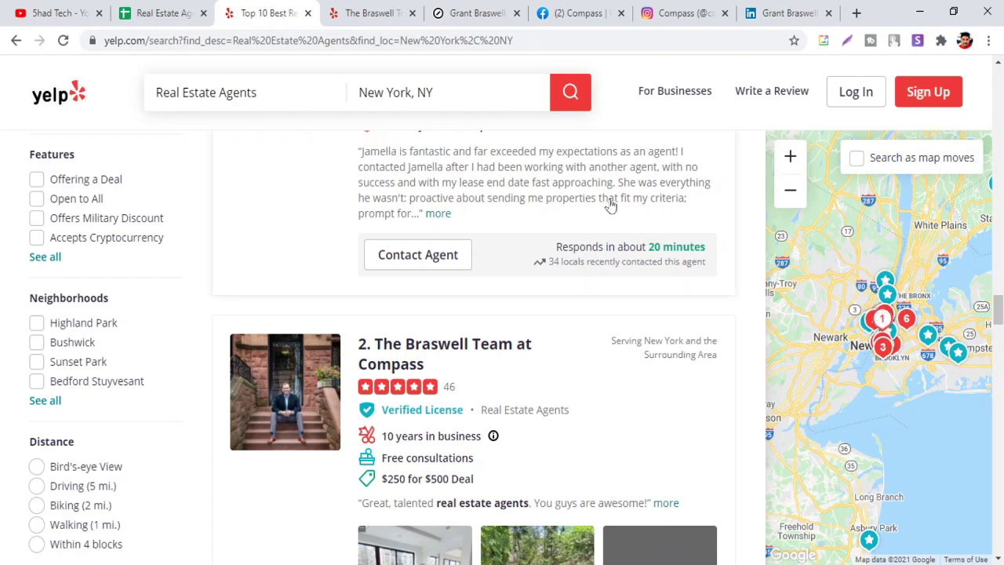
left_click(174, 15)
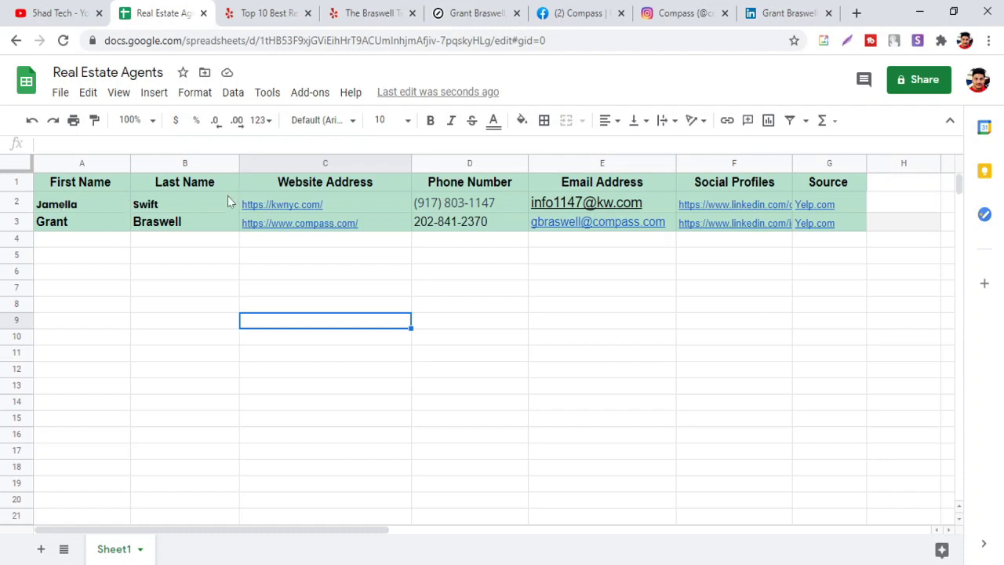
mouse_move(754, 207)
left_click(264, 14)
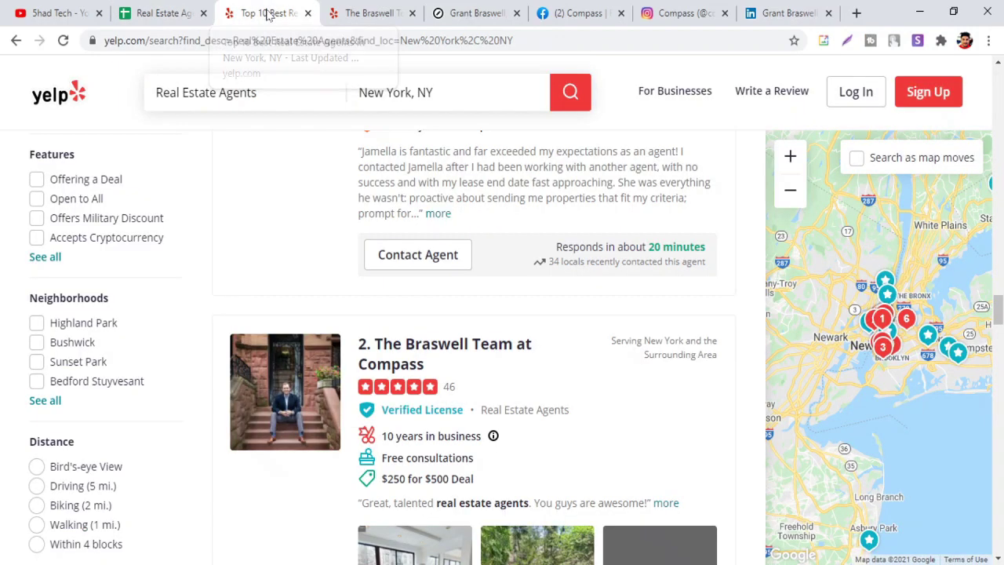
left_click(156, 14)
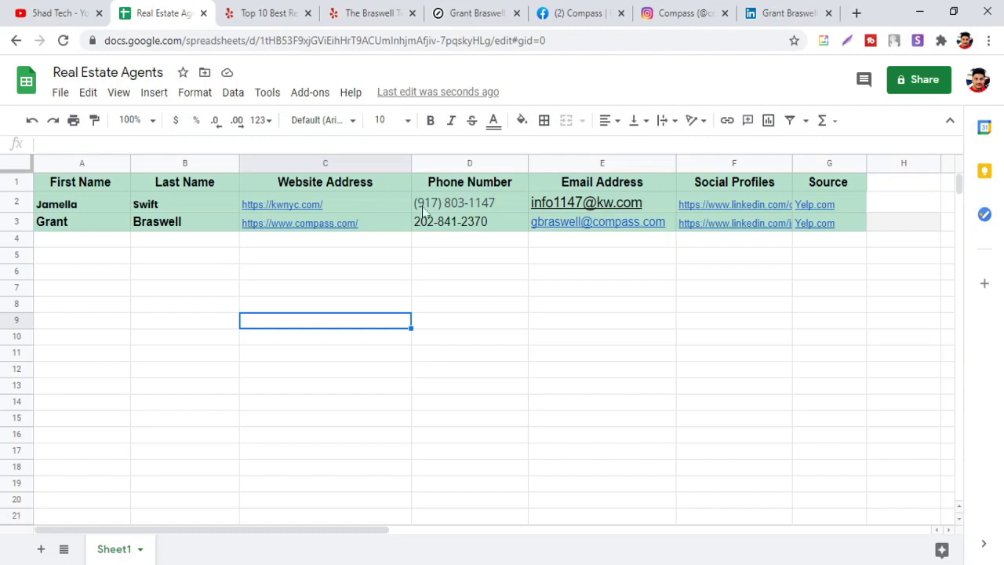
left_click(782, 8)
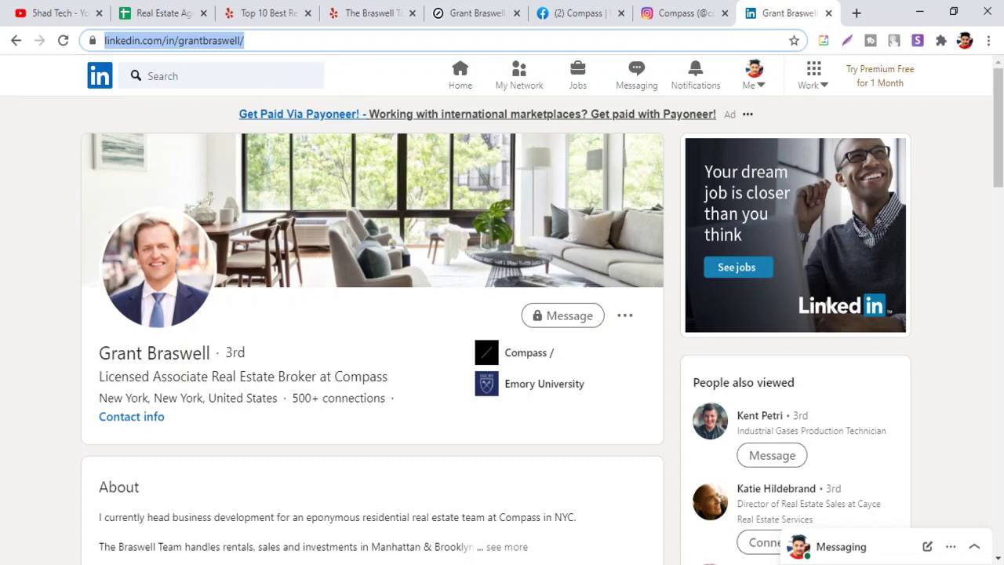
Step: Close the Compass Instagram, Facebook and compass.com agent pages, and return to the Yelp search results for real estate agents in New York, NY
left_click(666, 13)
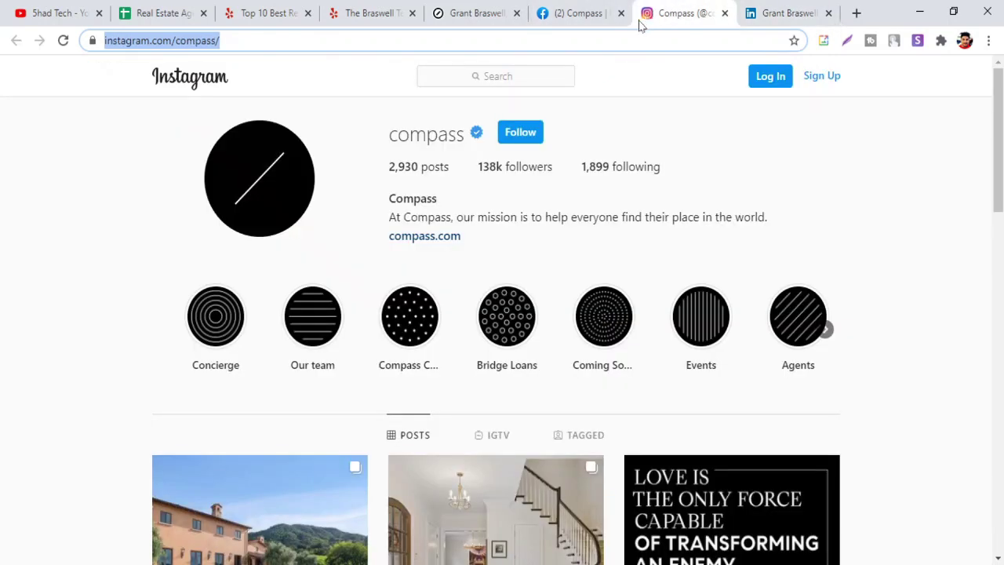
left_click(724, 14)
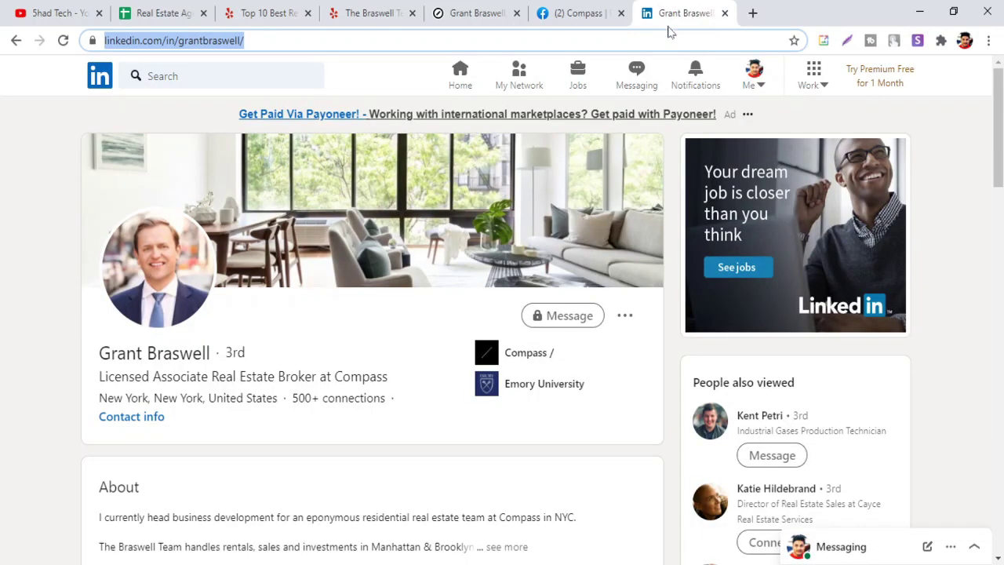
left_click(603, 14)
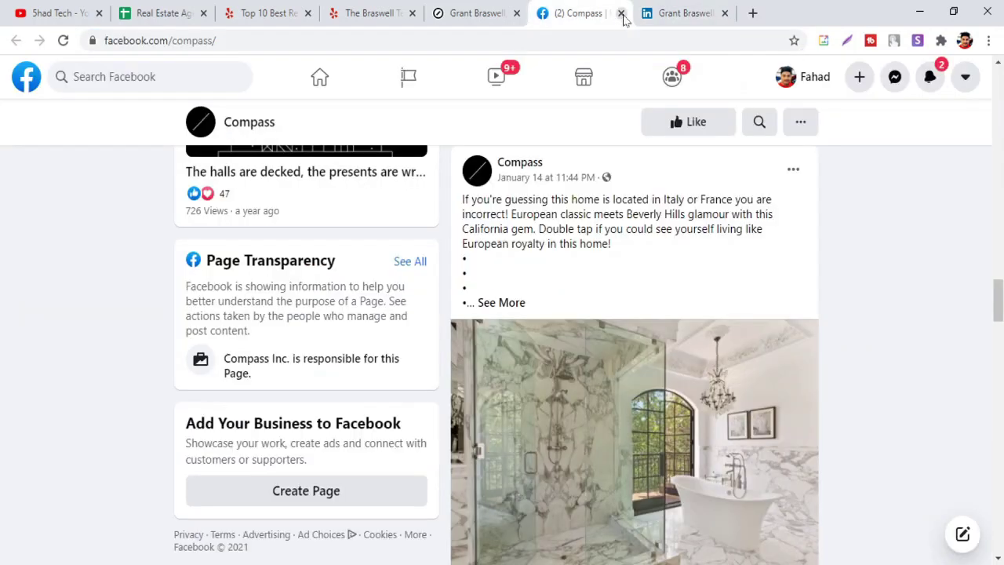
left_click(620, 14)
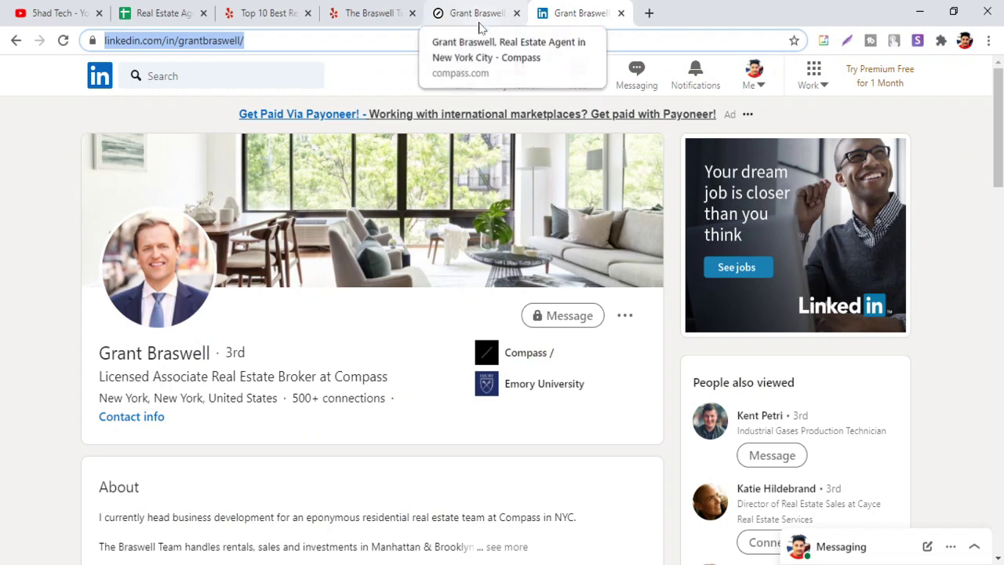
left_click(486, 25)
left_click(516, 13)
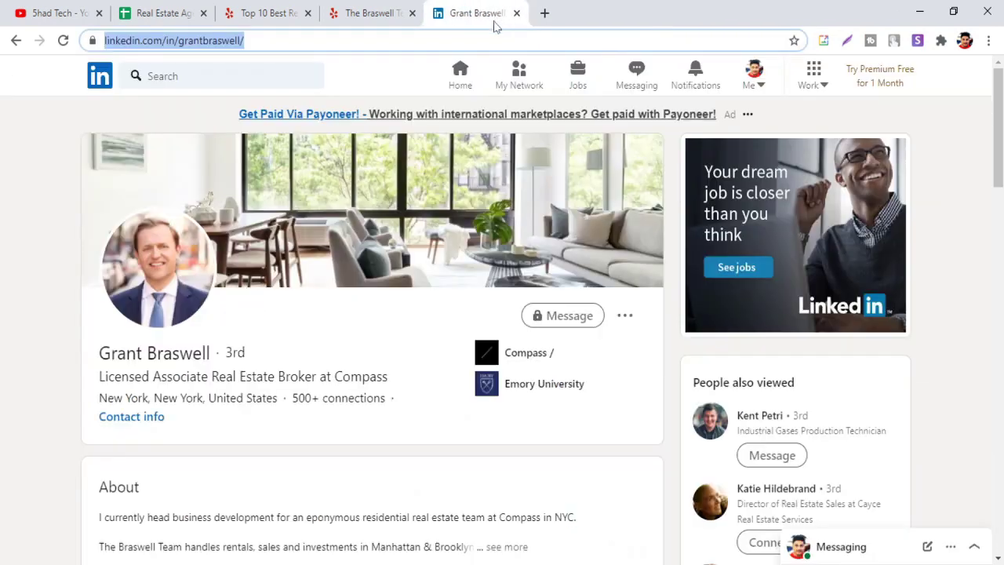
left_click(386, 7)
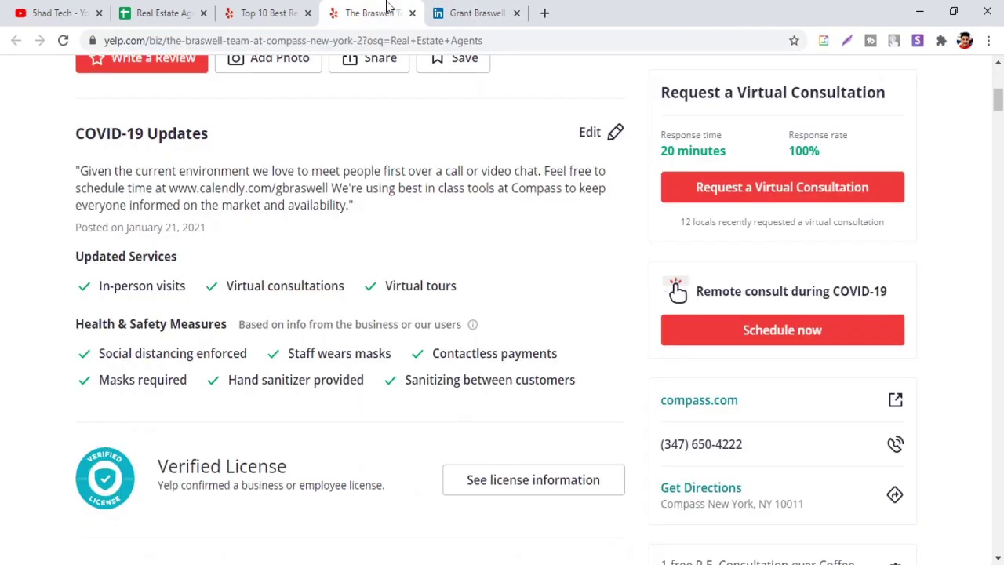
left_click(278, 20)
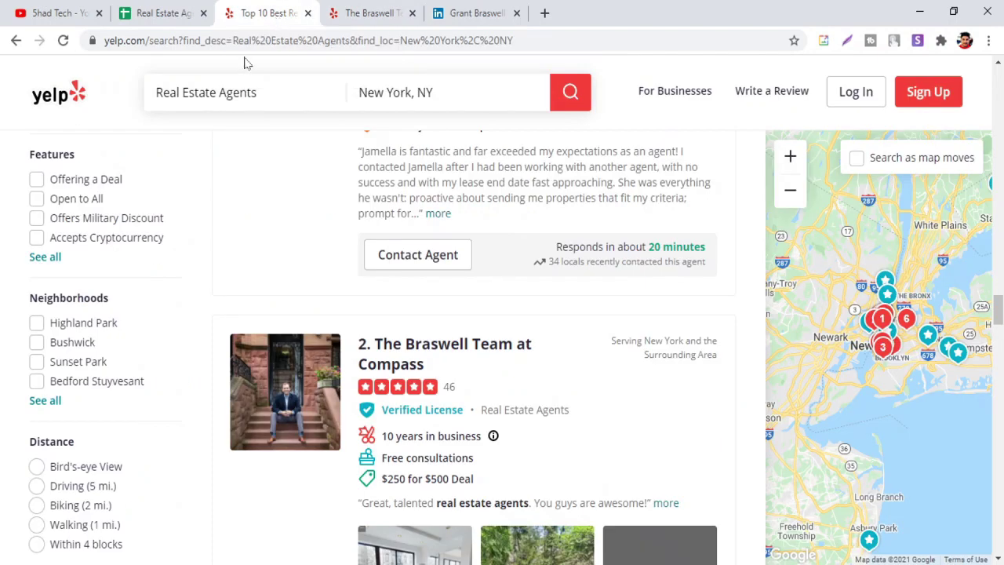